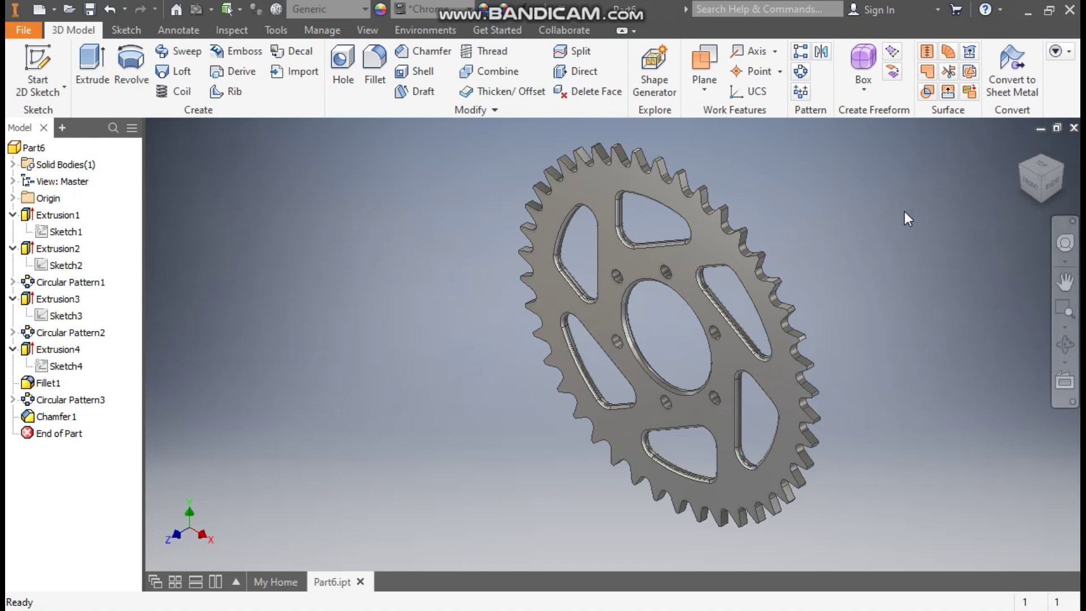
# Create a new part from the Standard (mm).ipt metric template
pyautogui.click(39, 9)
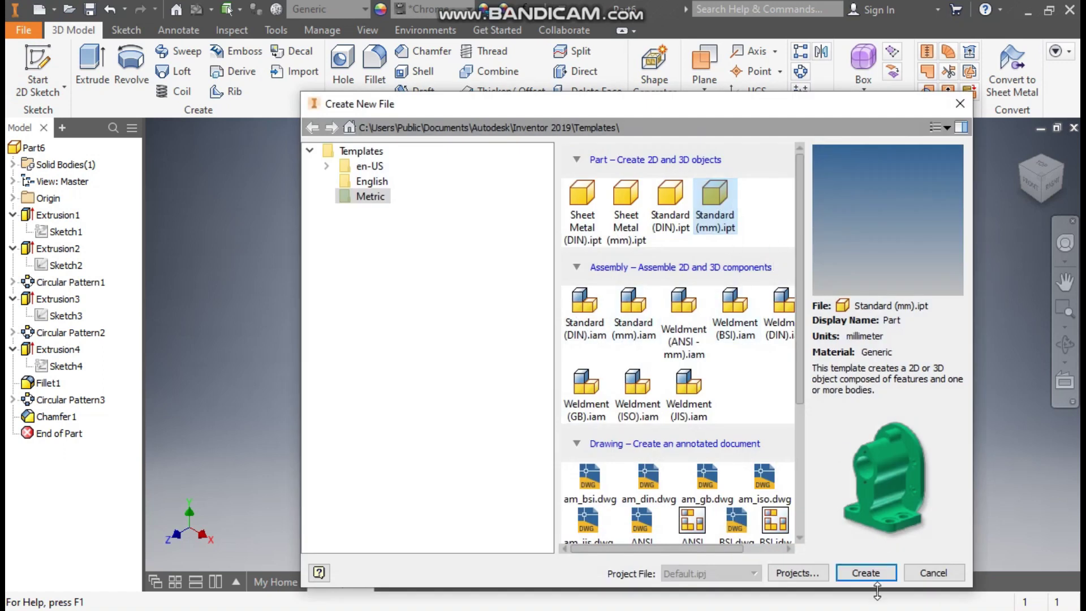
pyautogui.click(864, 572)
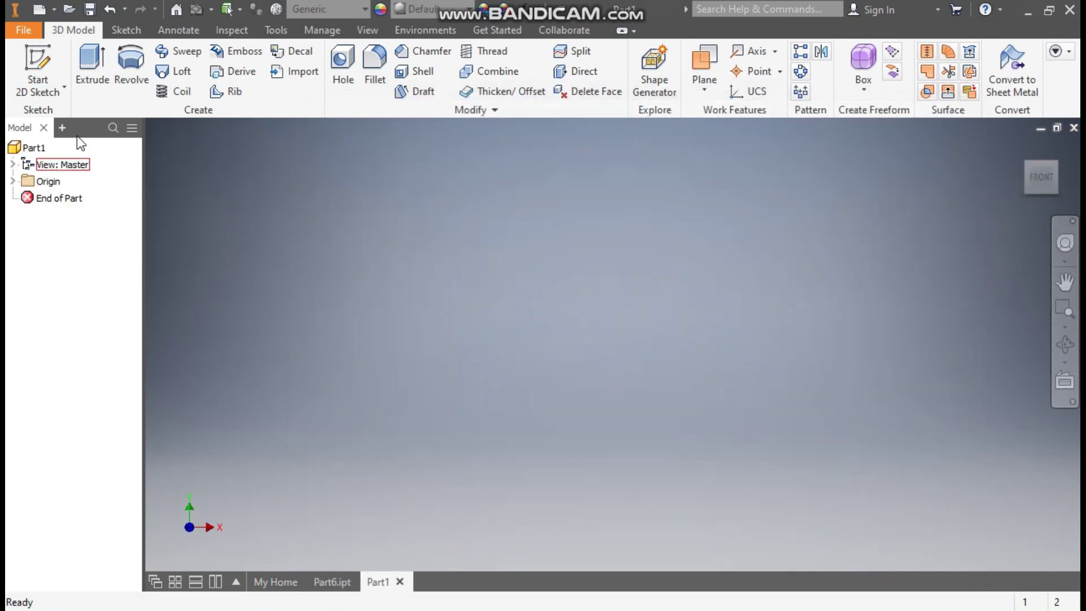
# Start a sketch on the XY plane and draw two circles centred on the origin
pyautogui.click(45, 67)
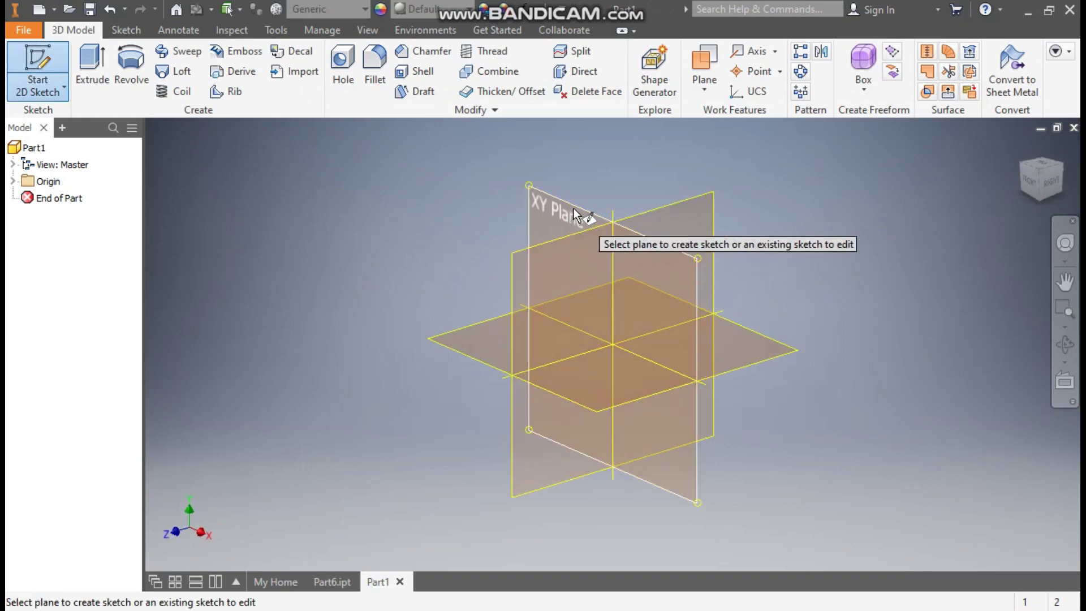
pyautogui.click(572, 208)
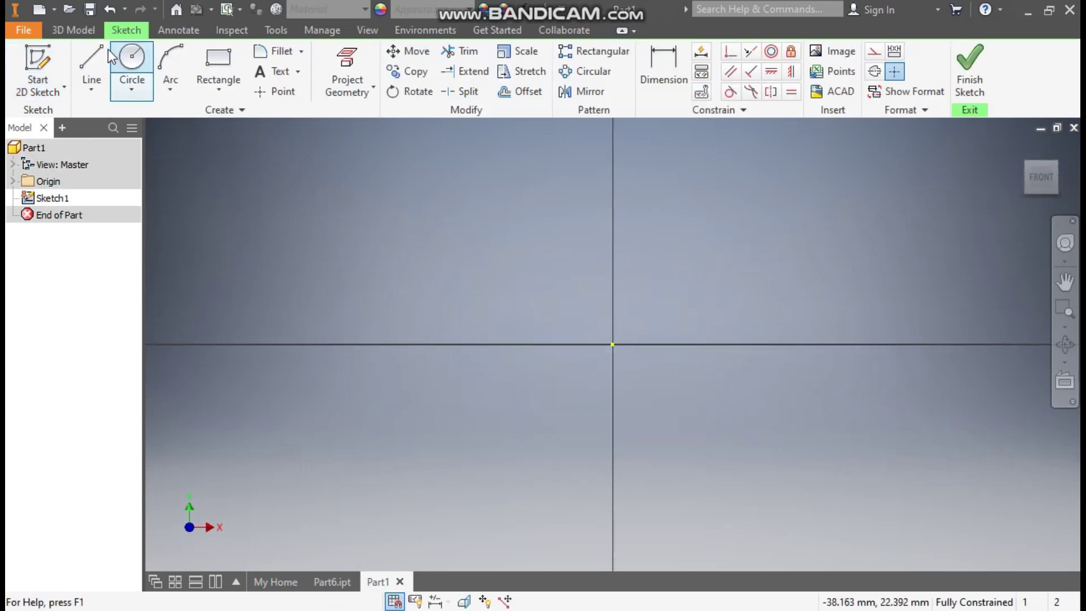
pyautogui.click(126, 67)
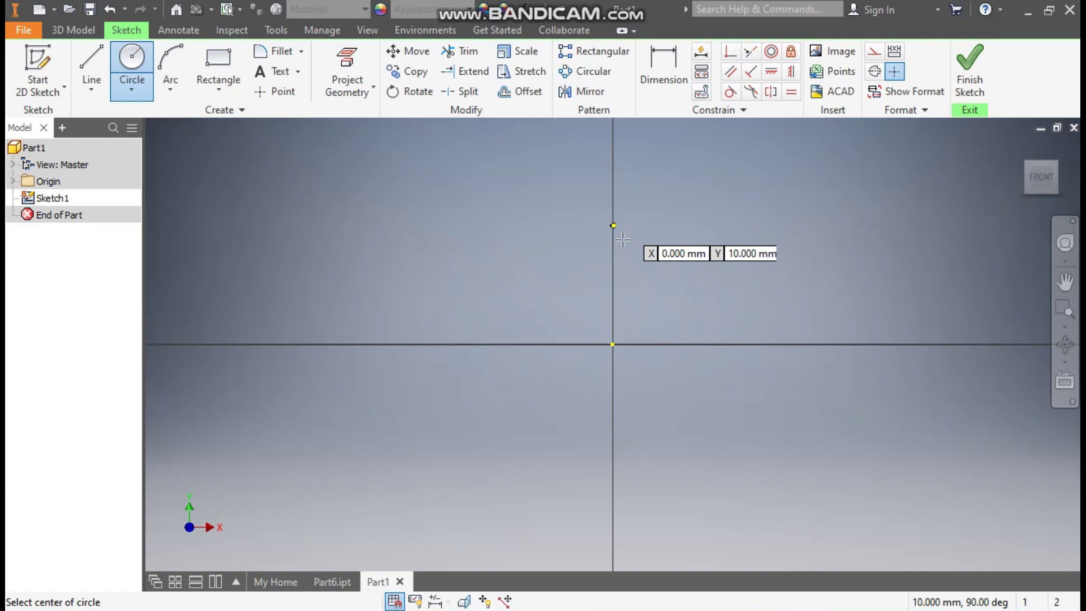
pyautogui.click(613, 344)
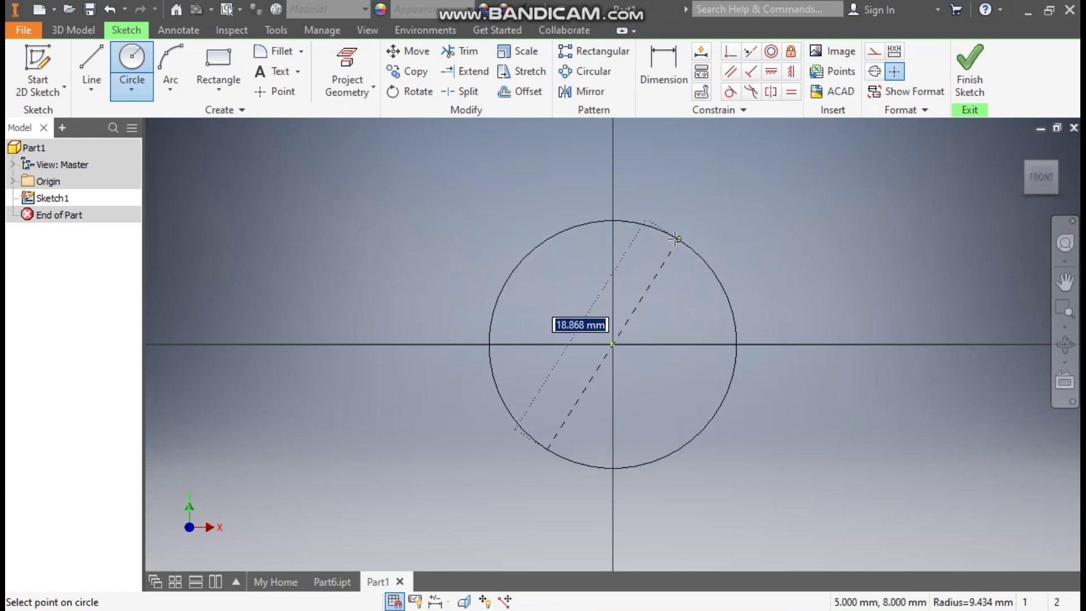
pyautogui.click(686, 211)
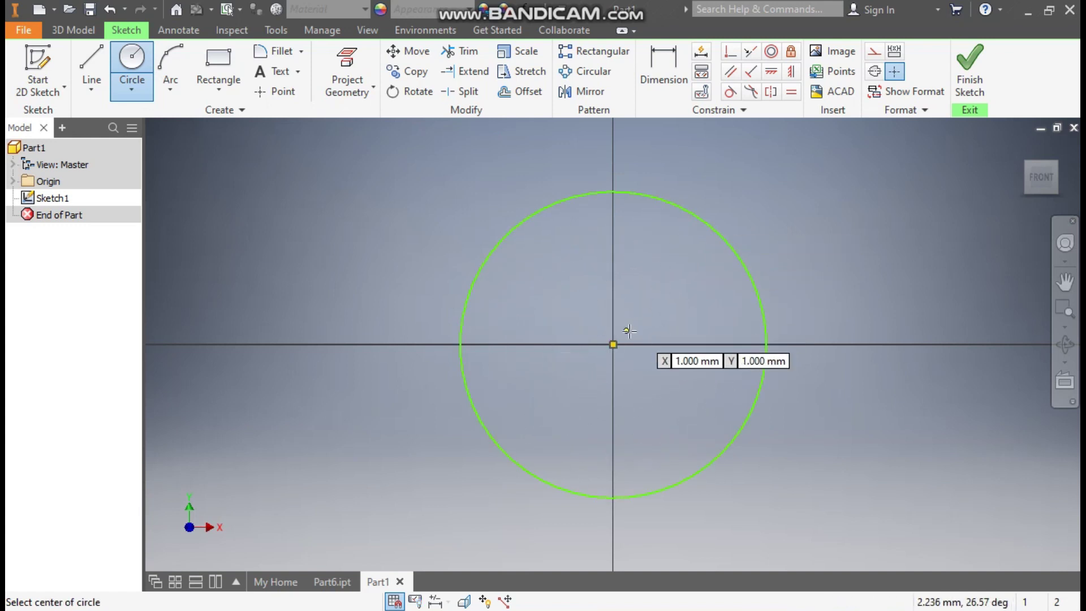
pyautogui.click(613, 344)
pyautogui.click(705, 311)
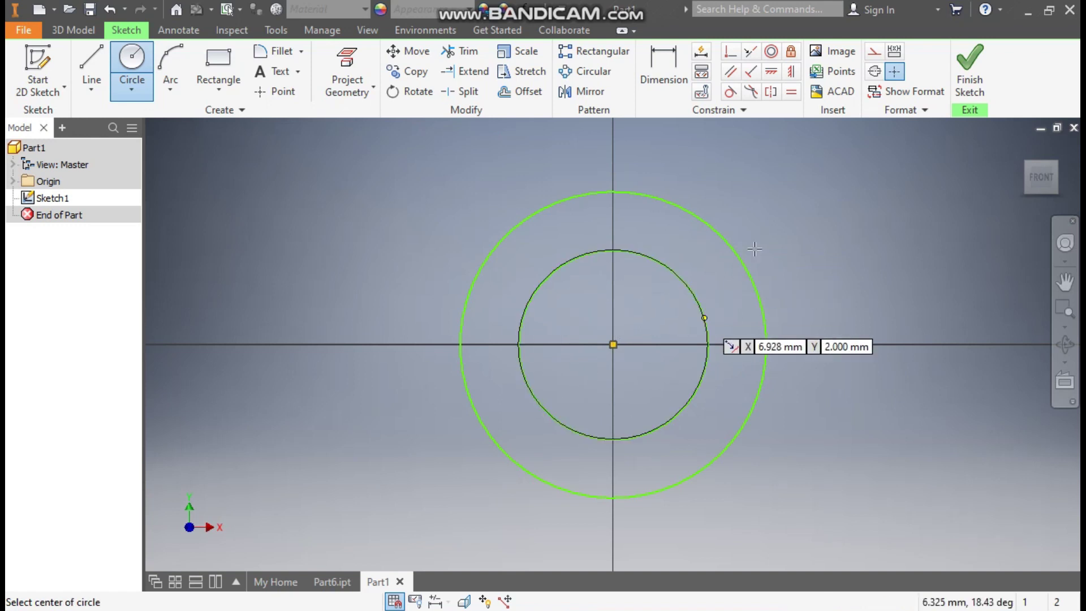
# Dimension the inner circle to 80 mm and the outer circle to 272 mm diameter
pyautogui.click(651, 67)
pyautogui.click(653, 262)
pyautogui.click(643, 292)
pyautogui.write('80')
pyautogui.press('Return')
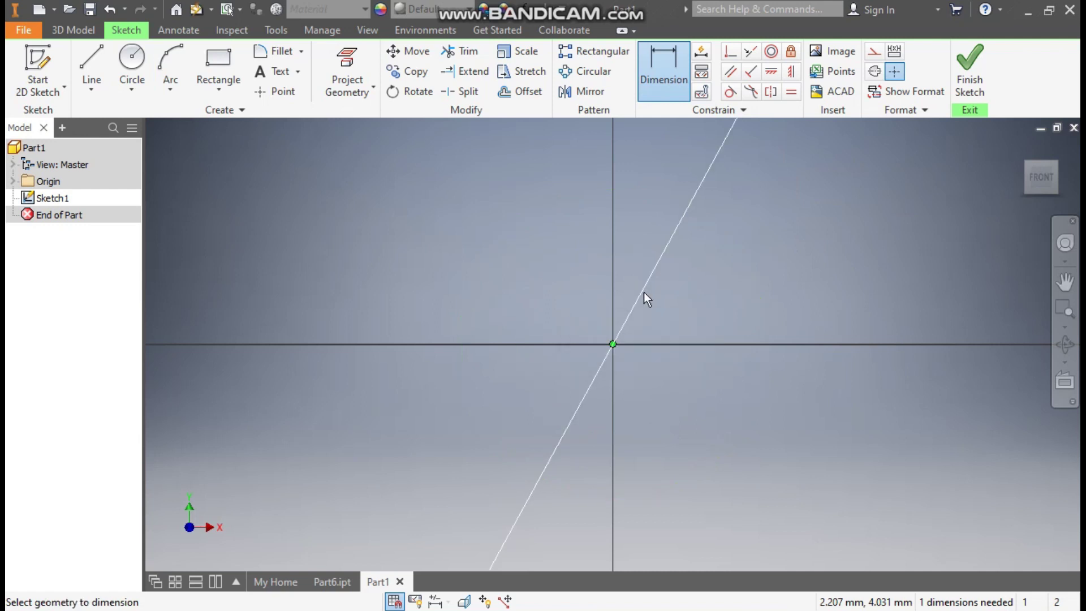
pyautogui.click(793, 268)
pyautogui.click(775, 275)
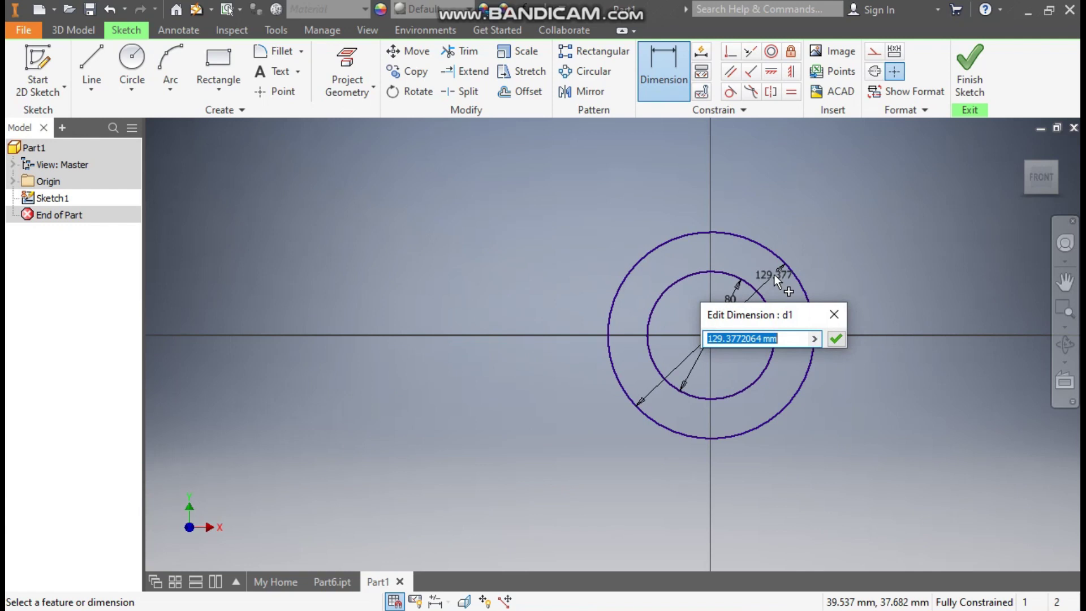
pyautogui.write('272')
pyautogui.press('Return')
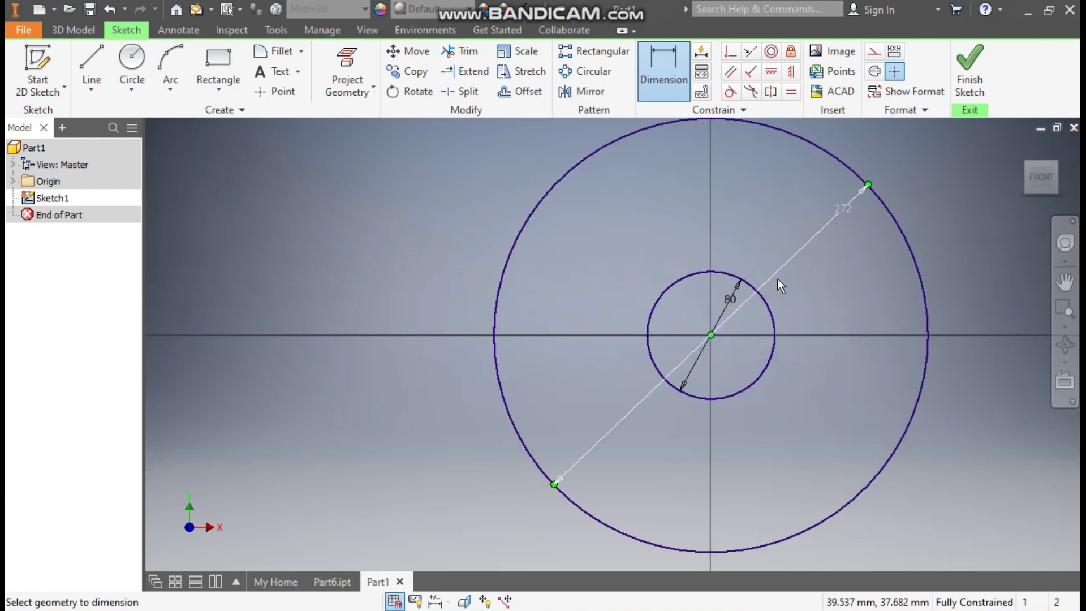
pyautogui.click(75, 30)
# Extrude the ring profile 6 mm symmetrically into a disc
pyautogui.click(89, 67)
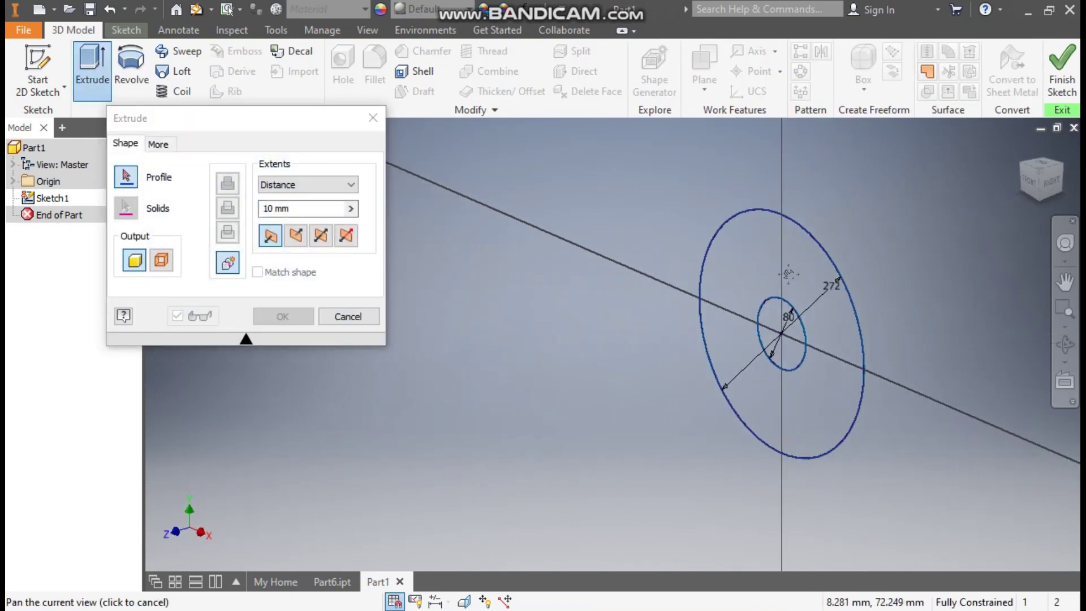
pyautogui.click(761, 247)
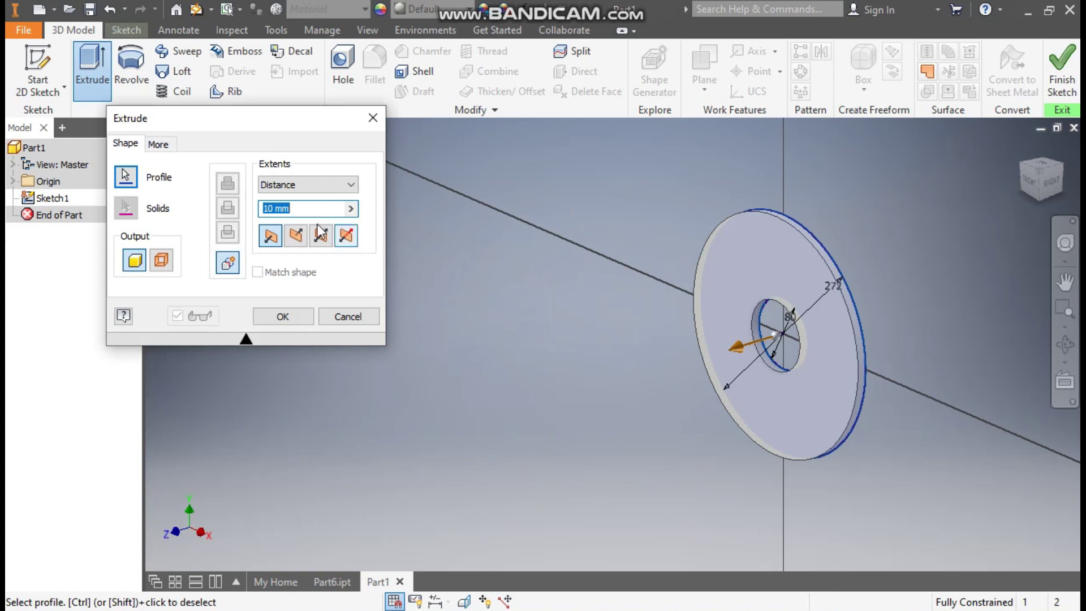
pyautogui.write('6')
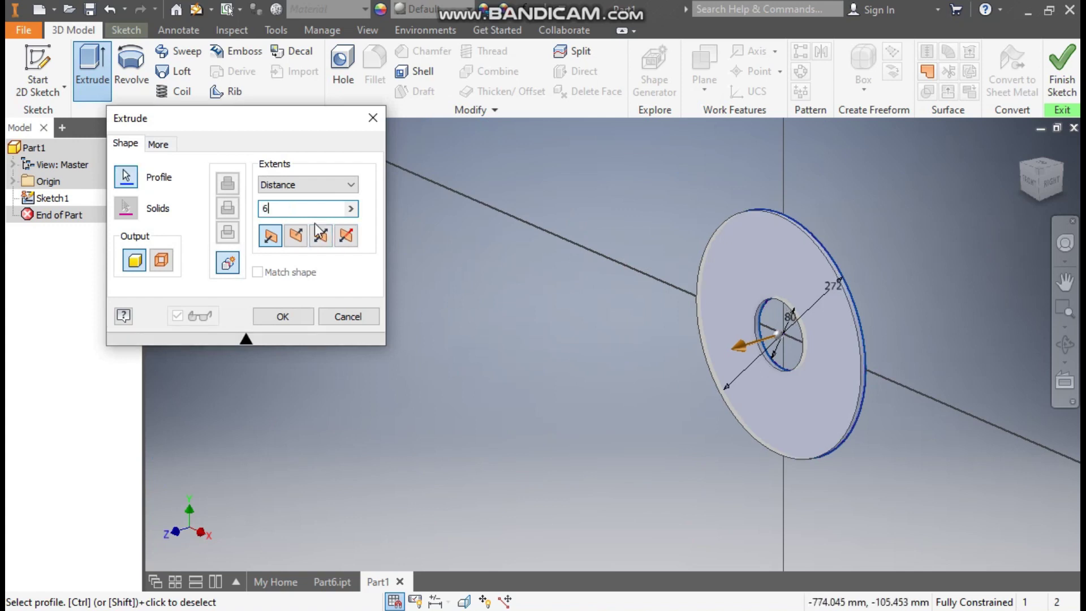
pyautogui.click(320, 238)
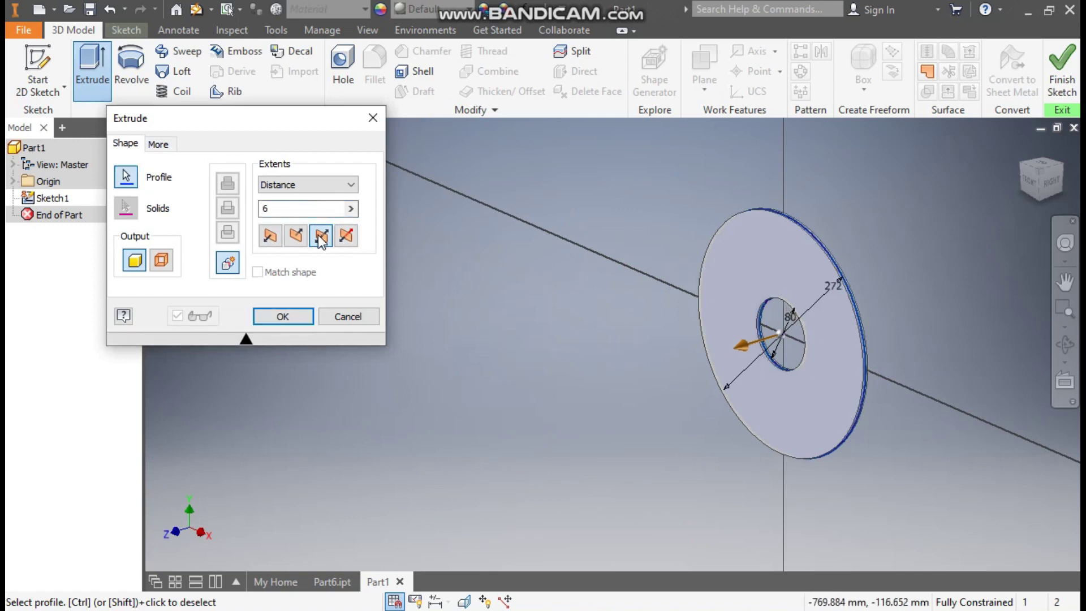
pyautogui.click(290, 315)
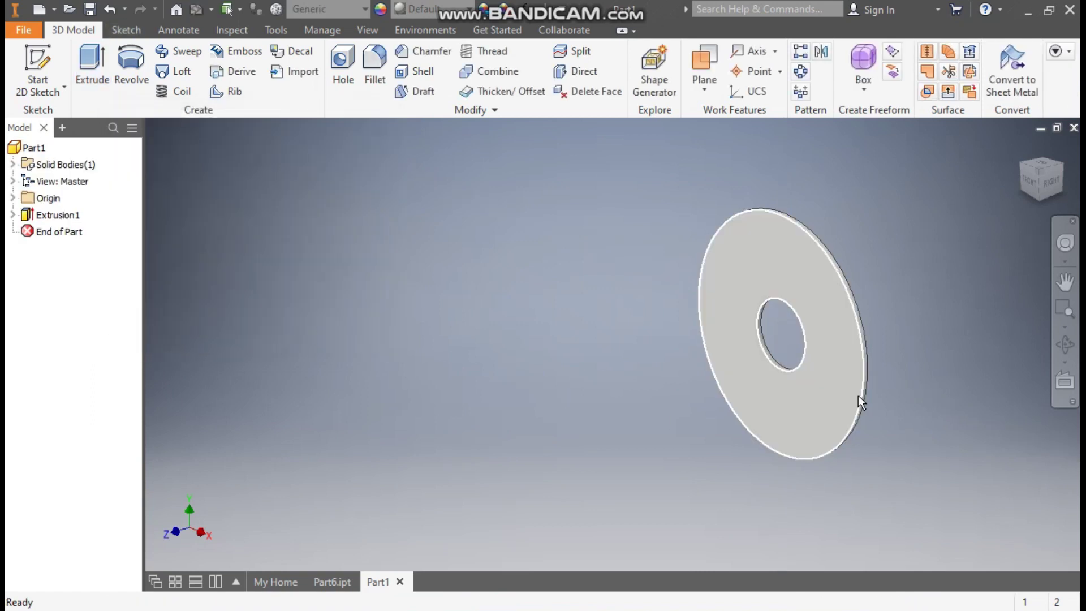
# Chamfer the bore's edge by 2 mm
pyautogui.click(419, 49)
pyautogui.scroll(3, 807, 321)
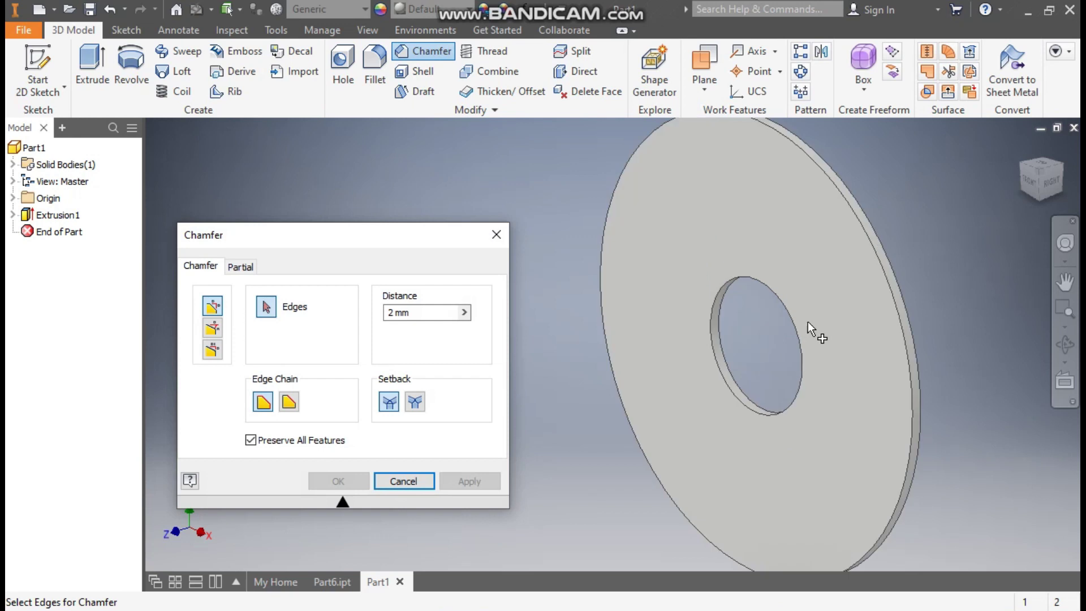
pyautogui.click(714, 302)
pyautogui.scroll(3, 723, 303)
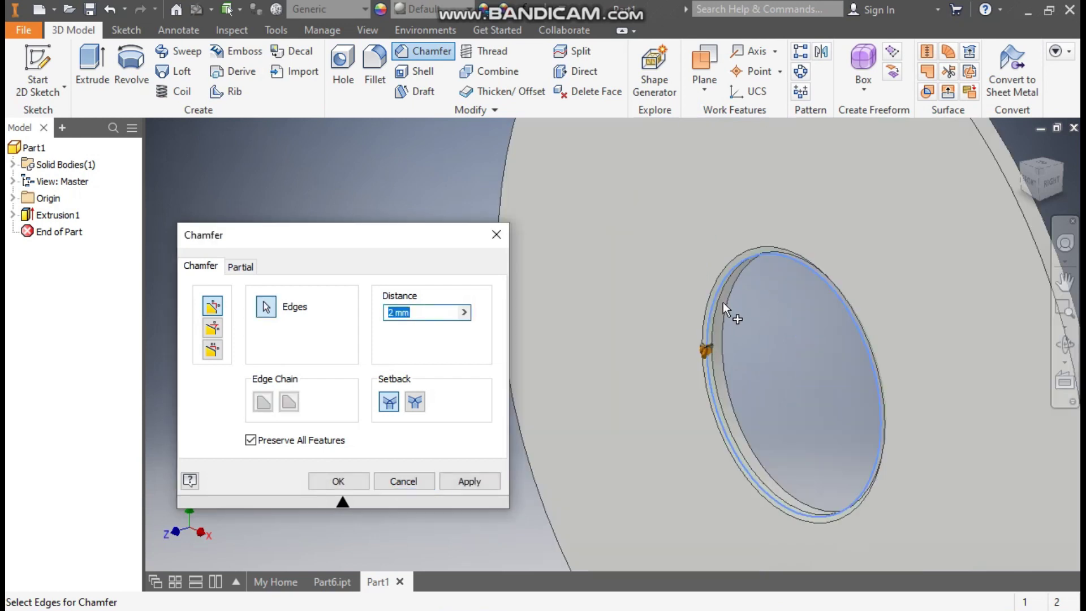
pyautogui.click(333, 481)
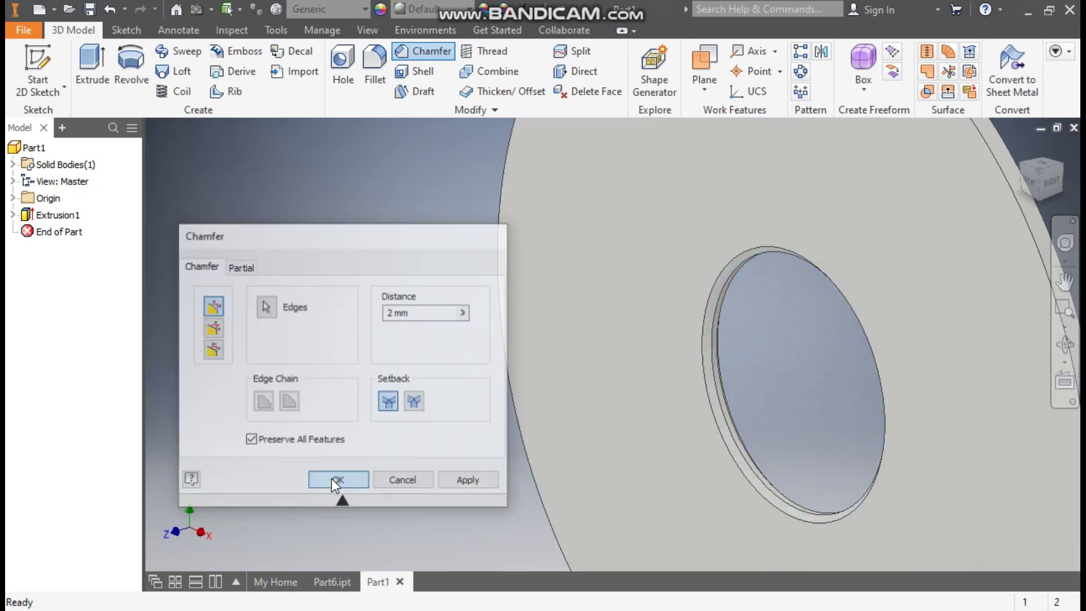
pyautogui.scroll(-5, 395, 314)
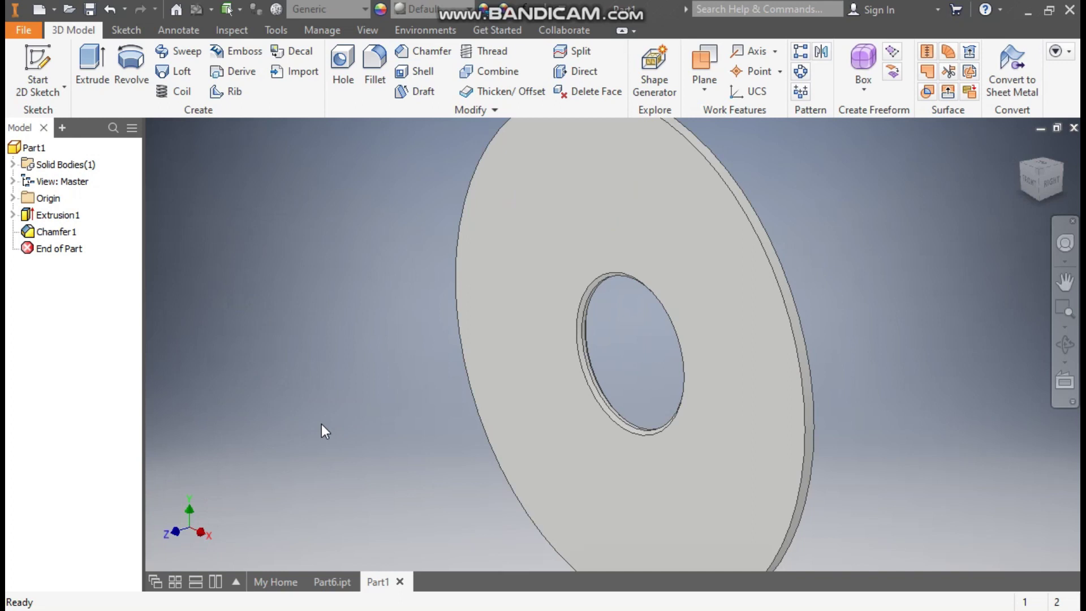
pyautogui.click(521, 192)
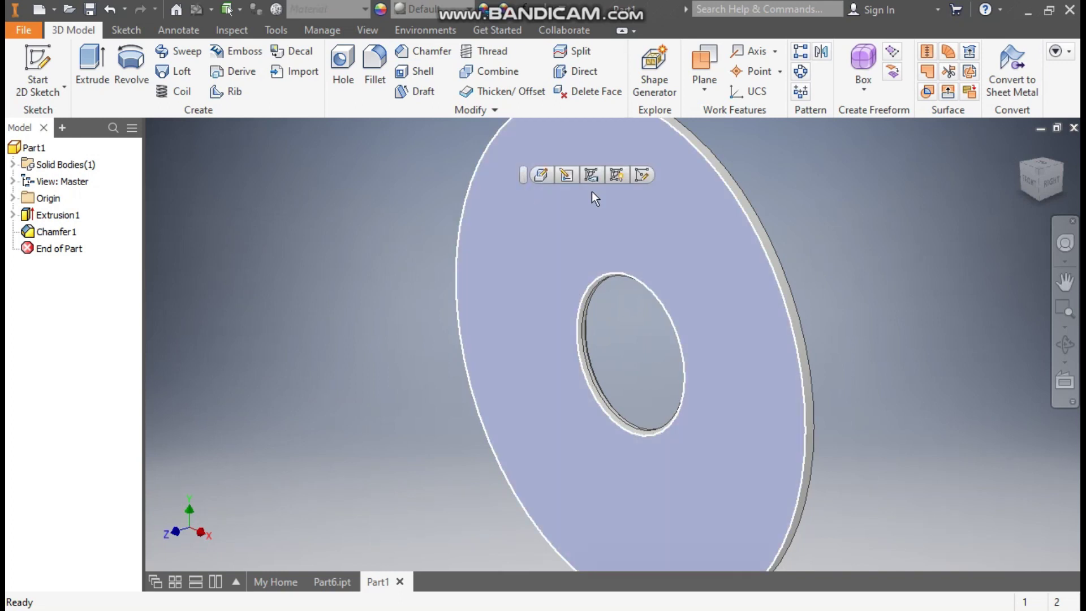
# Start a sketch on the front face with a 256 mm circle centred on the origin
pyautogui.click(643, 178)
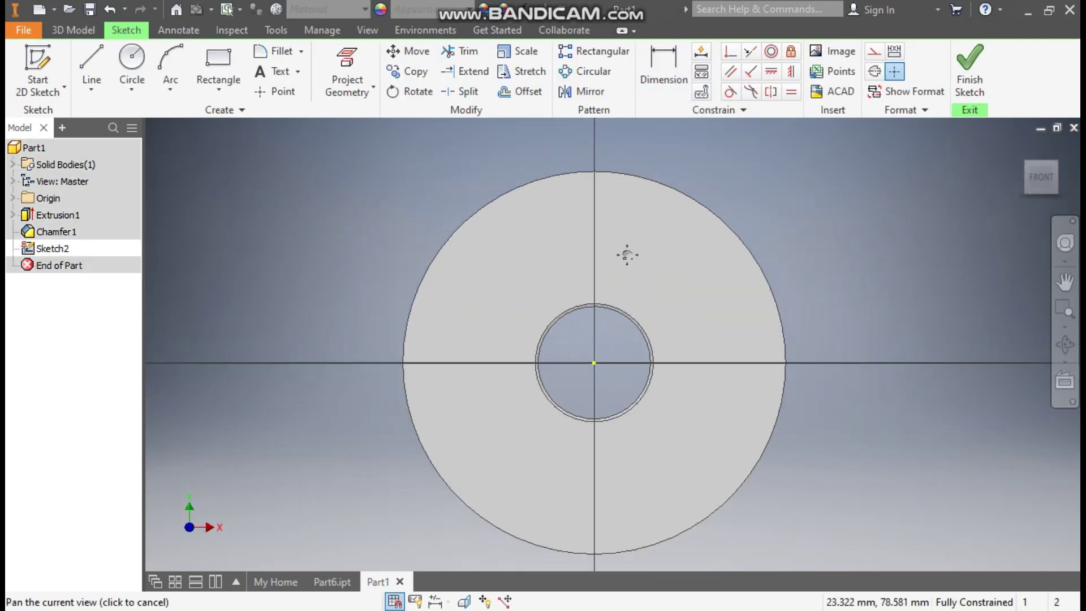
pyautogui.click(126, 60)
pyautogui.click(593, 363)
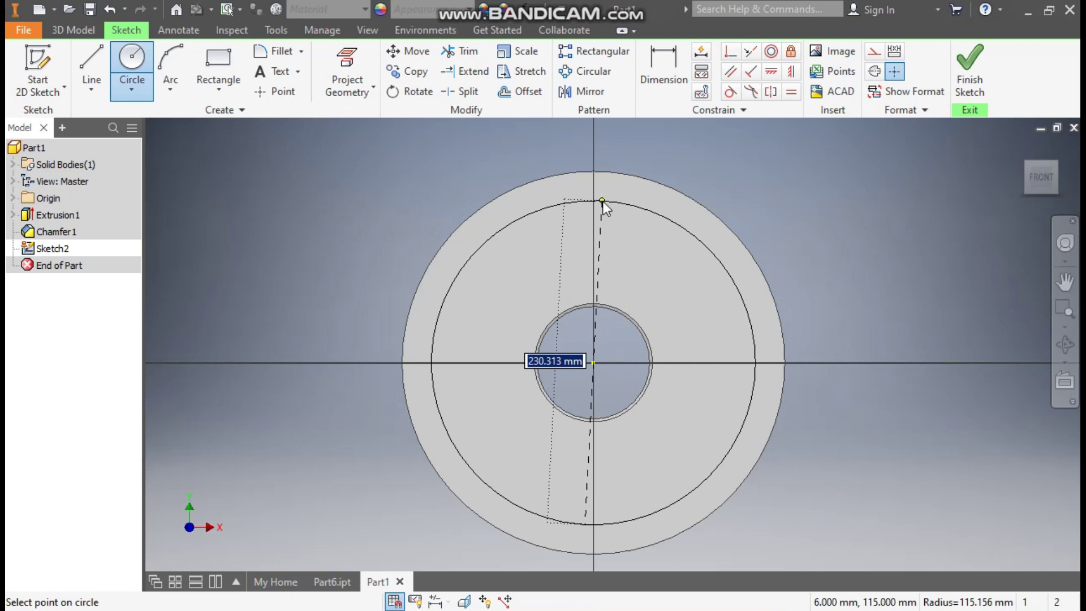
pyautogui.write('256')
pyautogui.press('Return')
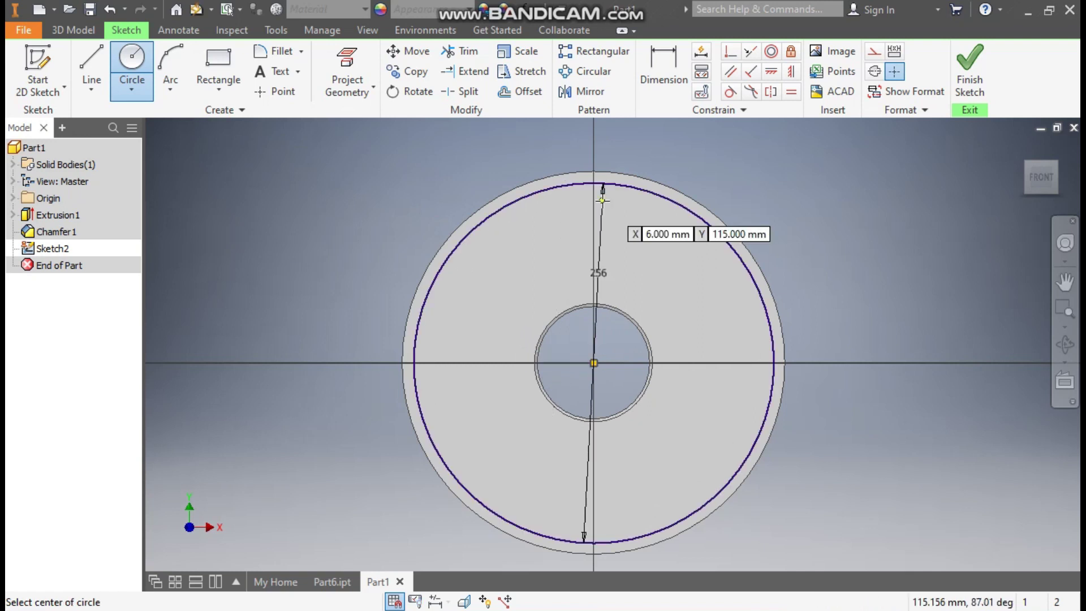
pyautogui.press('Escape')
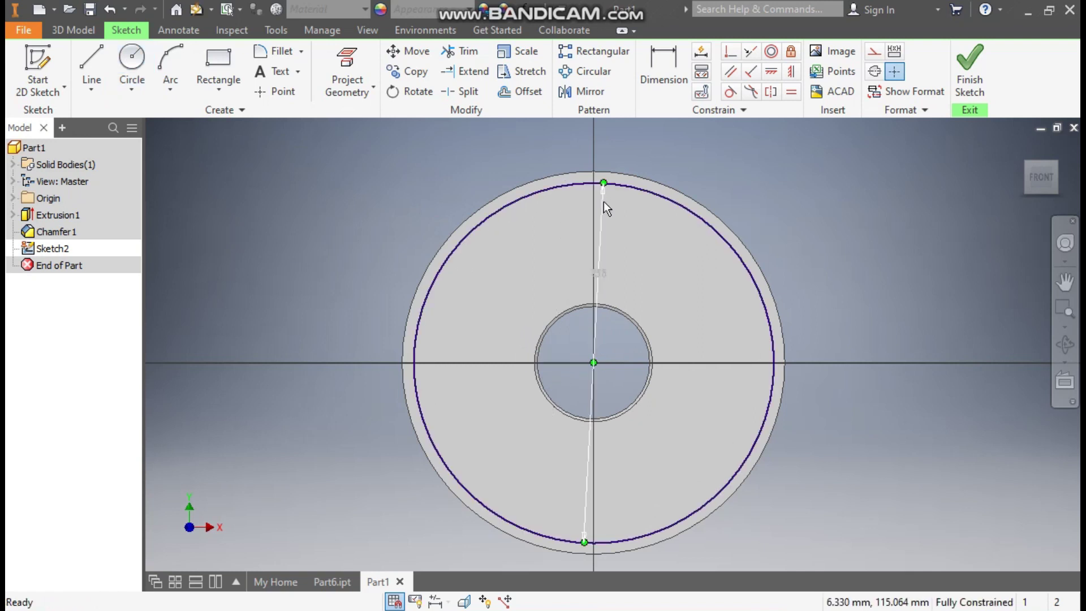
# Add an 8 mm circle atop the 256 mm circle and constrain it symmetrically
pyautogui.click(132, 60)
pyautogui.scroll(4, 605, 181)
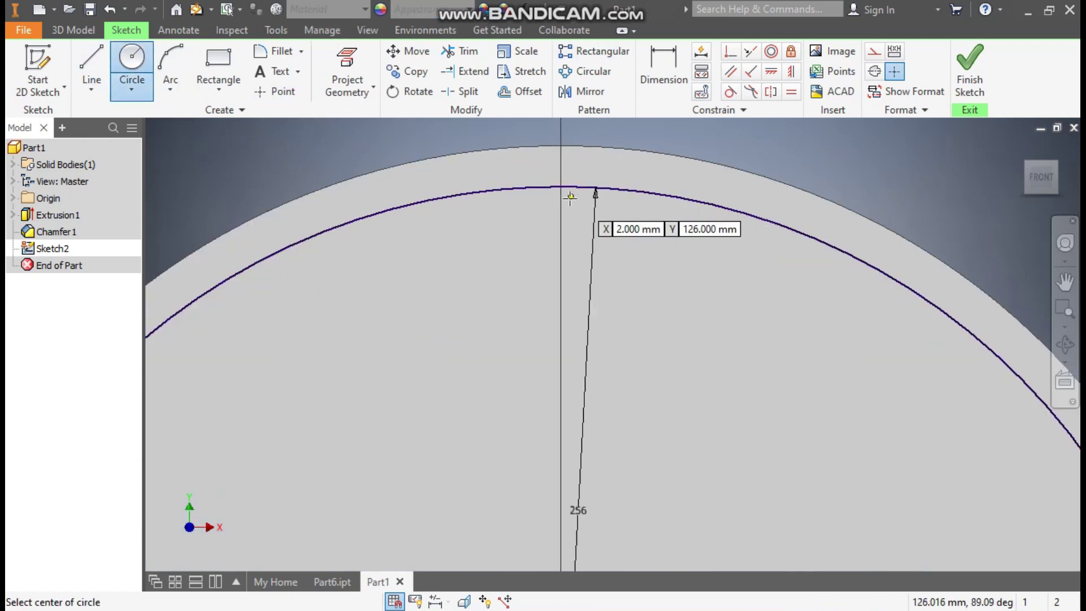
pyautogui.click(562, 189)
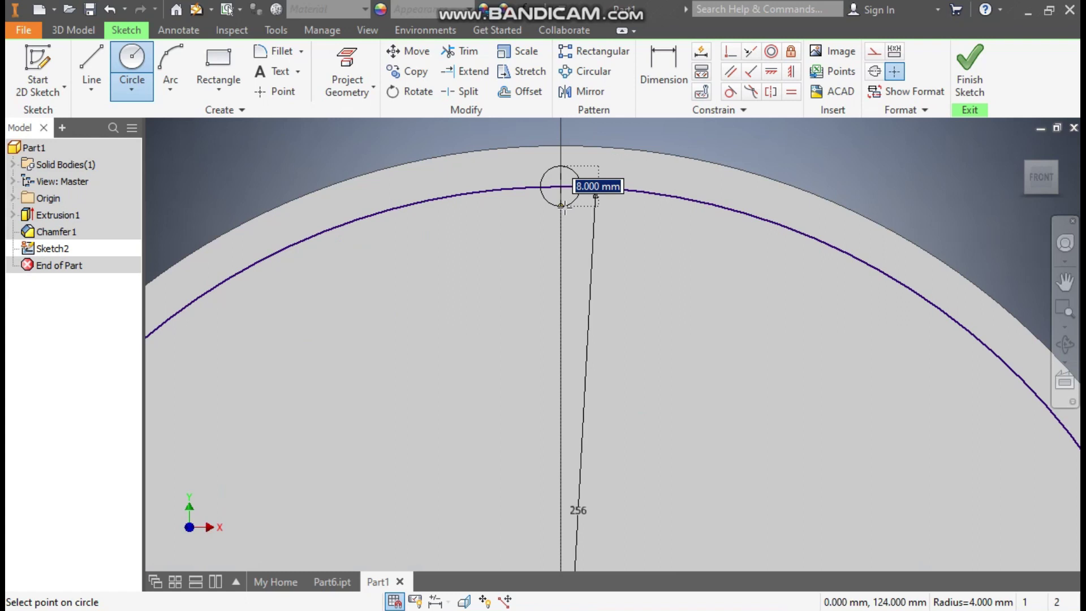
pyautogui.write('8')
pyautogui.press('Return')
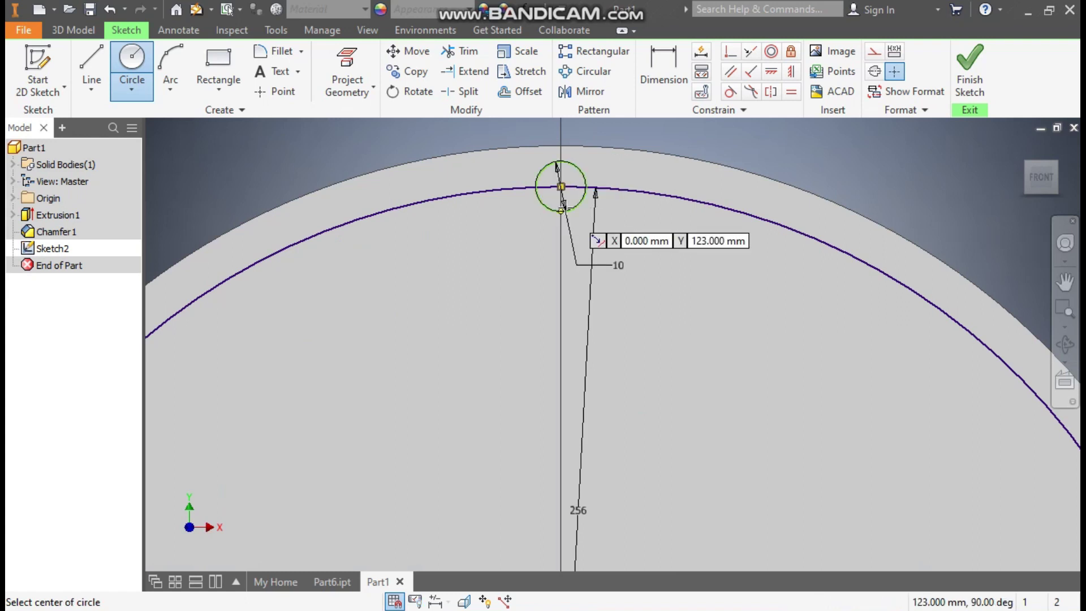
pyautogui.scroll(-2, 562, 195)
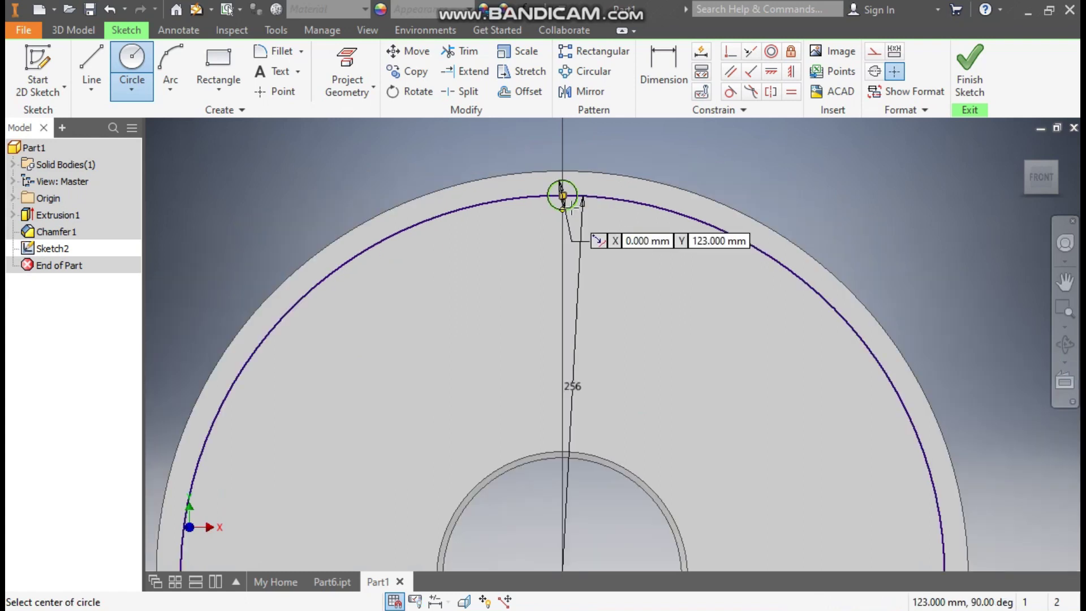
pyautogui.click(790, 72)
pyautogui.click(563, 201)
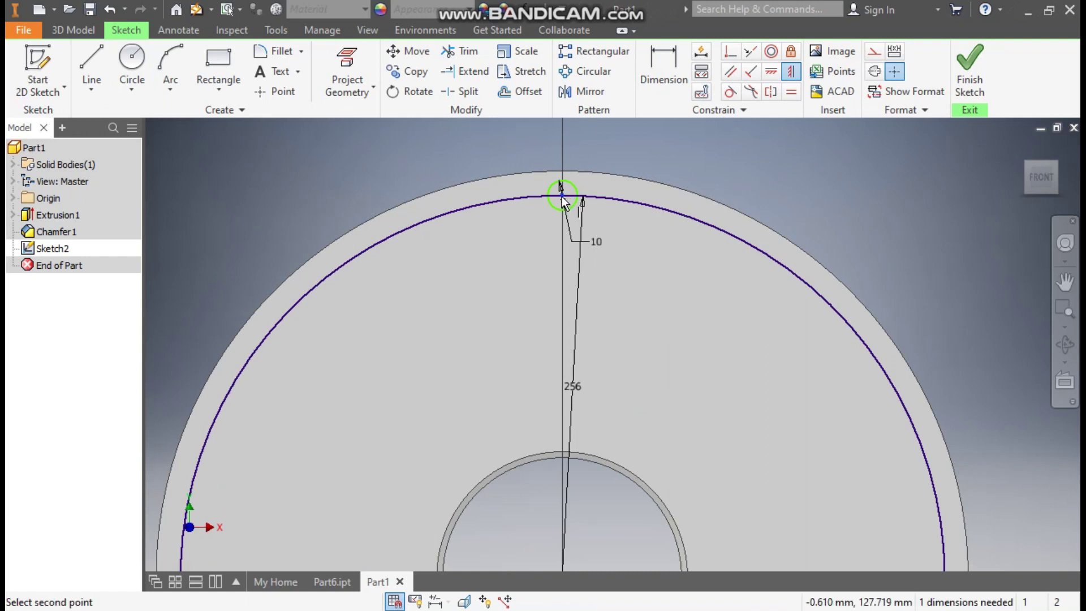
pyautogui.scroll(-2, 563, 201)
pyautogui.click(558, 429)
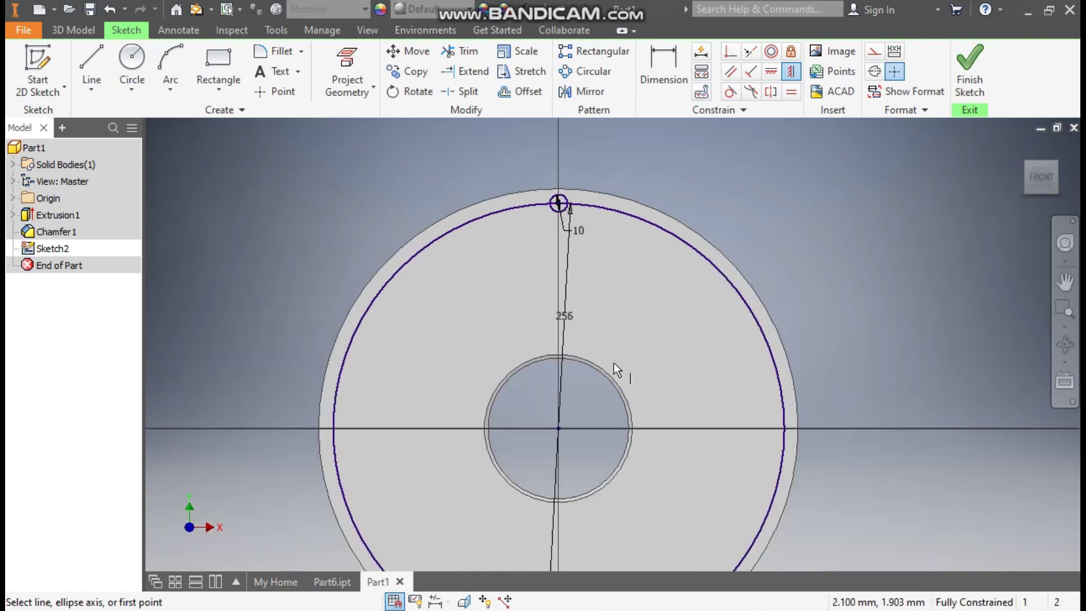
pyautogui.press('Escape')
# Make the 256 mm pitch circle construction and project the part's outer edge
pyautogui.click(652, 208)
pyautogui.scroll(2, 593, 195)
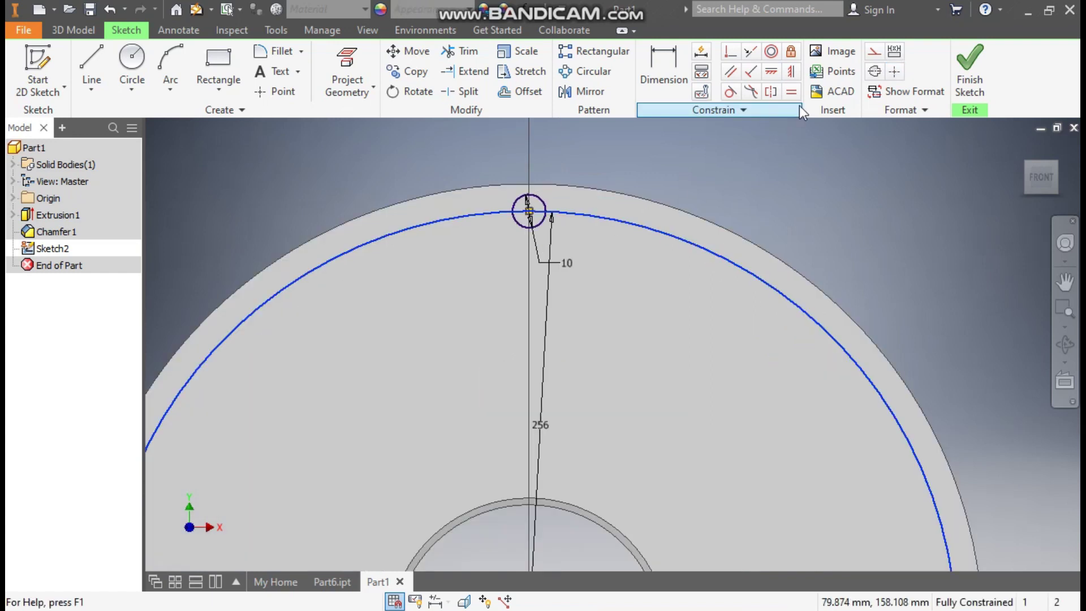
pyautogui.click(874, 51)
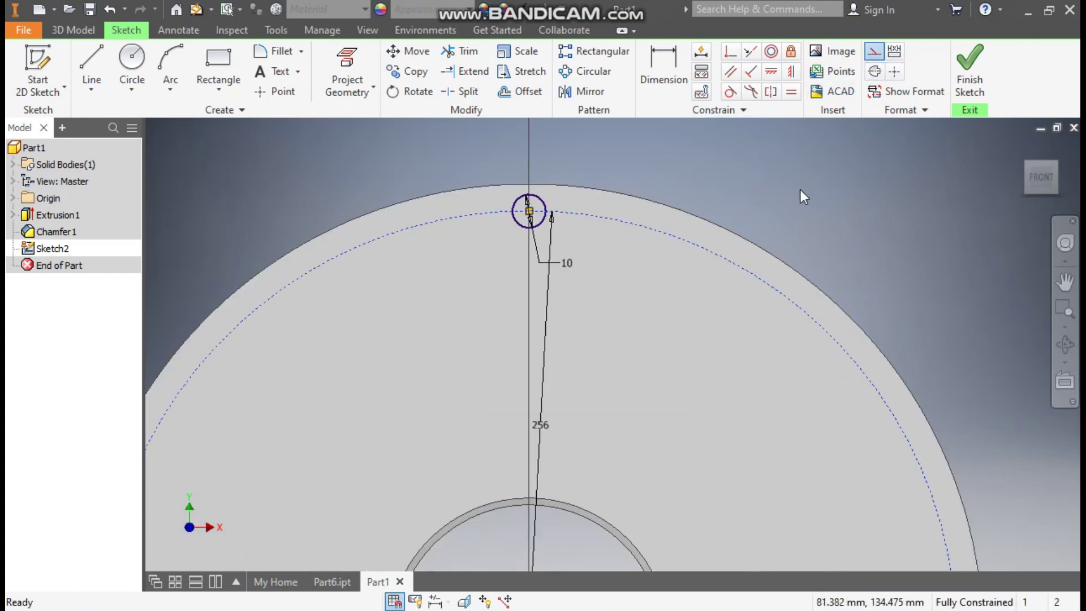
pyautogui.click(596, 175)
pyautogui.click(591, 189)
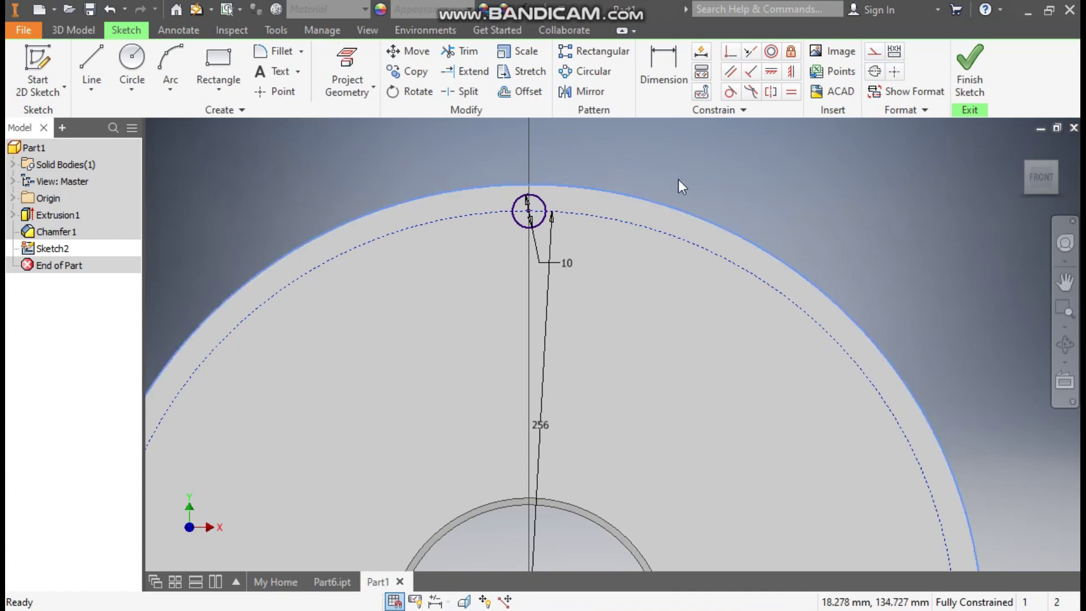
pyautogui.click(348, 58)
pyautogui.press('Escape')
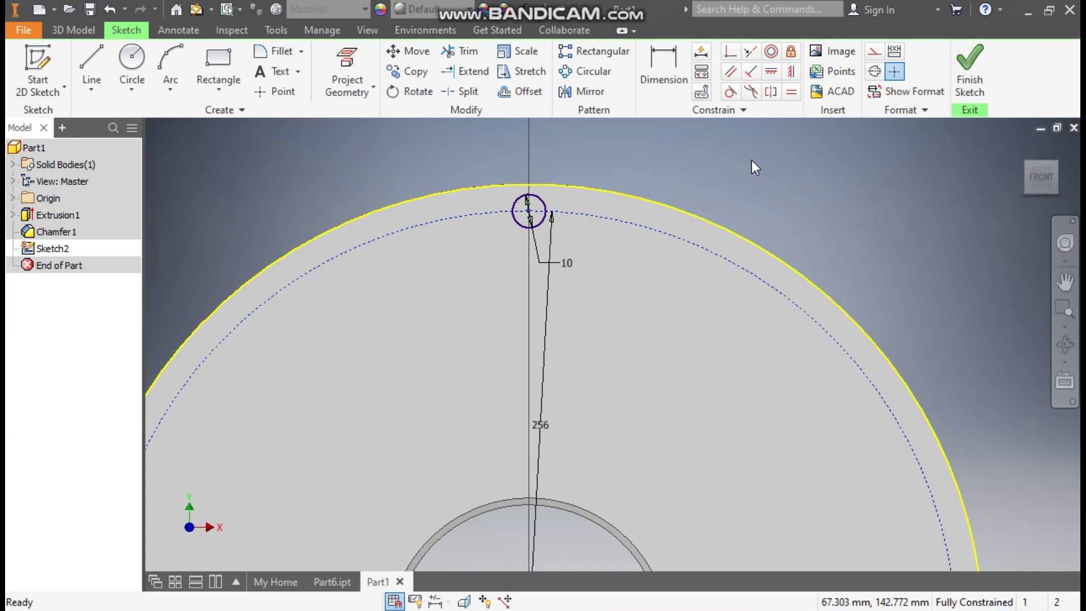
# Draw two slanted lines forming a V on either side of the small circle
pyautogui.click(92, 56)
pyautogui.click(461, 138)
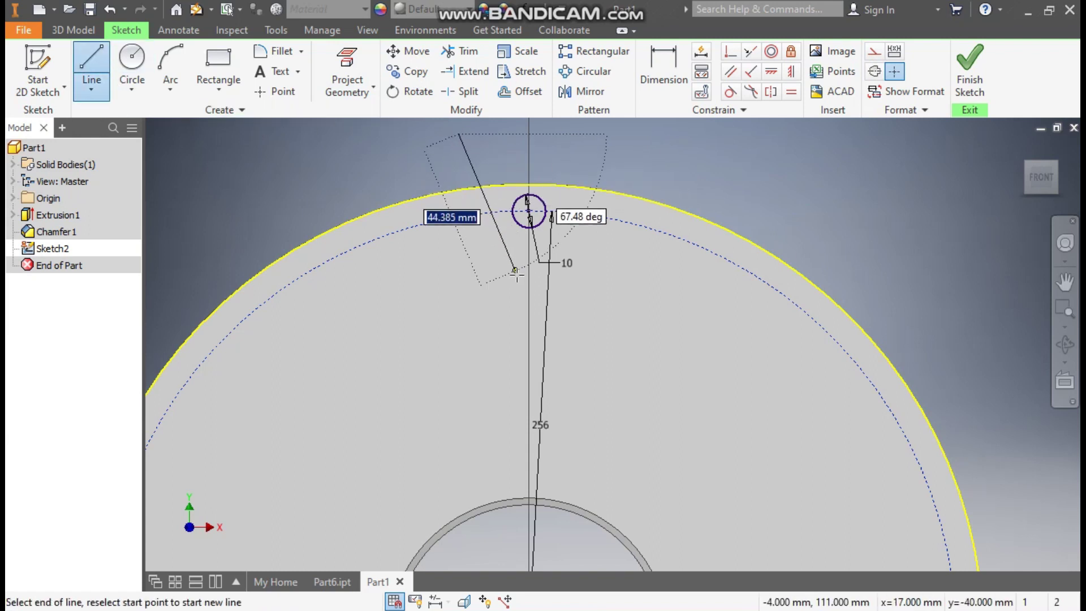
pyautogui.click(517, 274)
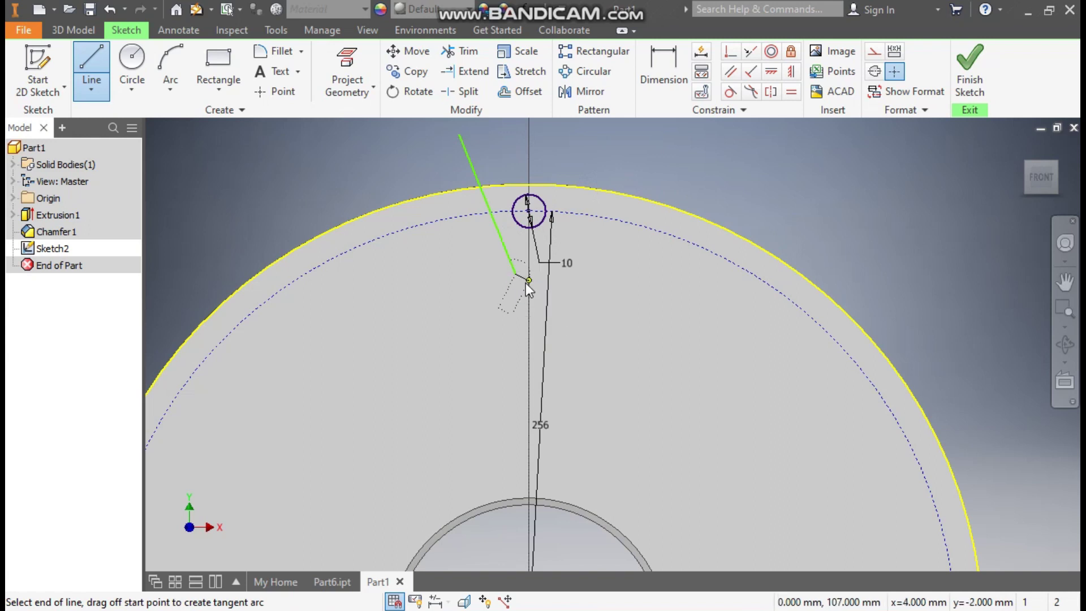
pyautogui.press('Escape')
pyautogui.click(91, 62)
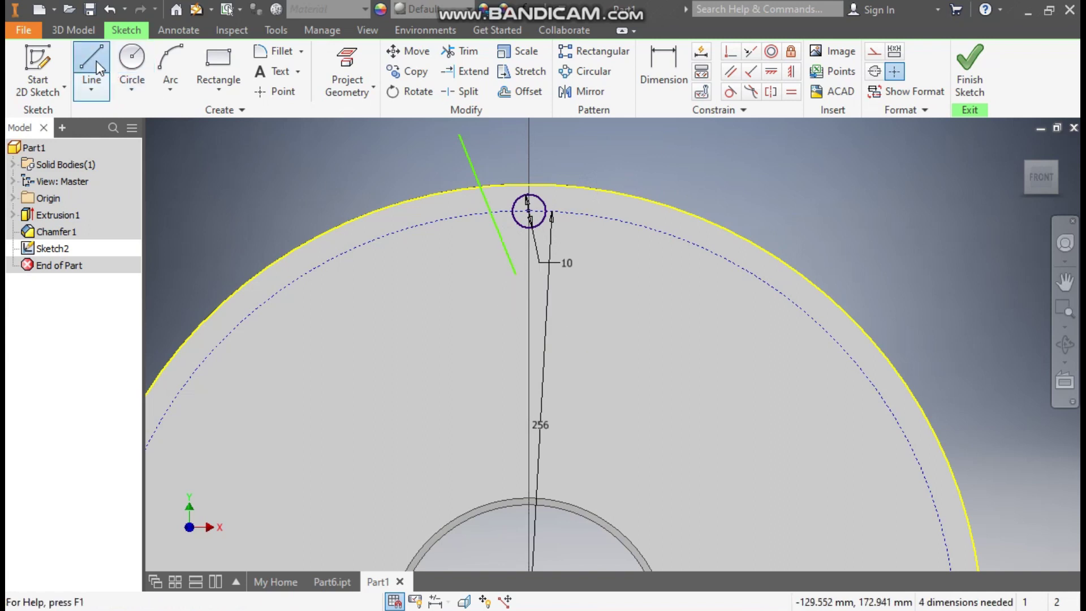
pyautogui.click(592, 203)
pyautogui.click(546, 274)
pyautogui.press('Escape')
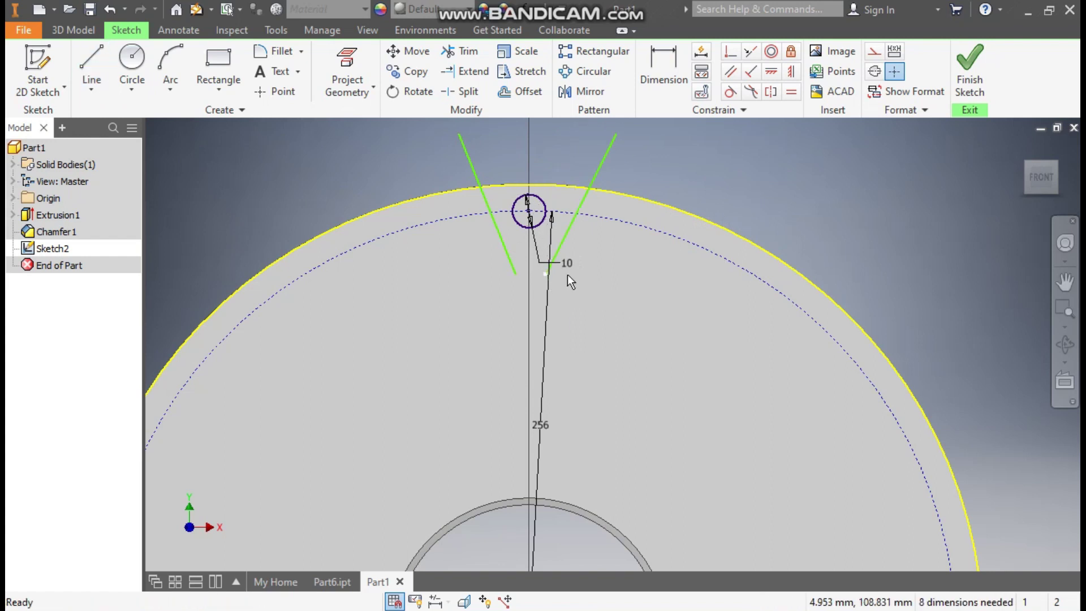
# Constrain both slanted lines tangent to the small circle
pyautogui.click(730, 92)
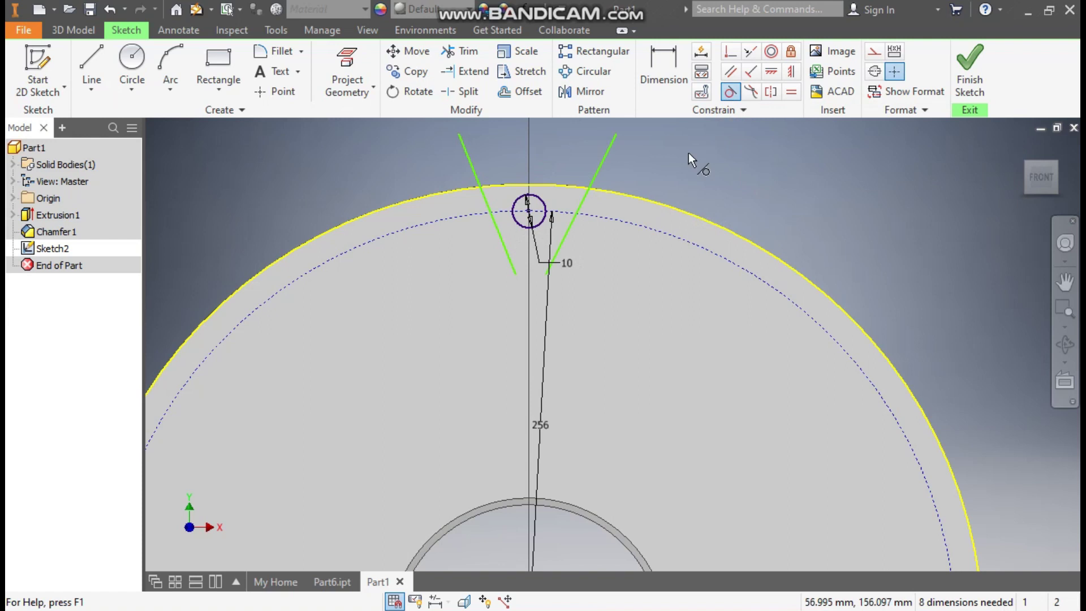
pyautogui.click(597, 171)
pyautogui.click(537, 200)
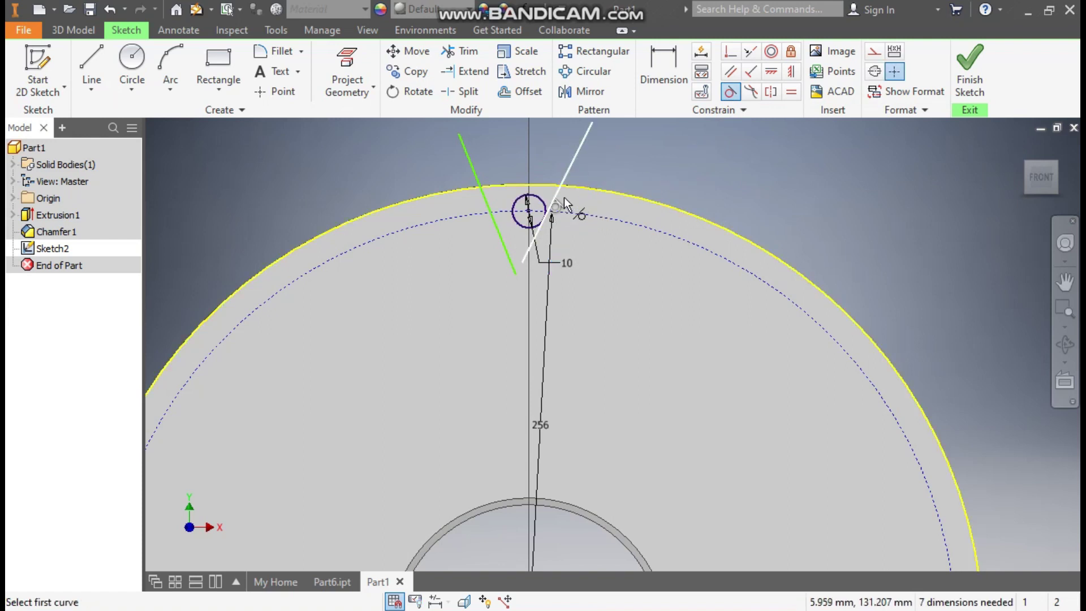
pyautogui.click(471, 159)
pyautogui.click(514, 210)
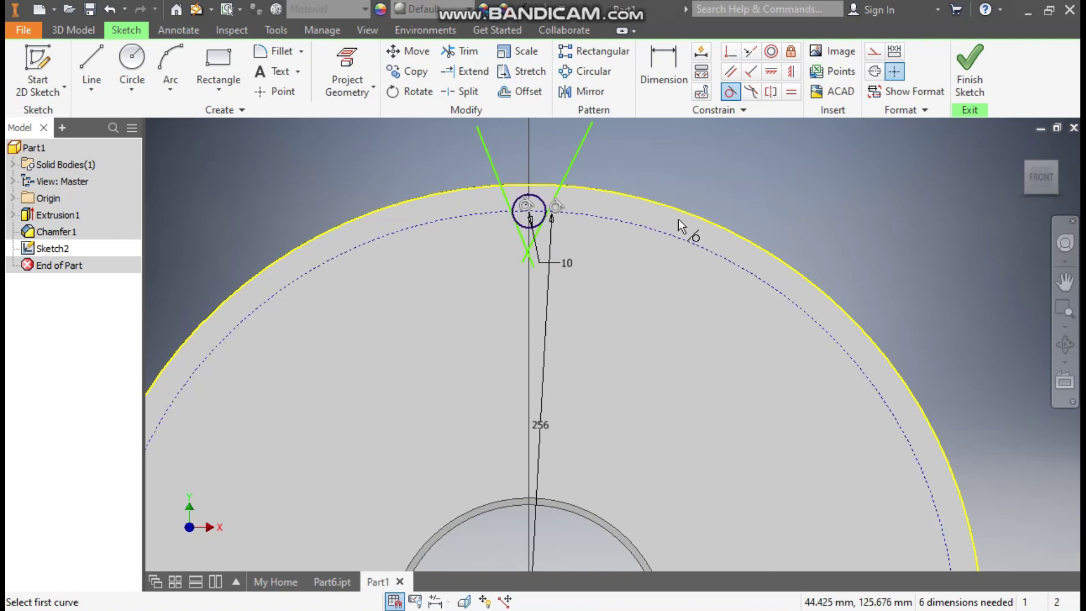
pyautogui.press('Escape')
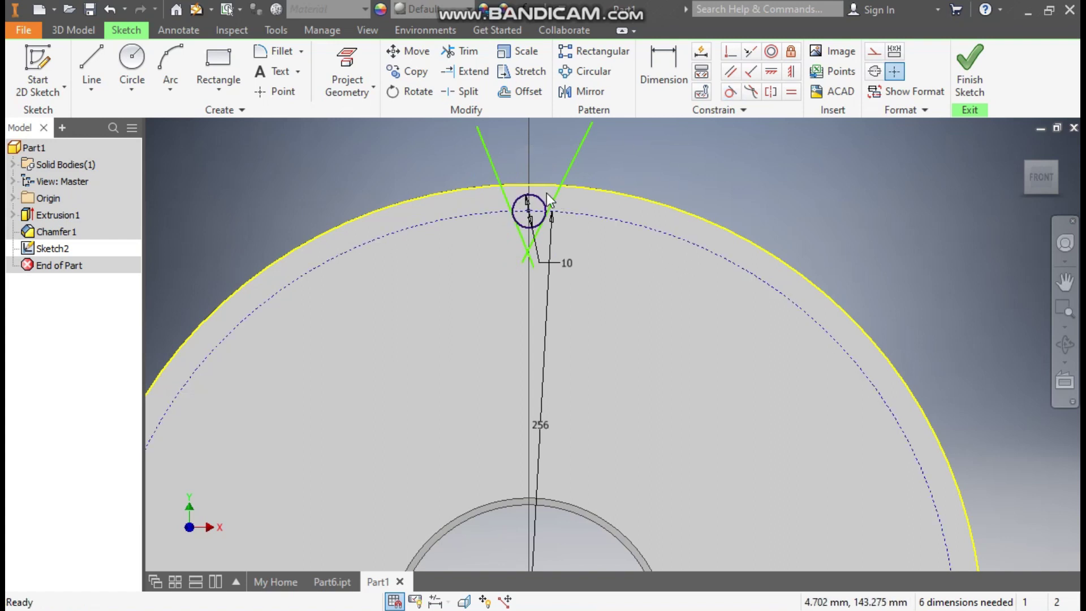
pyautogui.scroll(2, 545, 195)
# Draw a three-point arc joining the two lines where they meet the outer edge
pyautogui.click(164, 82)
pyautogui.click(186, 125)
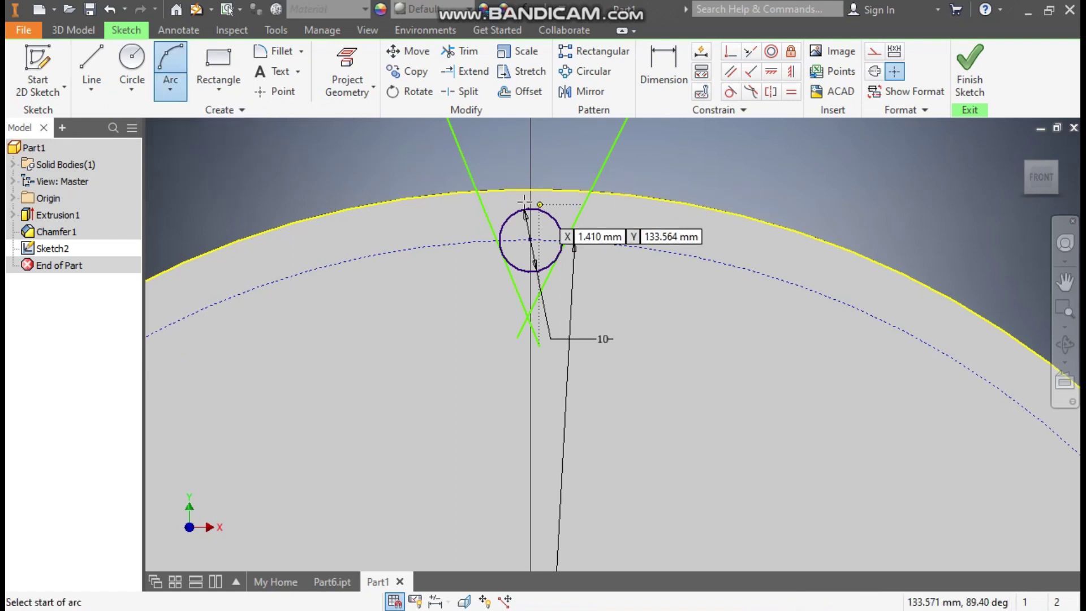
pyautogui.click(477, 191)
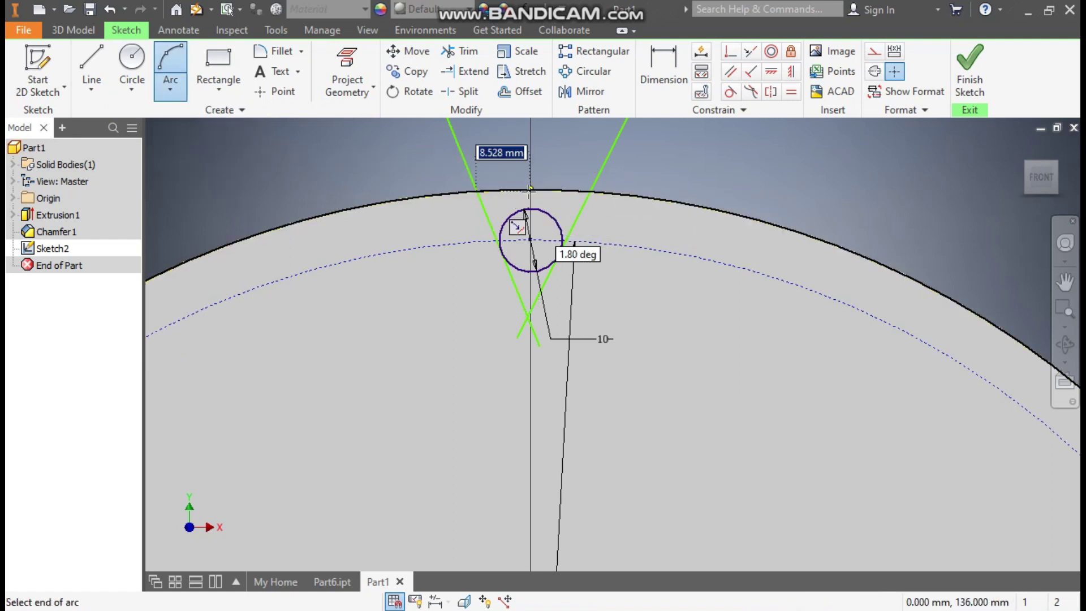
pyautogui.click(591, 191)
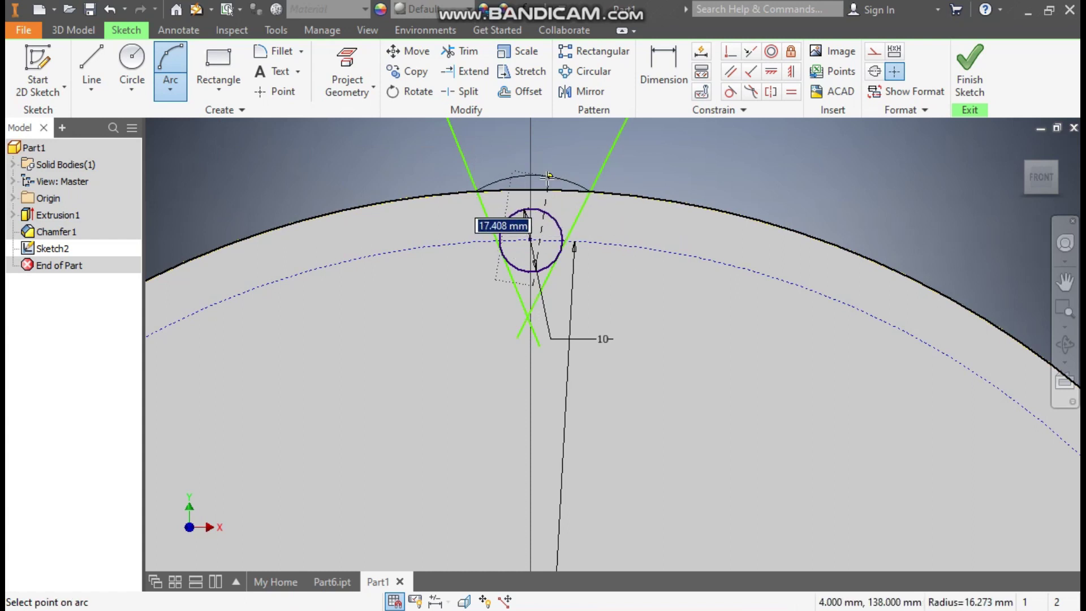
pyautogui.click(568, 220)
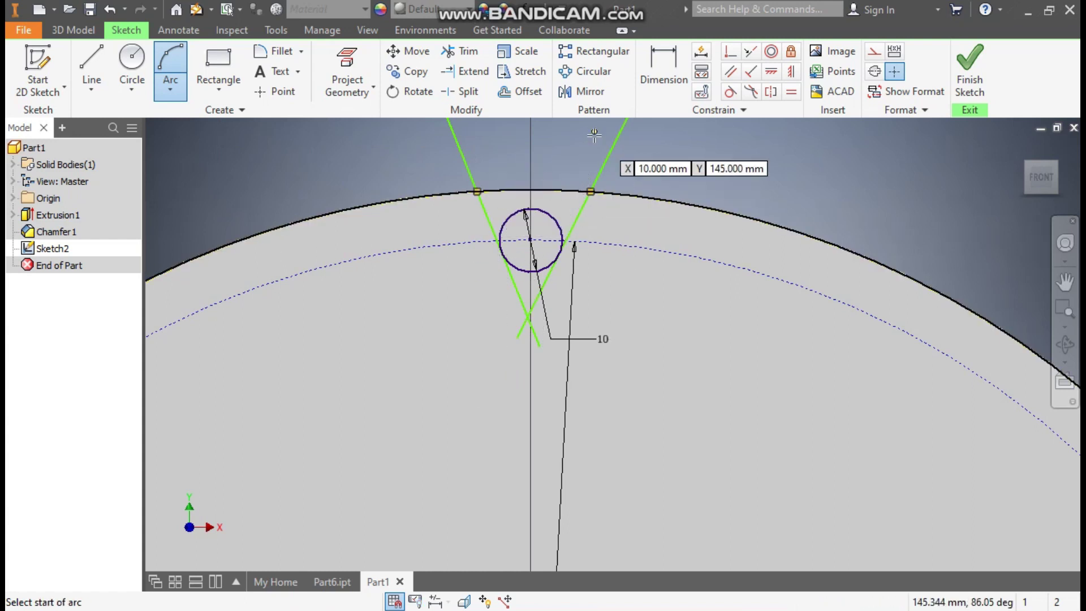
pyautogui.press('Escape')
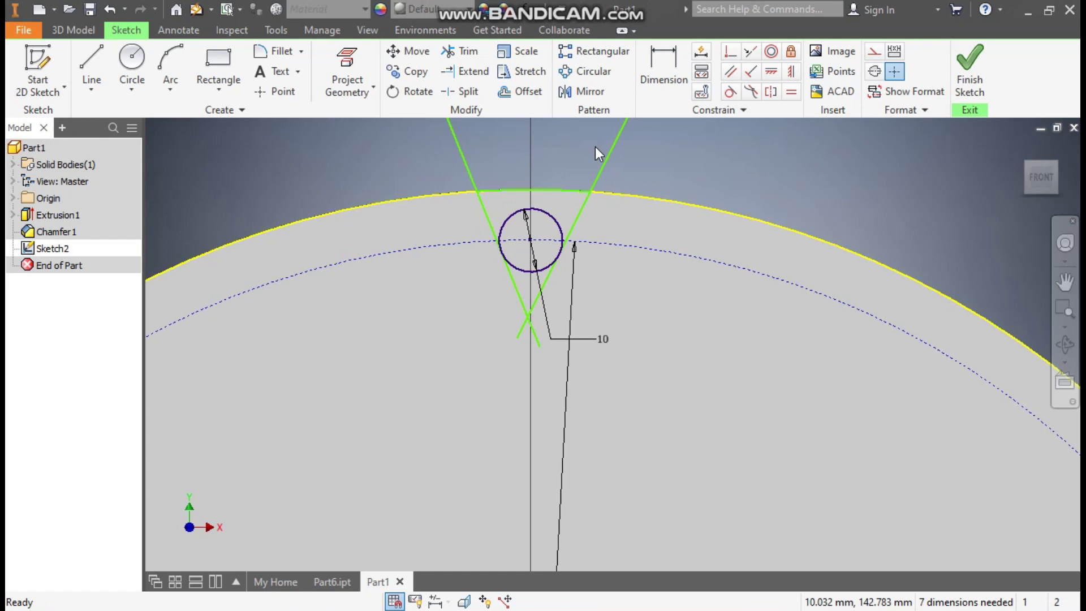
# Convert the projected outer edge into construction geometry
pyautogui.click(741, 213)
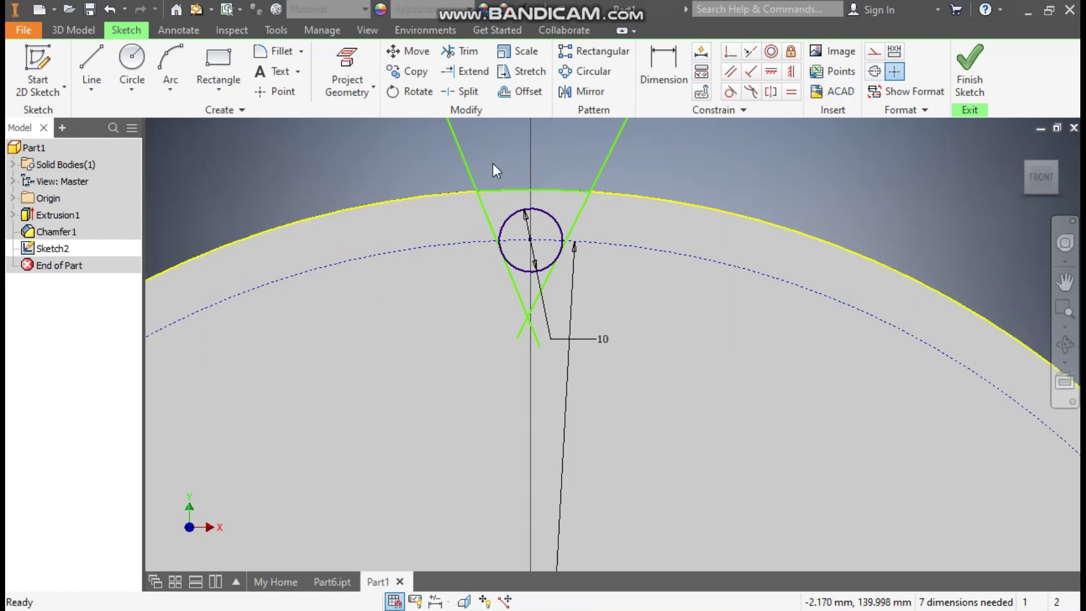
pyautogui.scroll(-2, 493, 164)
pyautogui.click(624, 187)
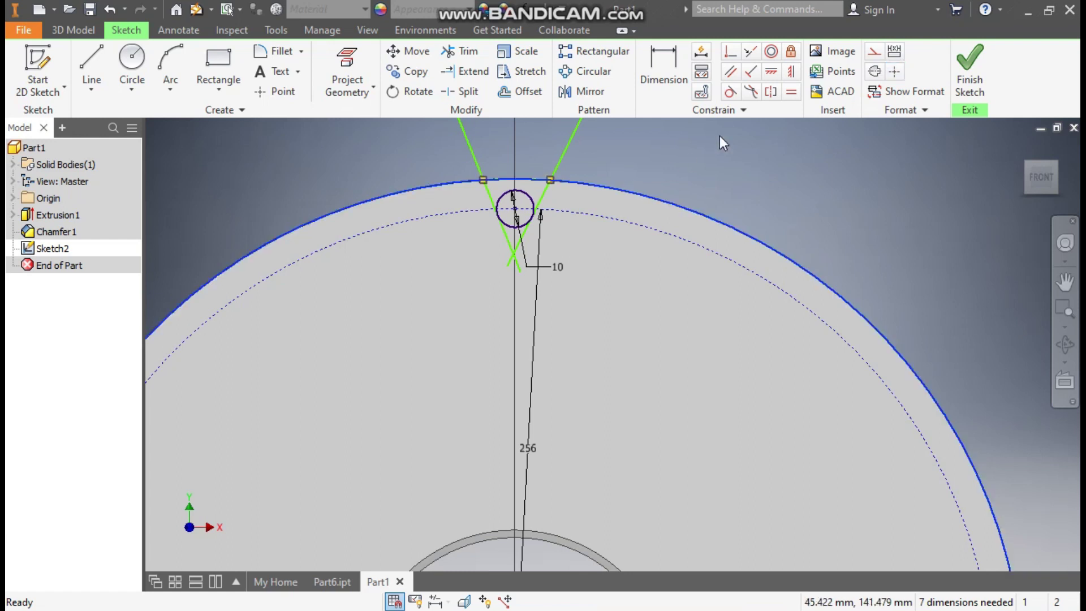
pyautogui.click(877, 54)
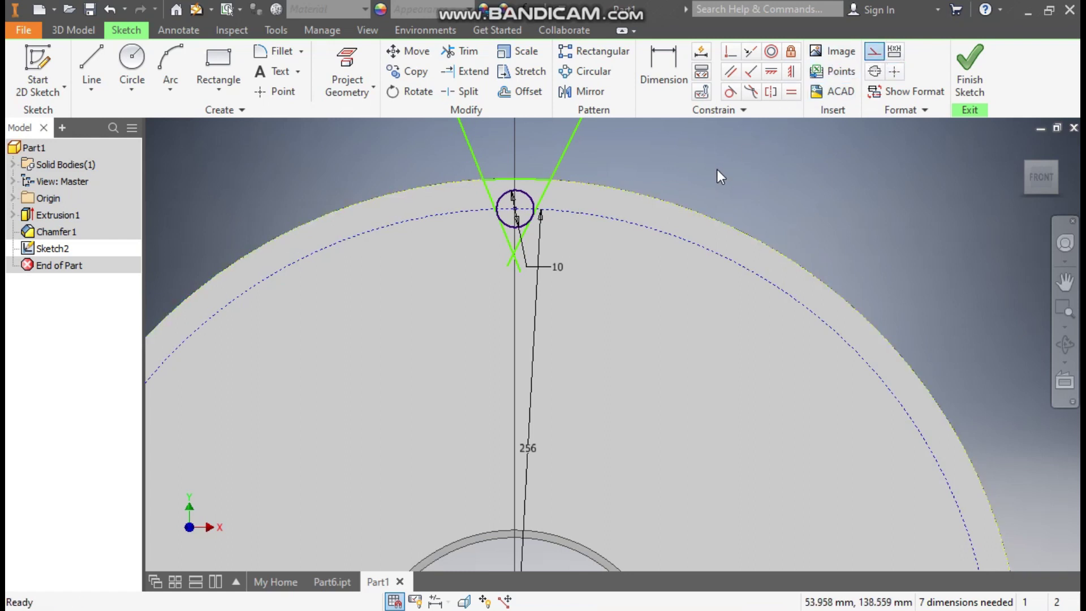
pyautogui.scroll(-1, 589, 266)
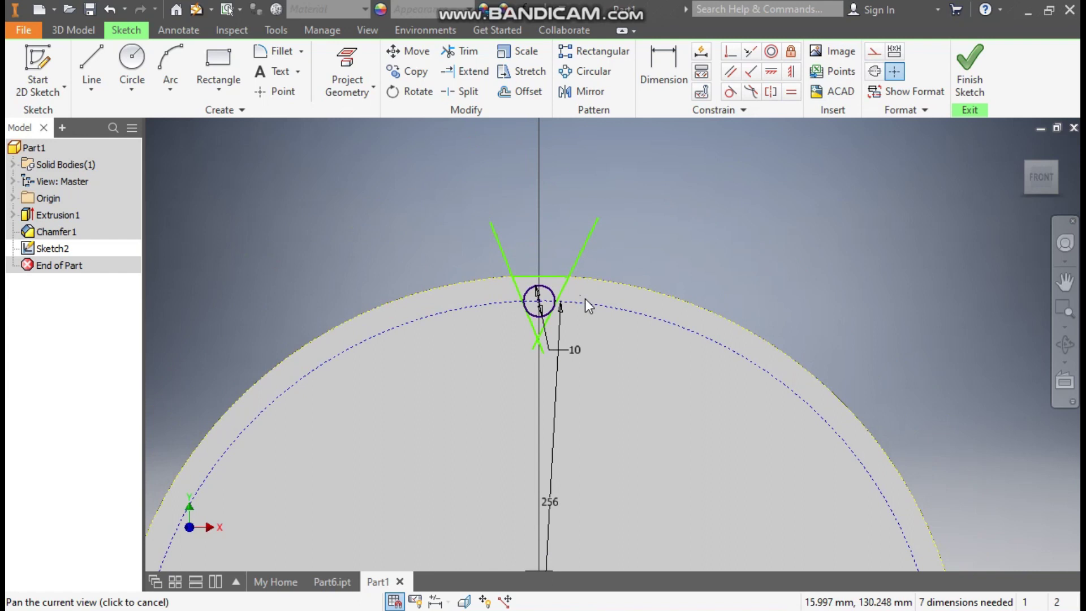
pyautogui.scroll(3, 541, 269)
# Draw a line from the small circle's centre up to the top arc and constrain it vertical
pyautogui.scroll(-2, 588, 178)
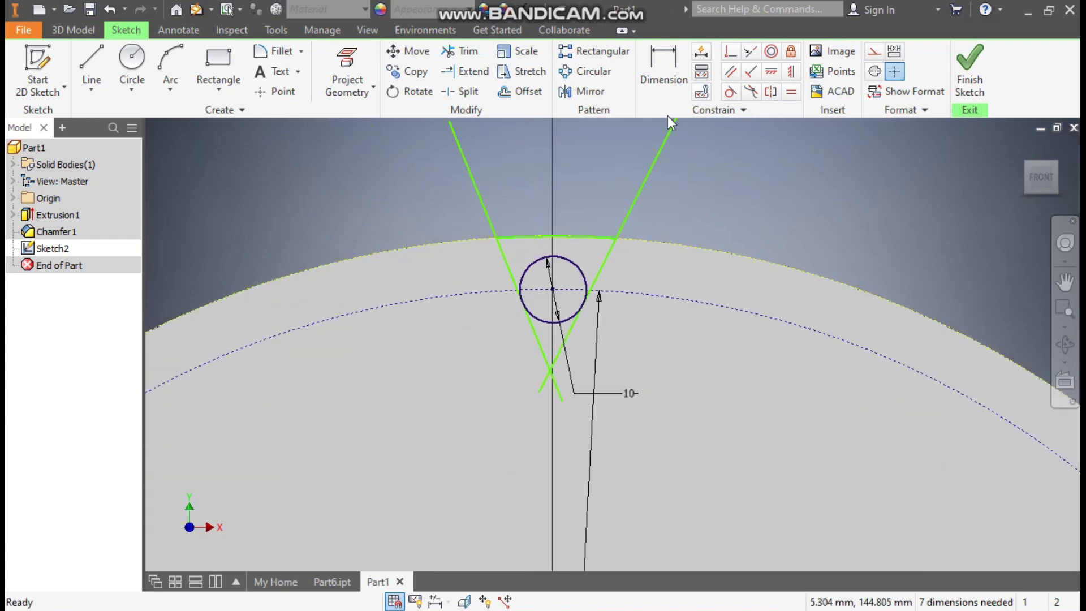
pyautogui.click(670, 66)
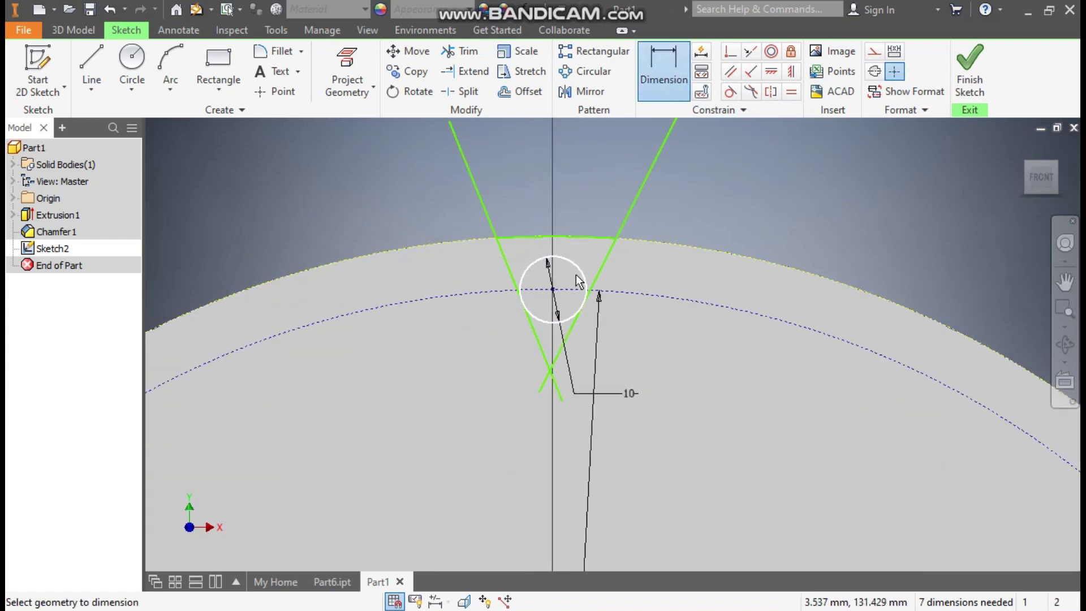
pyautogui.click(94, 56)
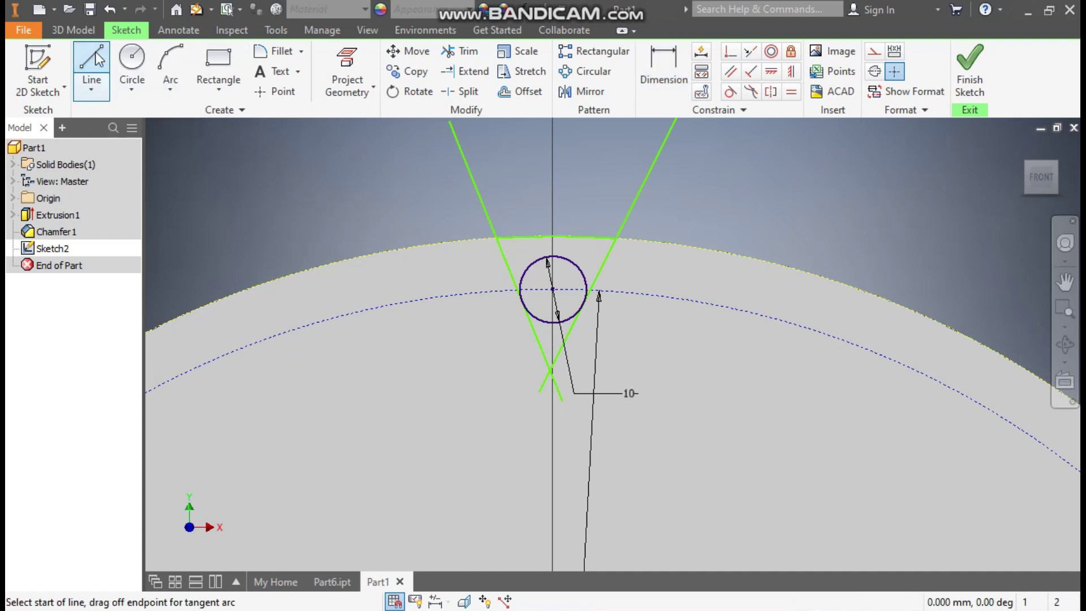
pyautogui.click(553, 289)
pyautogui.scroll(3, 558, 250)
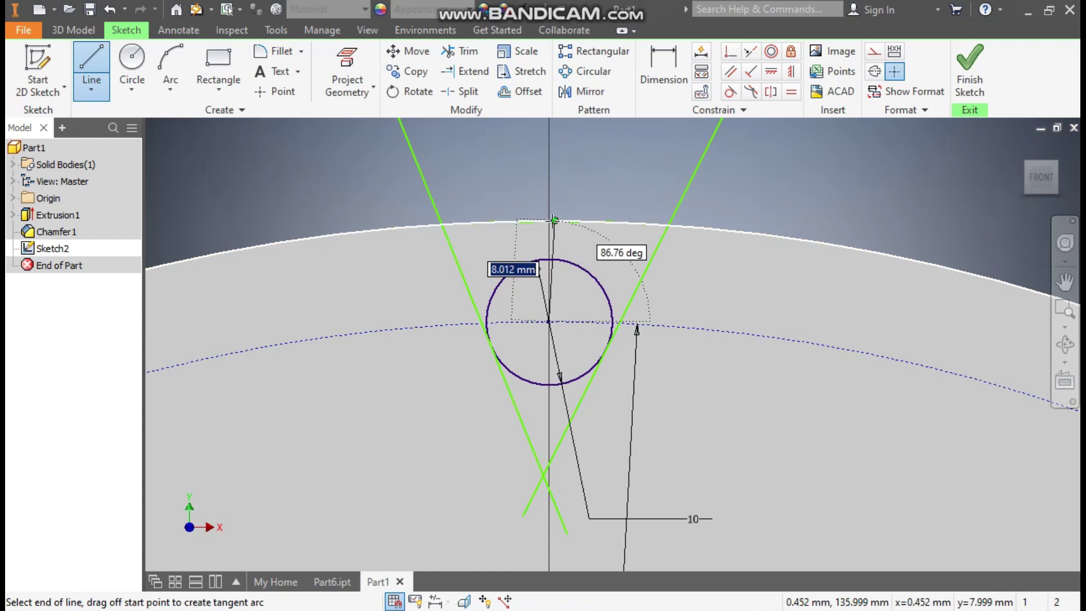
pyautogui.click(555, 221)
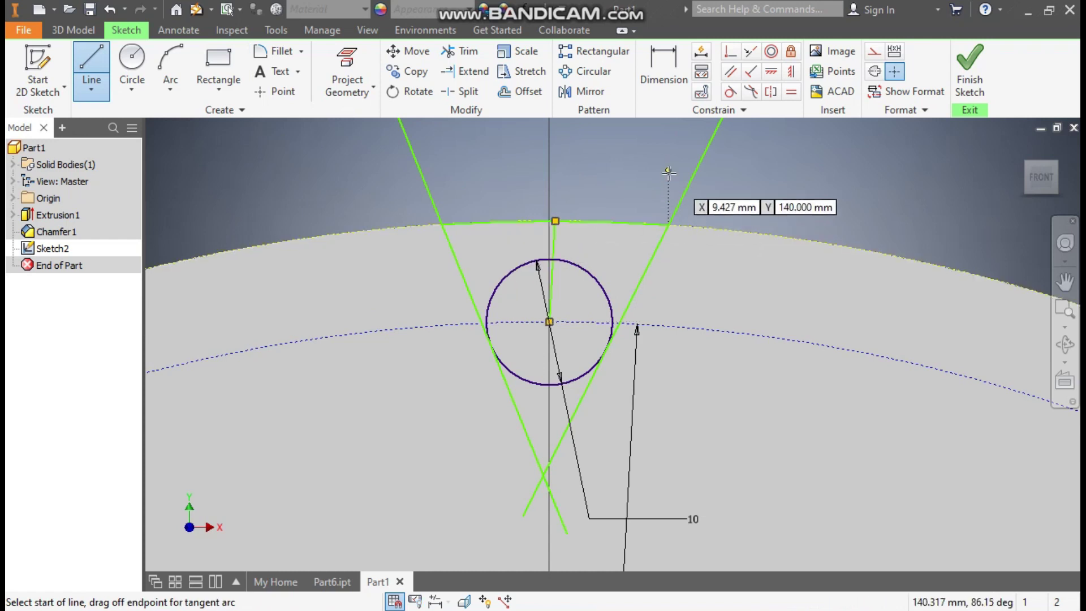
pyautogui.press('Escape')
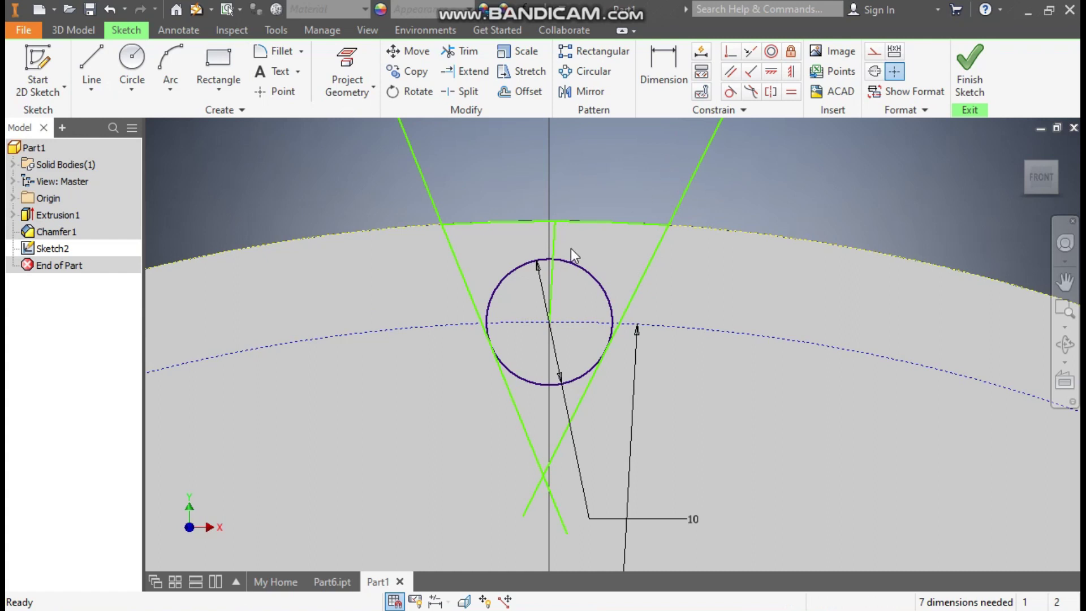
pyautogui.click(553, 243)
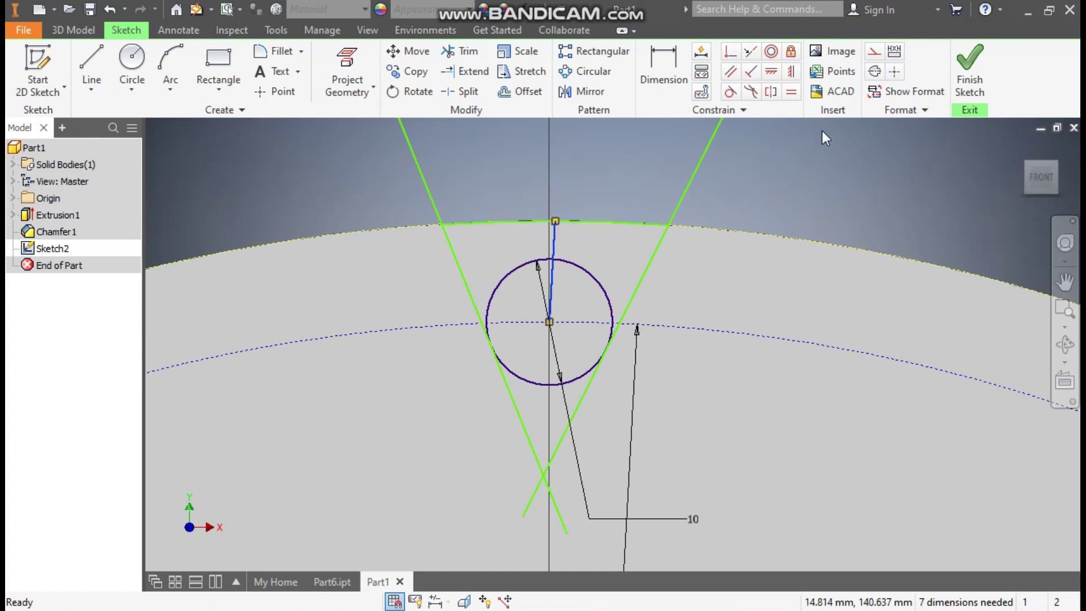
pyautogui.click(792, 68)
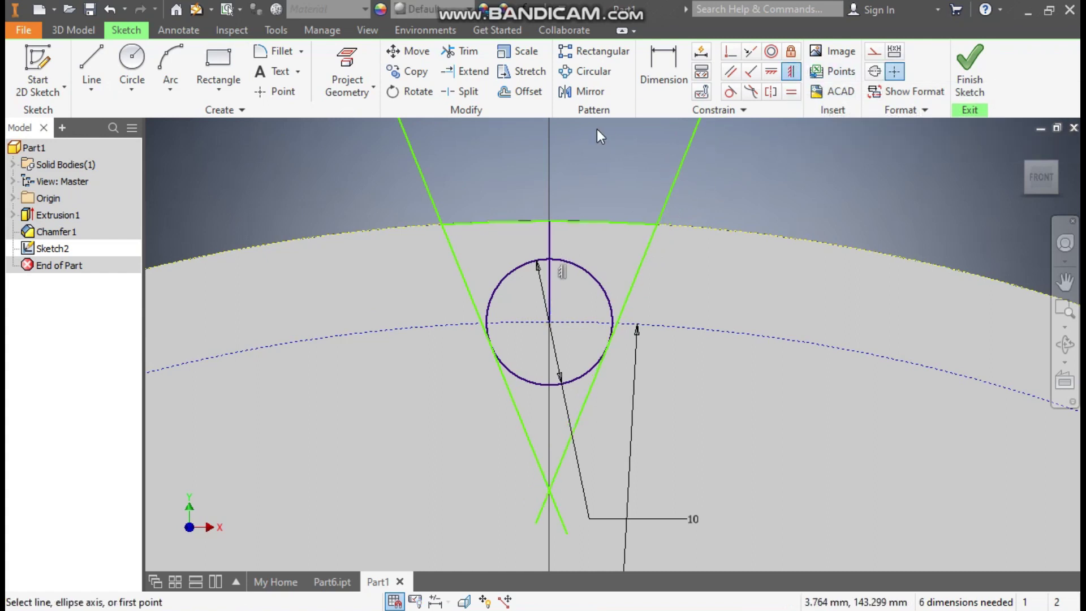
pyautogui.press('Escape')
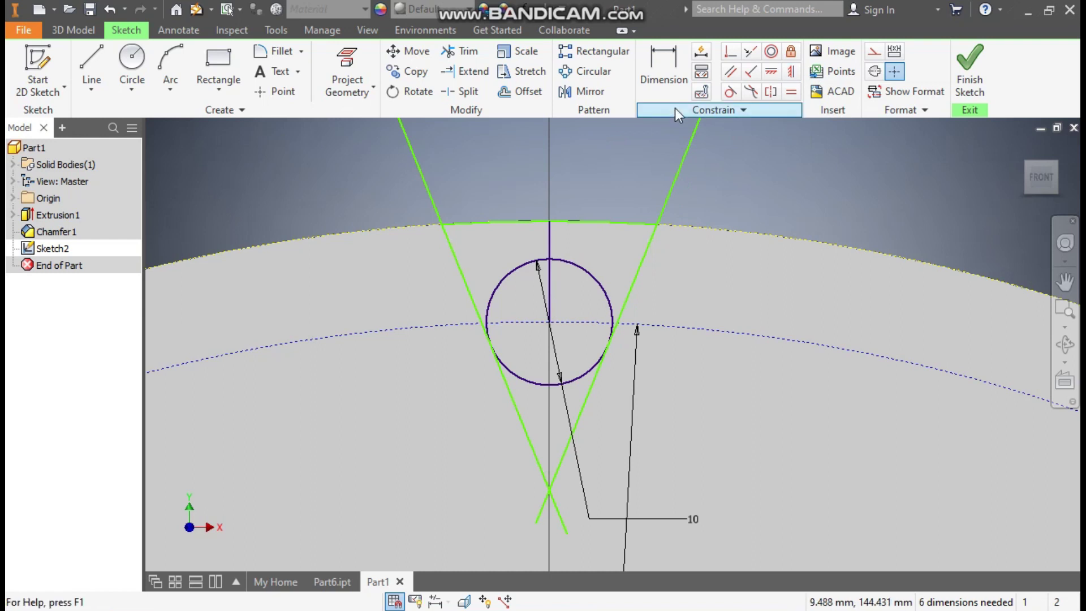
# Dimension the angle between the vertical centre line and left slanted line to 23.75°
pyautogui.click(664, 70)
pyautogui.click(548, 242)
pyautogui.click(448, 245)
pyautogui.click(487, 164)
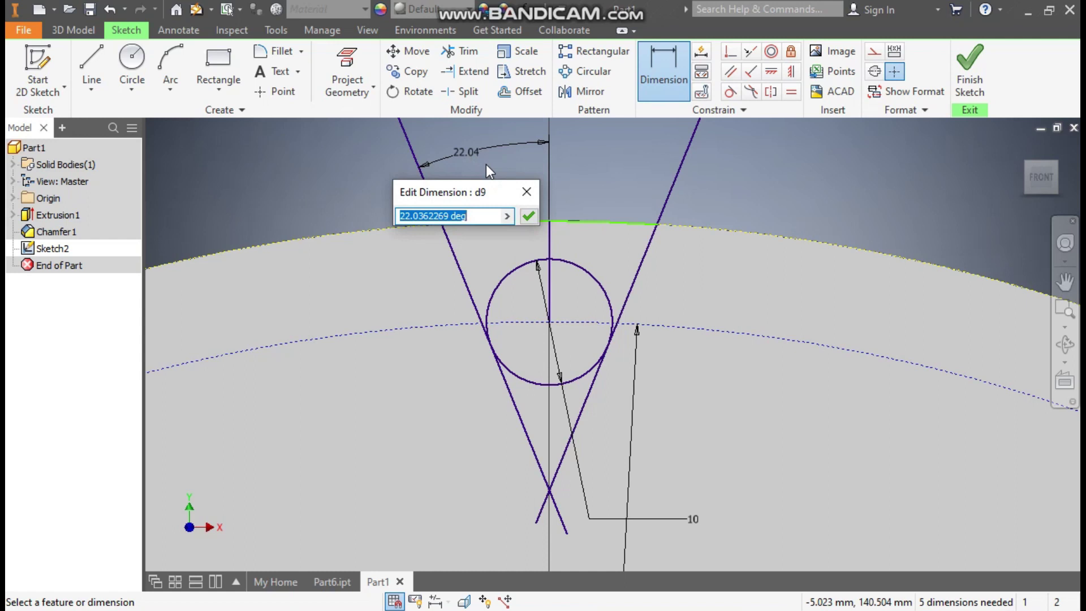
pyautogui.write('23.75')
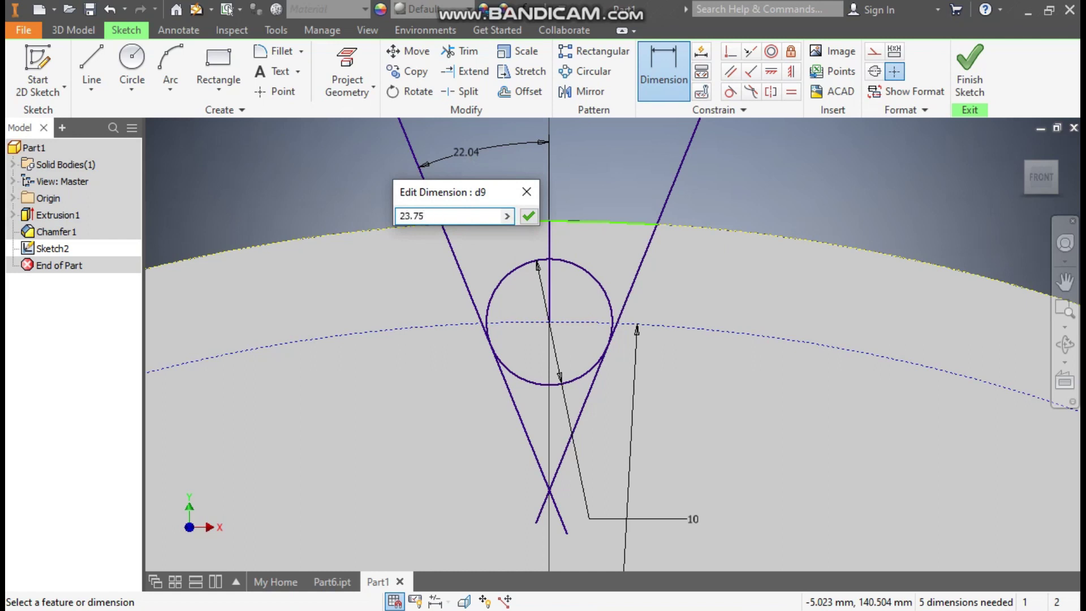
pyautogui.press('Return')
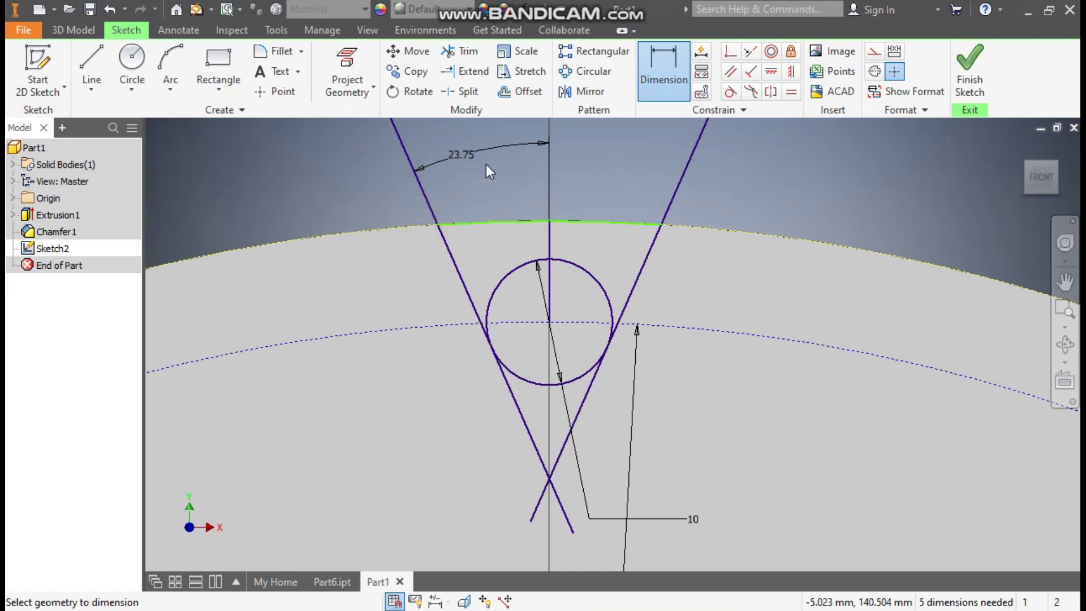
pyautogui.press('Escape')
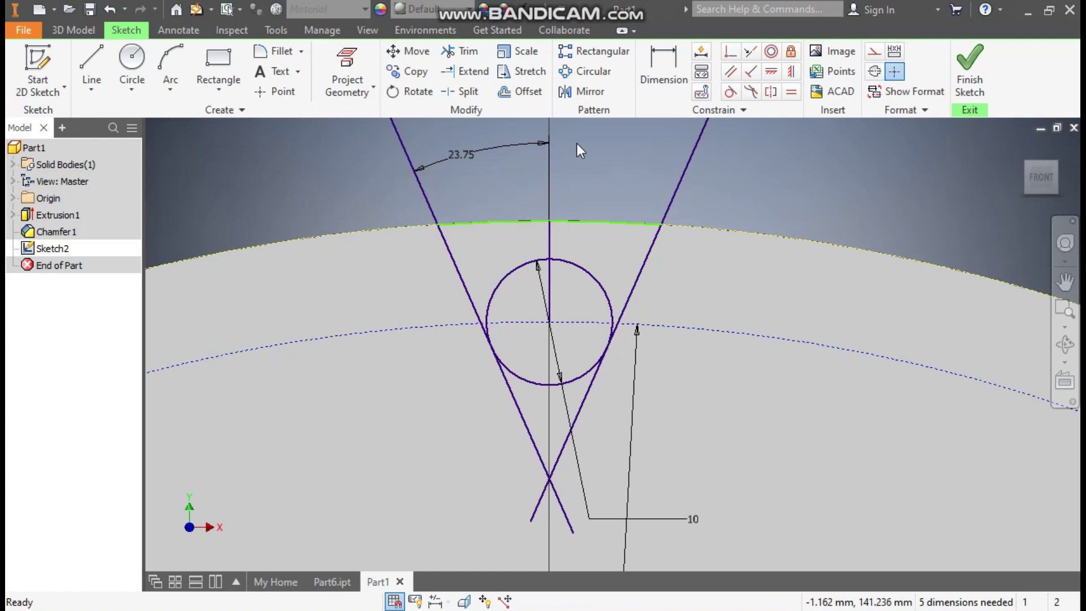
# Bend the top segment into an arc and make it concentric with the disc rim
pyautogui.moveTo(588, 221); pyautogui.dragTo(579, 188)
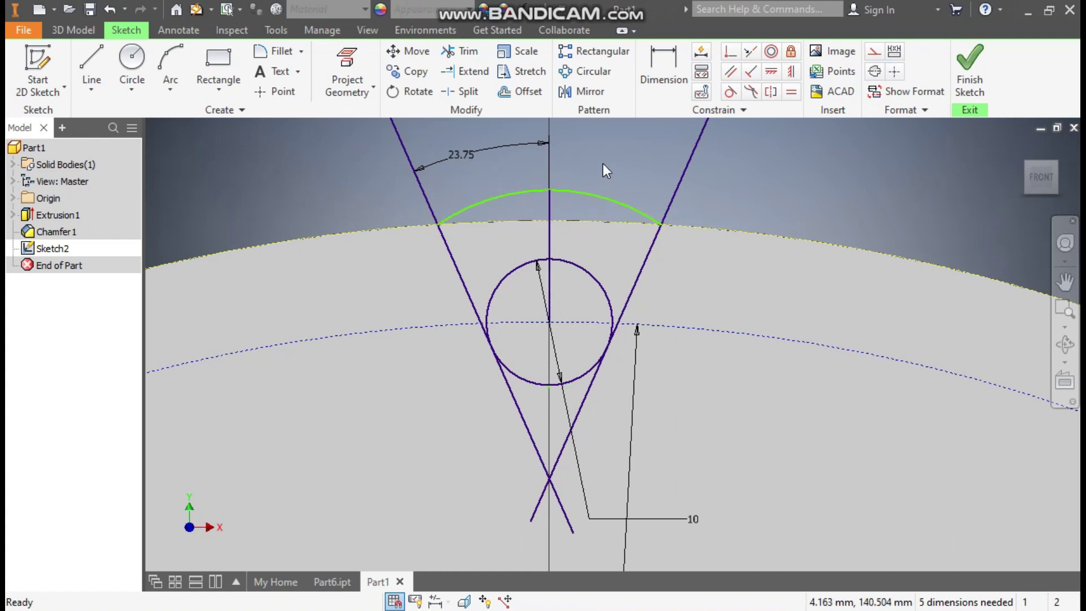
pyautogui.click(771, 52)
pyautogui.click(592, 193)
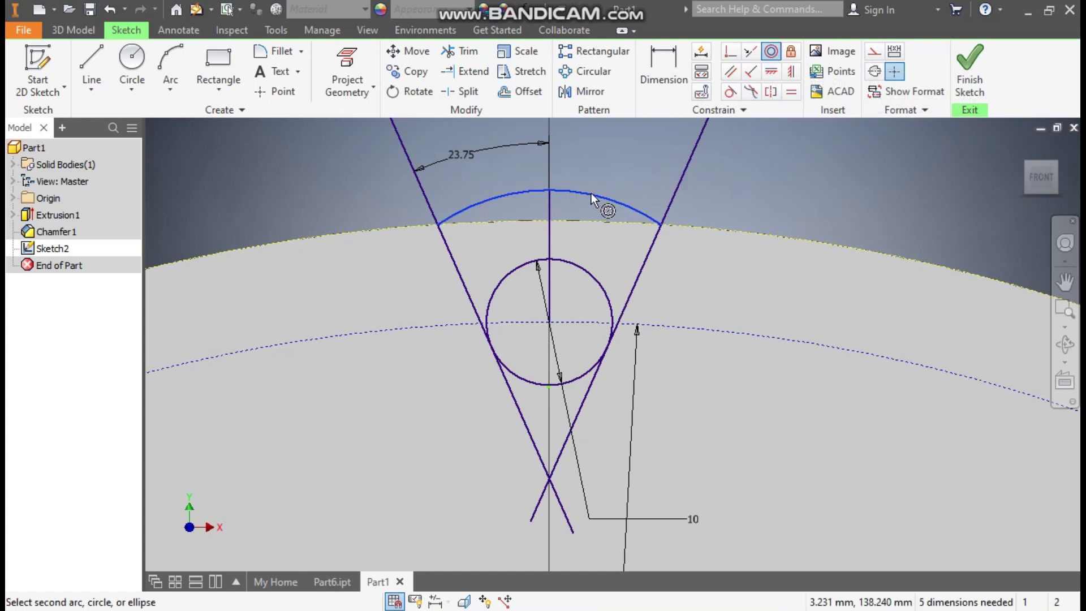
pyautogui.click(585, 222)
pyautogui.scroll(2, 616, 170)
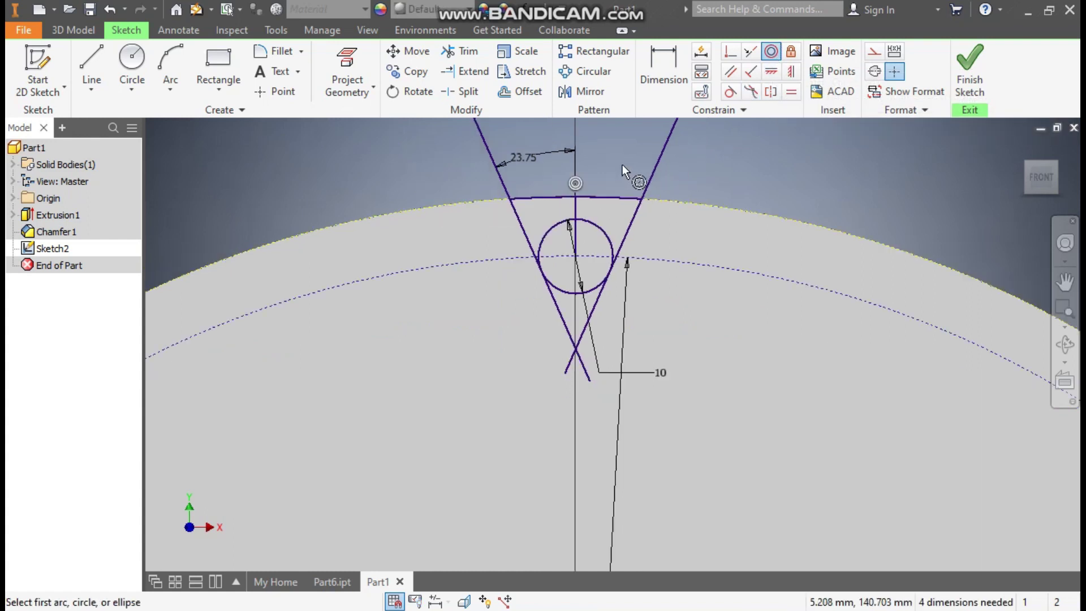
pyautogui.moveTo(739, 207); pyautogui.dragTo(756, 254, button='middle')
pyautogui.press('Escape')
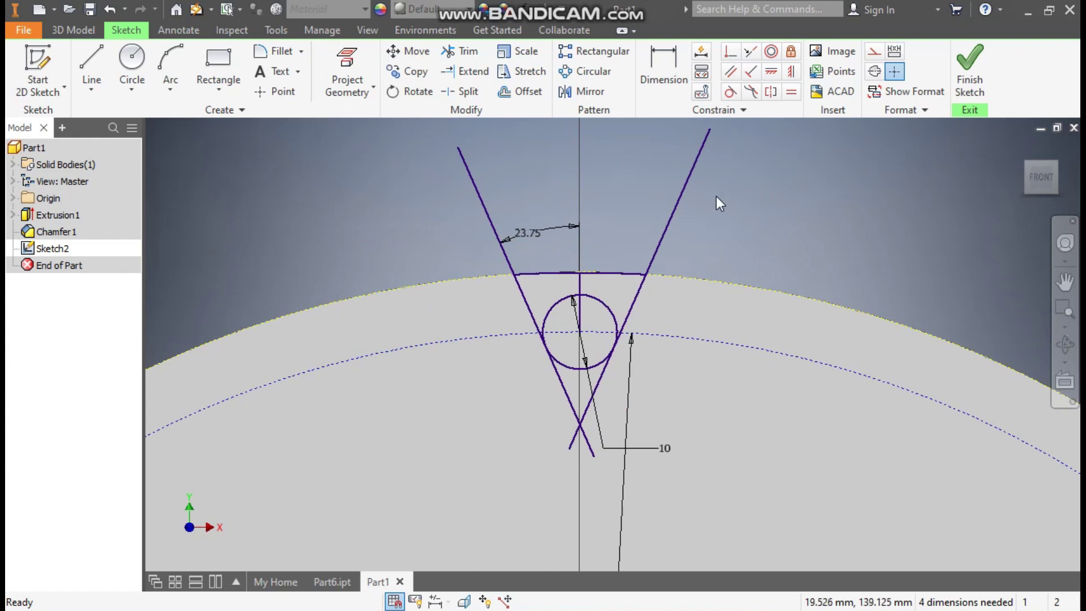
# Trim the excess slanted line ends above the top arc and below the circle
pyautogui.click(471, 50)
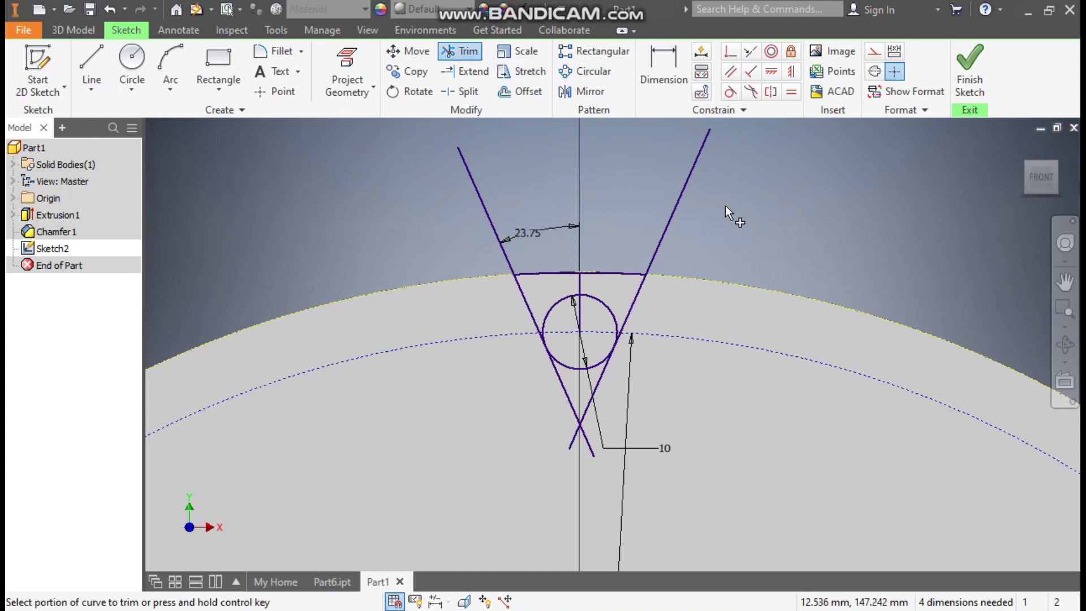
pyautogui.moveTo(660, 212)
pyautogui.mouseDown()
pyautogui.moveTo(492, 204)
pyautogui.moveTo(423, 217)
pyautogui.mouseUp()
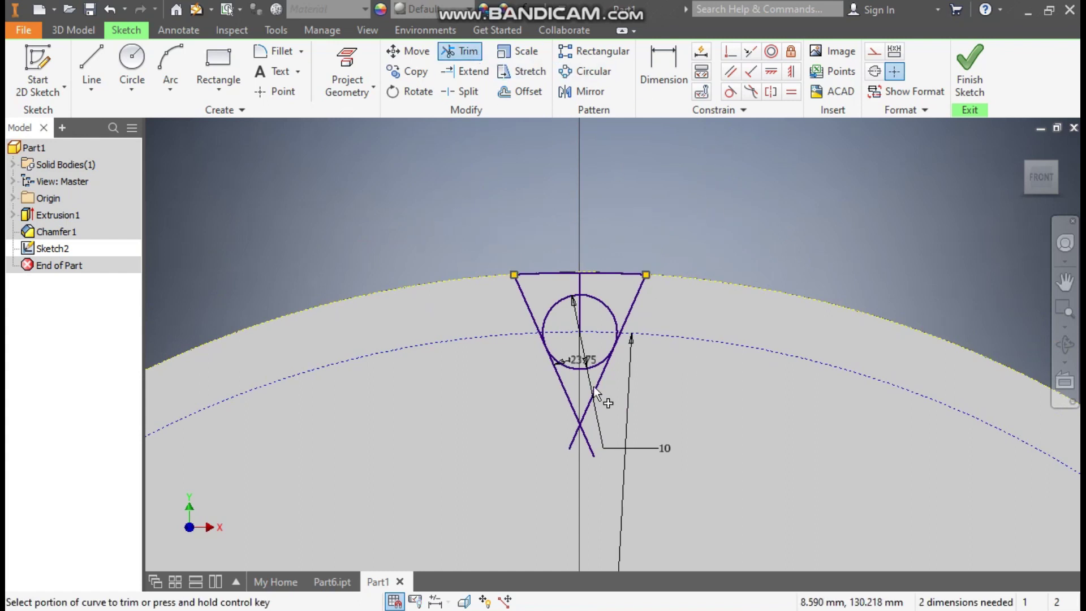
pyautogui.moveTo(556, 398); pyautogui.dragTo(589, 395)
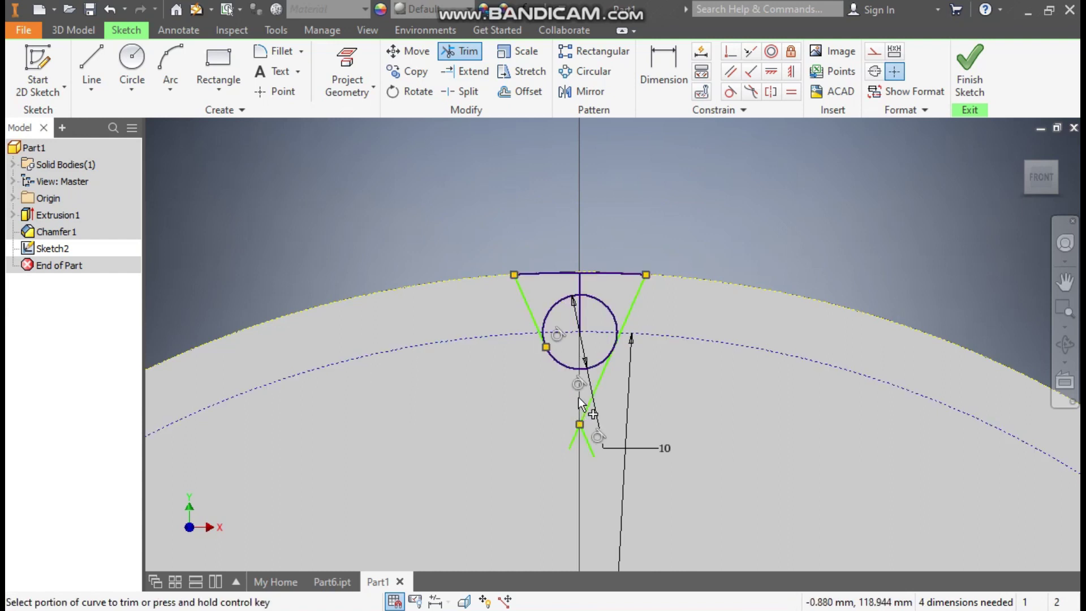
pyautogui.scroll(3, 597, 439)
pyautogui.moveTo(599, 433)
pyautogui.mouseDown()
pyautogui.moveTo(523, 435)
pyautogui.moveTo(572, 433)
pyautogui.mouseUp()
pyautogui.scroll(-2, 628, 344)
pyautogui.moveTo(628, 344); pyautogui.dragTo(616, 422, button='middle')
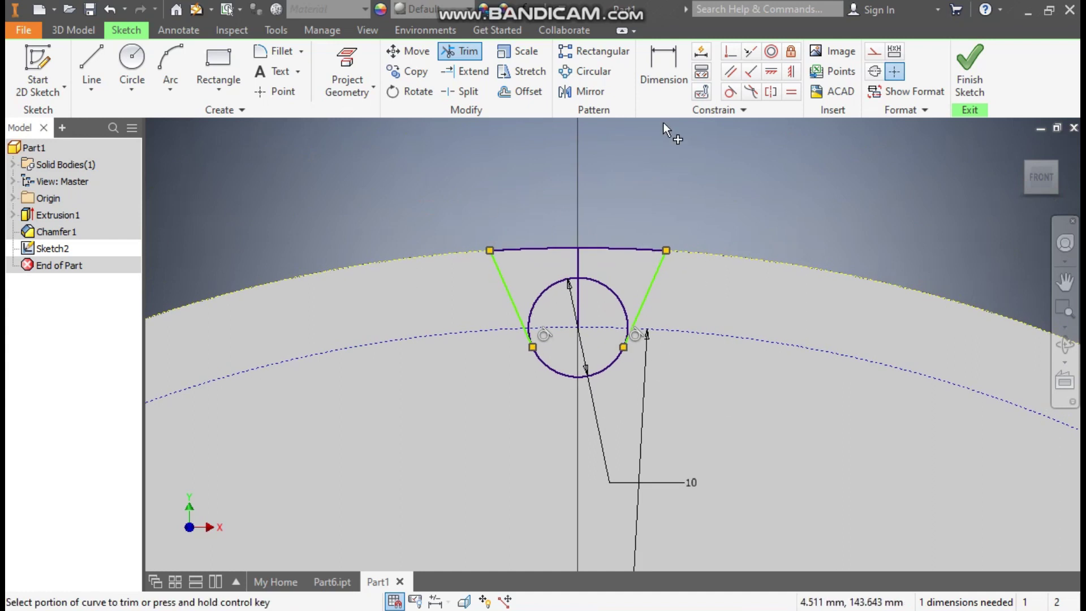
# Re-add the 23.75° angle between the left slanted line and vertical centre line
pyautogui.click(661, 70)
pyautogui.click(507, 287)
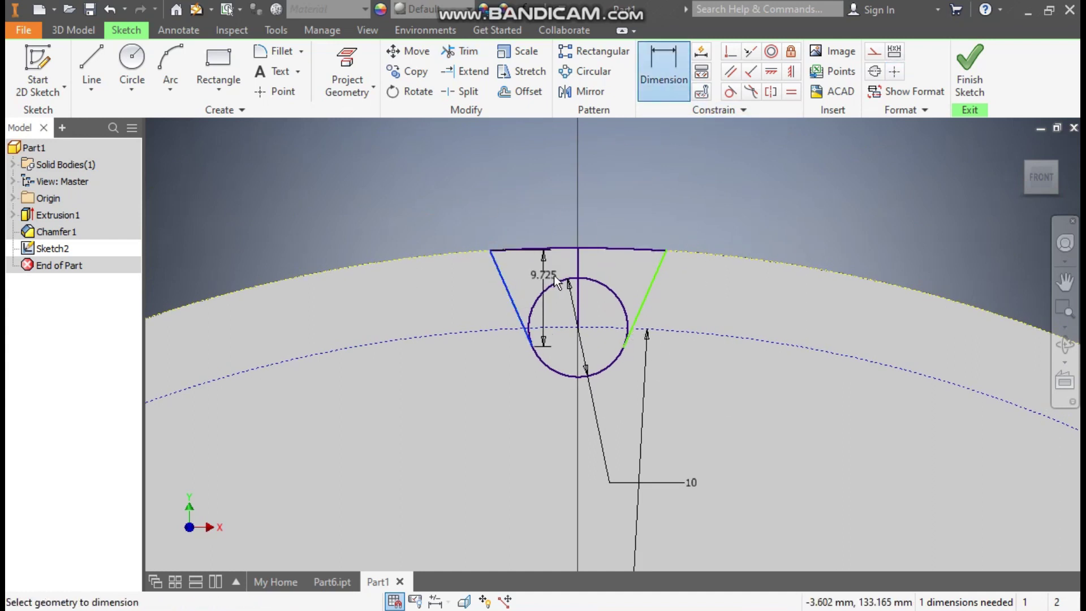
pyautogui.click(577, 271)
pyautogui.click(525, 196)
pyautogui.click(584, 260)
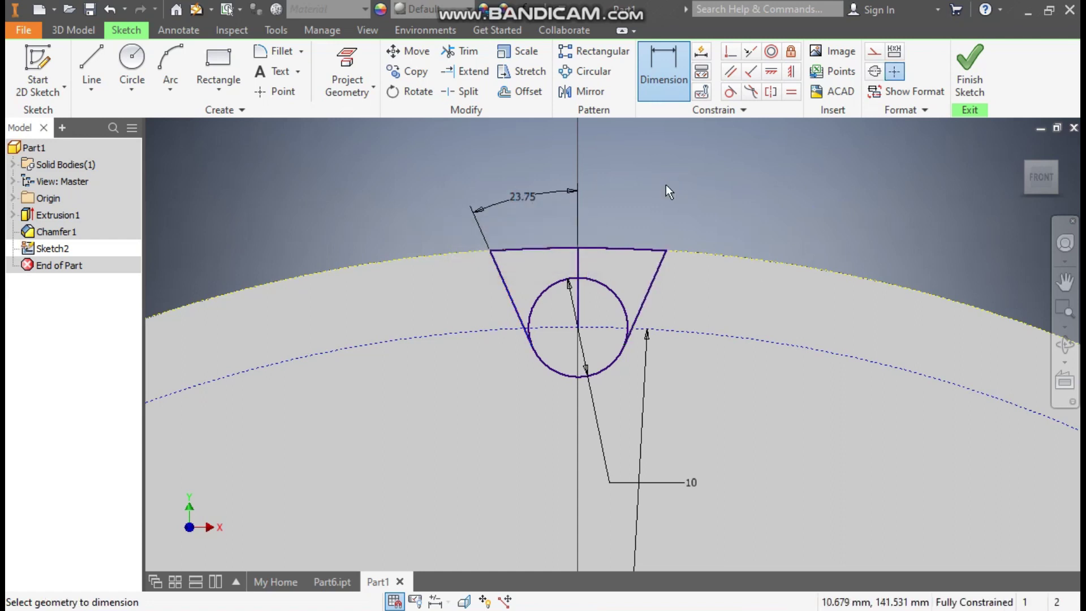
# Trim away the small circle's upper arc between the slanted sides
pyautogui.click(454, 51)
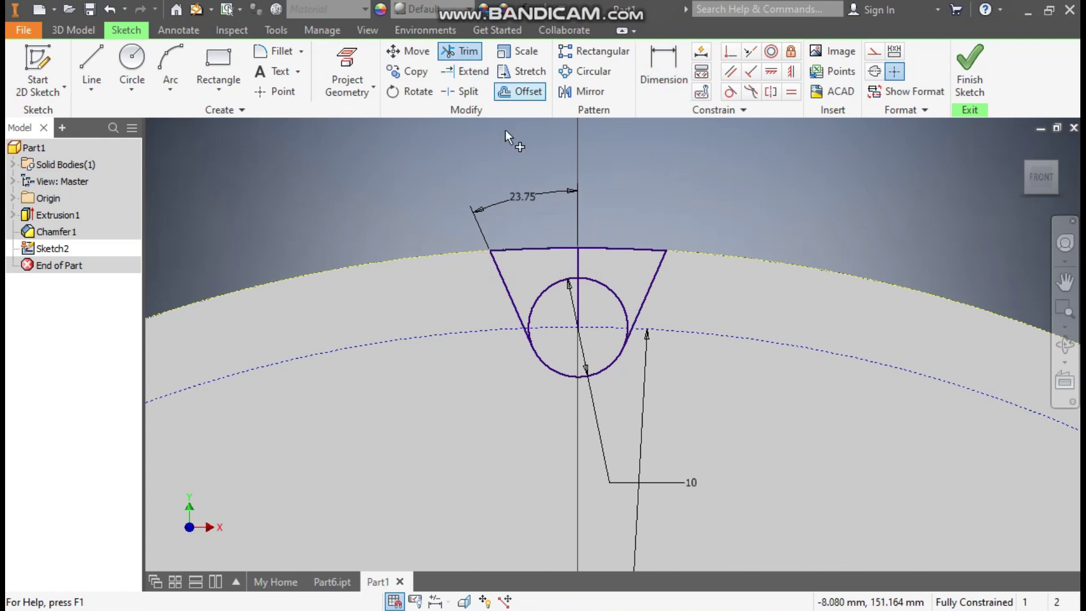
pyautogui.click(549, 287)
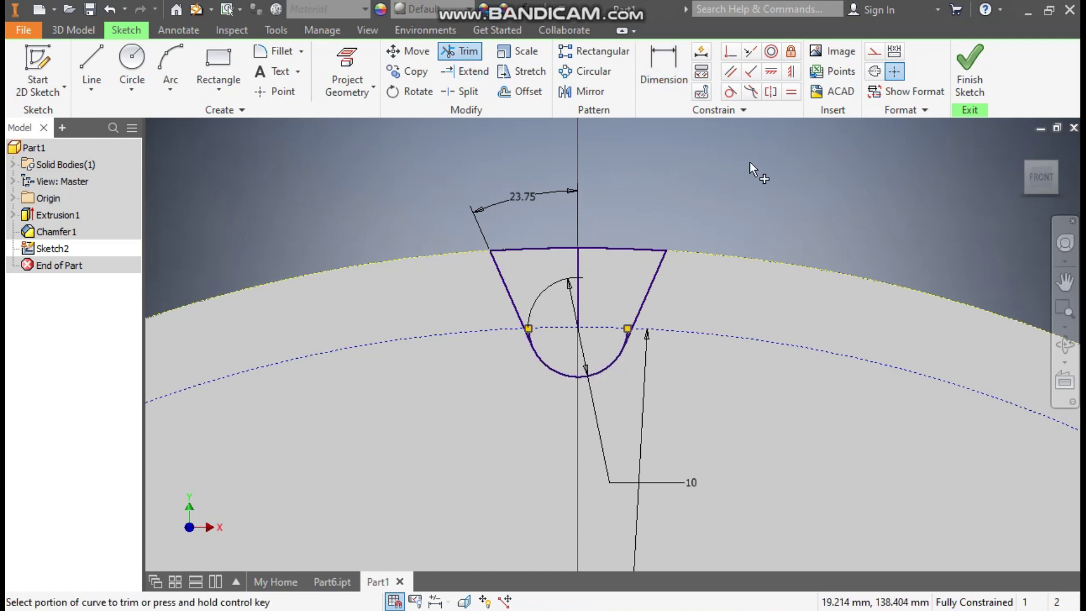
pyautogui.scroll(-2, 750, 159)
pyautogui.scroll(-2, 767, 194)
pyautogui.moveTo(767, 194)
pyautogui.mouseDown(button='middle')
pyautogui.moveTo(663, 122)
pyautogui.moveTo(641, 121)
pyautogui.moveTo(642, 133)
pyautogui.moveTo(640, 119)
pyautogui.mouseUp(button='middle')
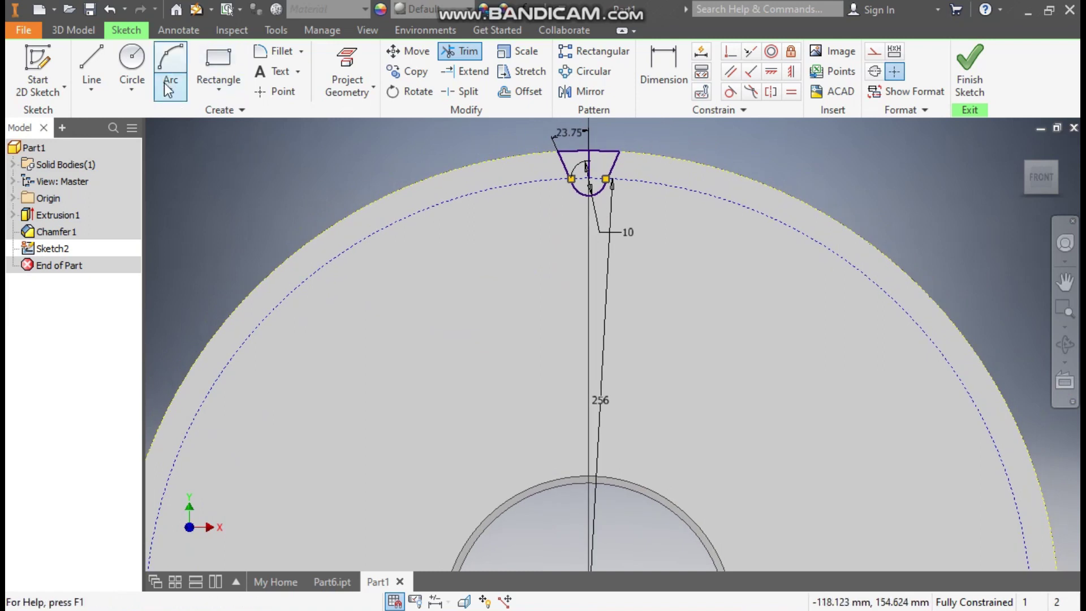
# Cut the tooth-gap profile 6 mm into the disc with the direction flipped
pyautogui.click(79, 29)
pyautogui.click(84, 59)
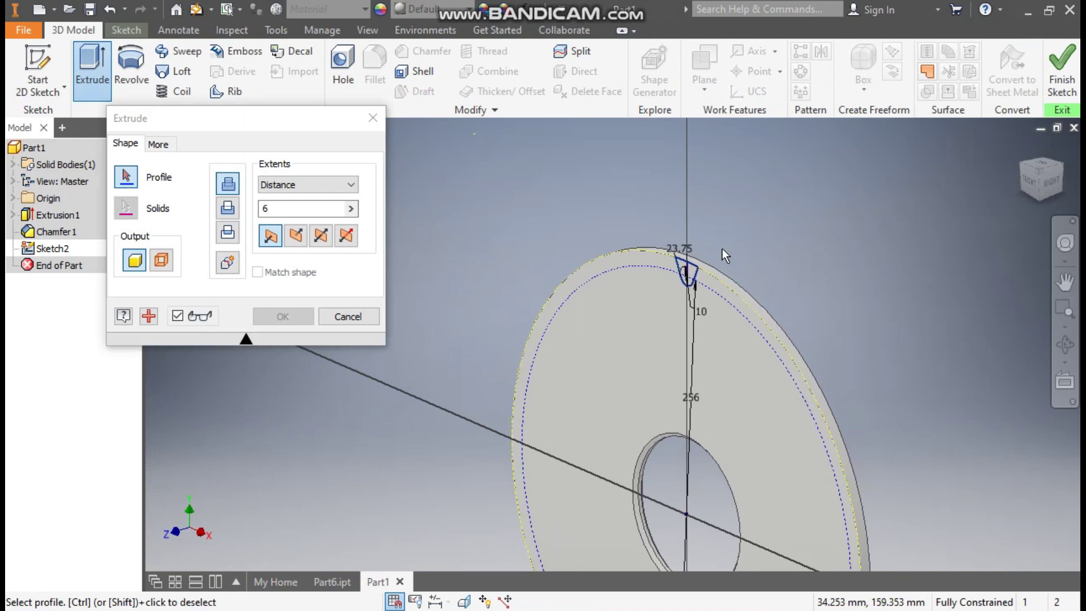
pyautogui.click(688, 273)
pyautogui.scroll(-2, 690, 285)
pyautogui.click(300, 237)
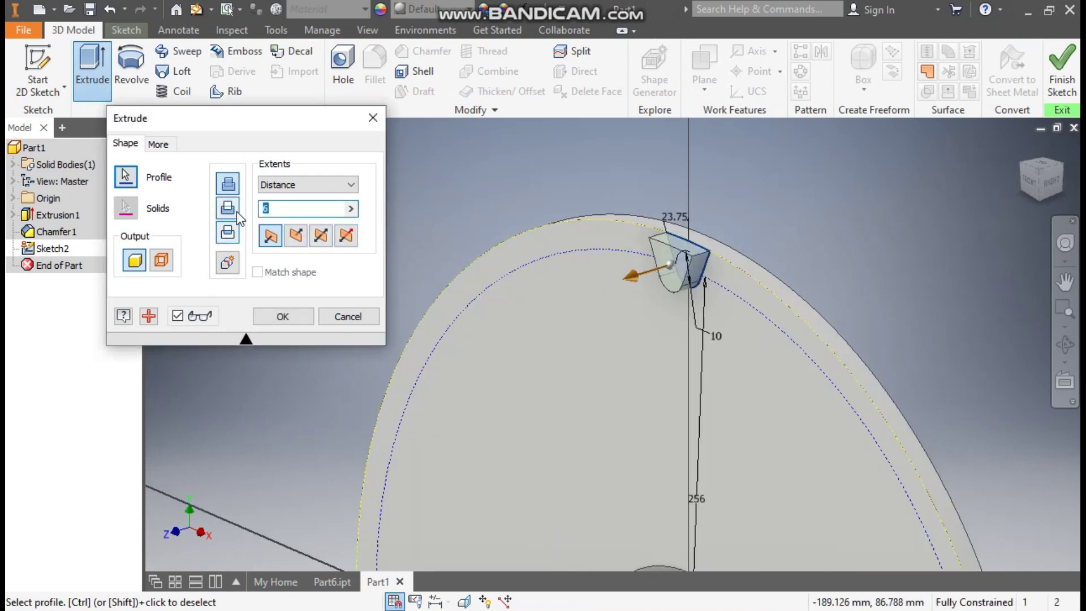
pyautogui.click(229, 208)
pyautogui.write('6')
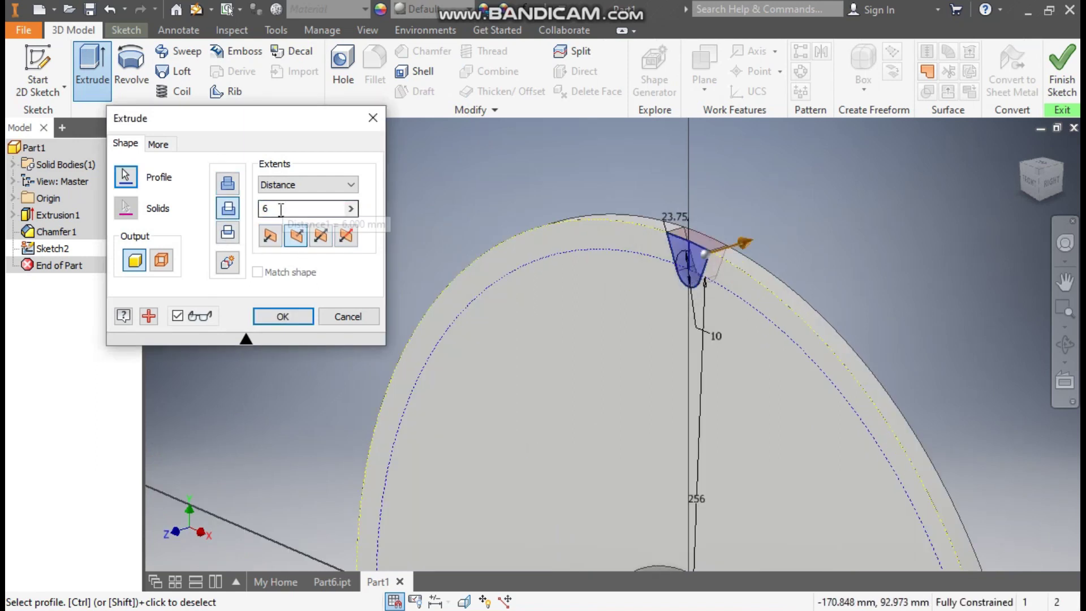
pyautogui.click(293, 317)
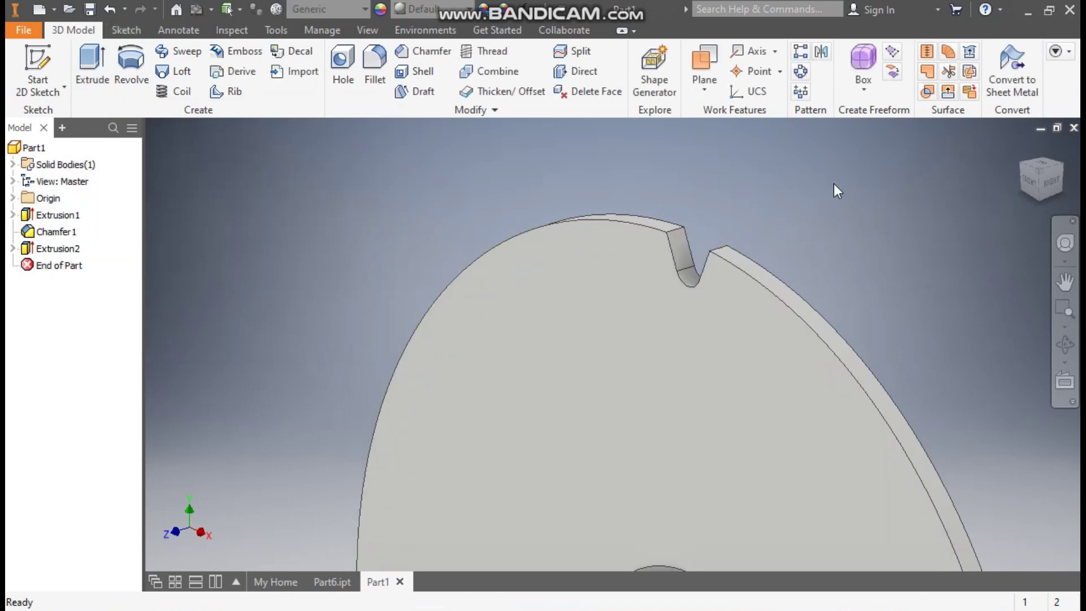
pyautogui.scroll(-3, 734, 194)
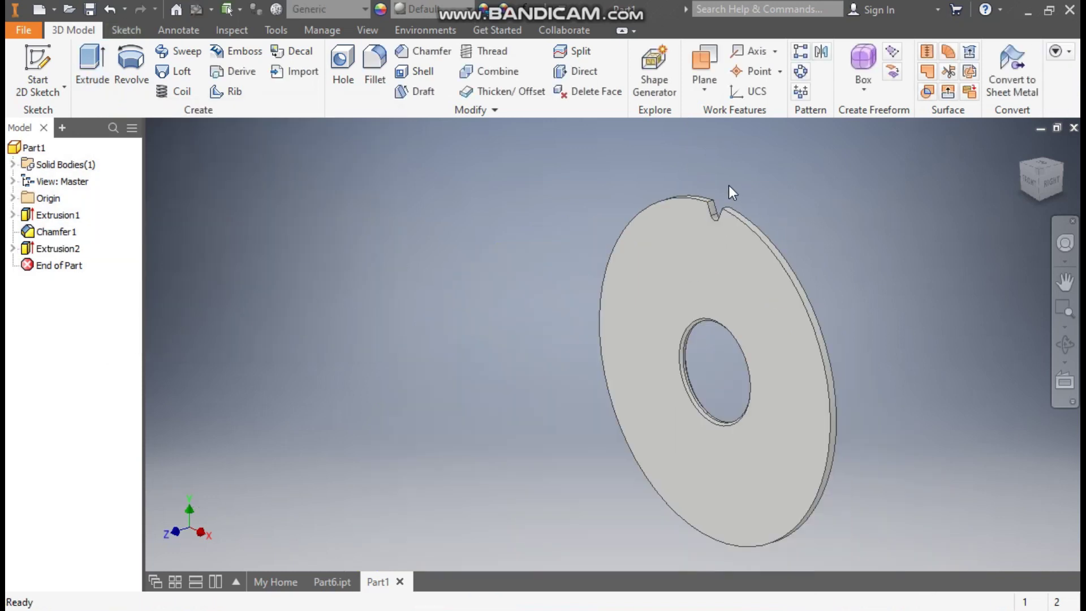
pyautogui.click(800, 71)
# Circular-pattern the notch cut 42 times over 360° around the central bore edge
pyautogui.click(58, 248)
pyautogui.click(222, 197)
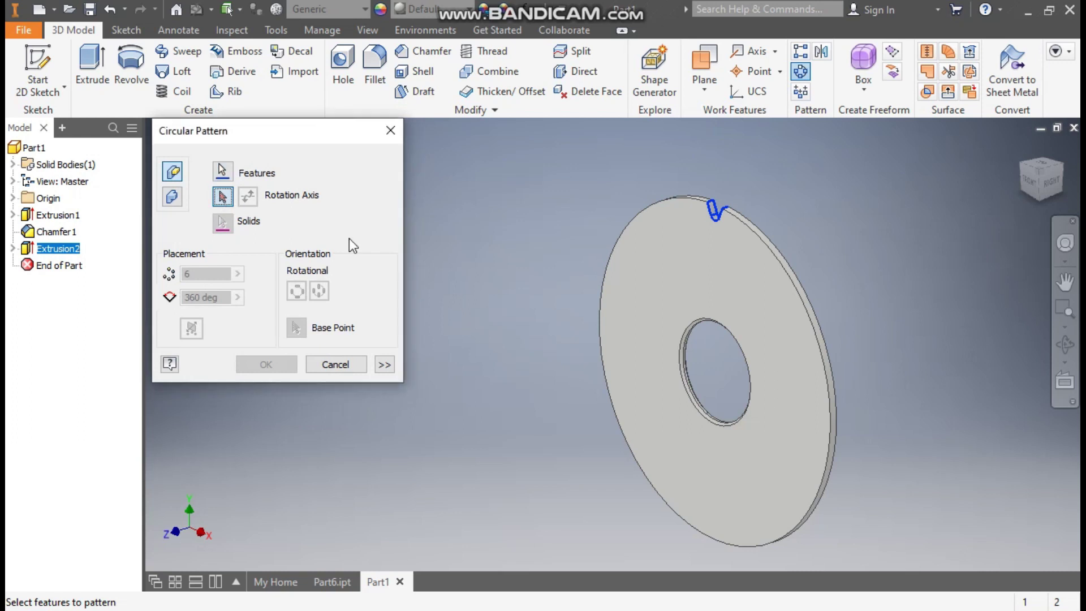
pyautogui.scroll(4, 691, 373)
pyautogui.click(702, 362)
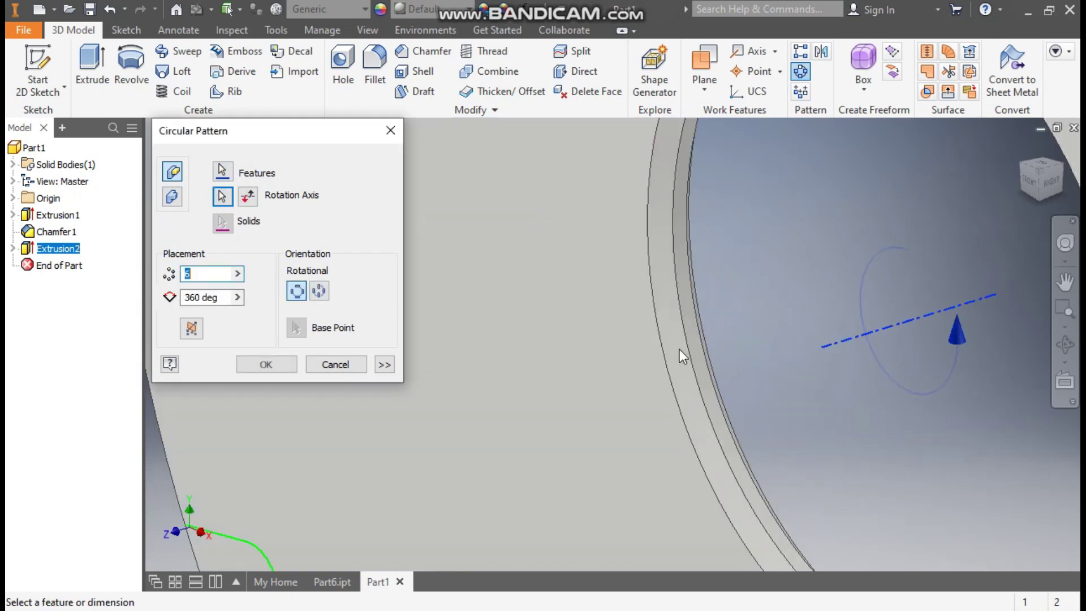
pyautogui.scroll(-4, 680, 350)
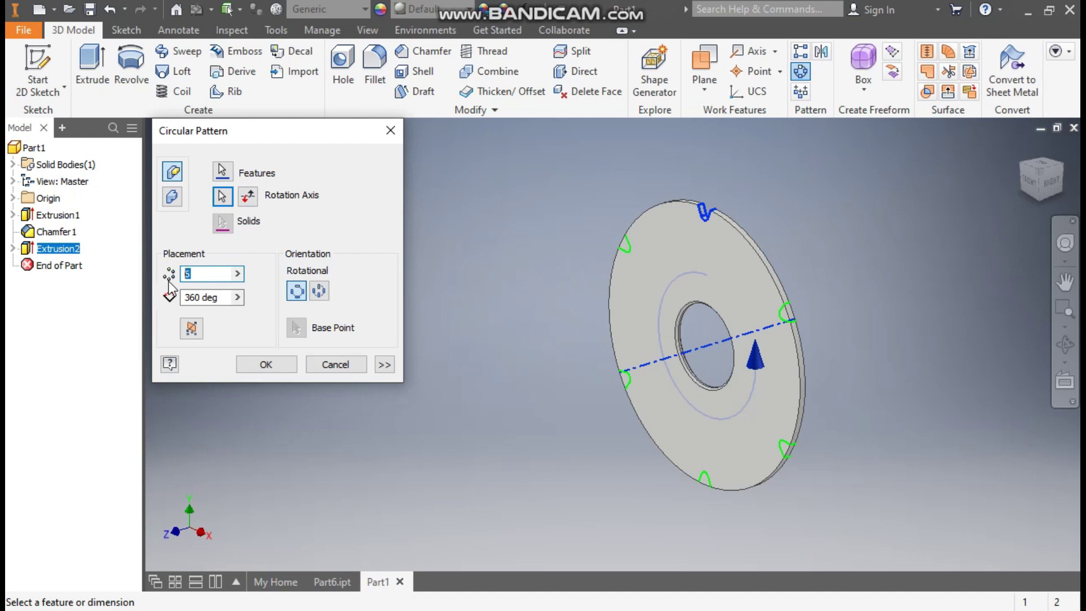
pyautogui.write('42')
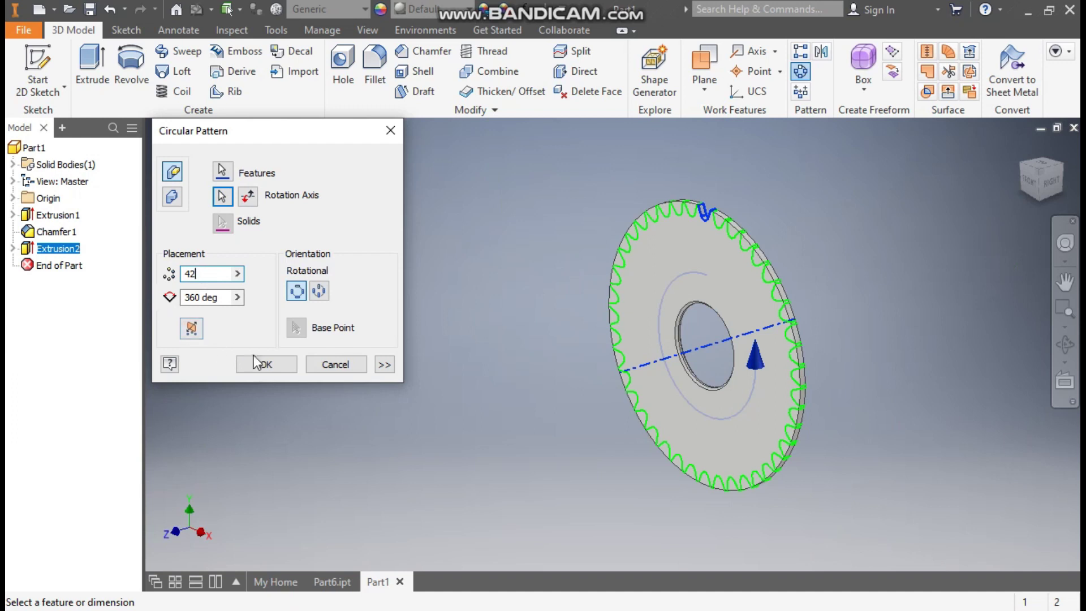
pyautogui.click(255, 362)
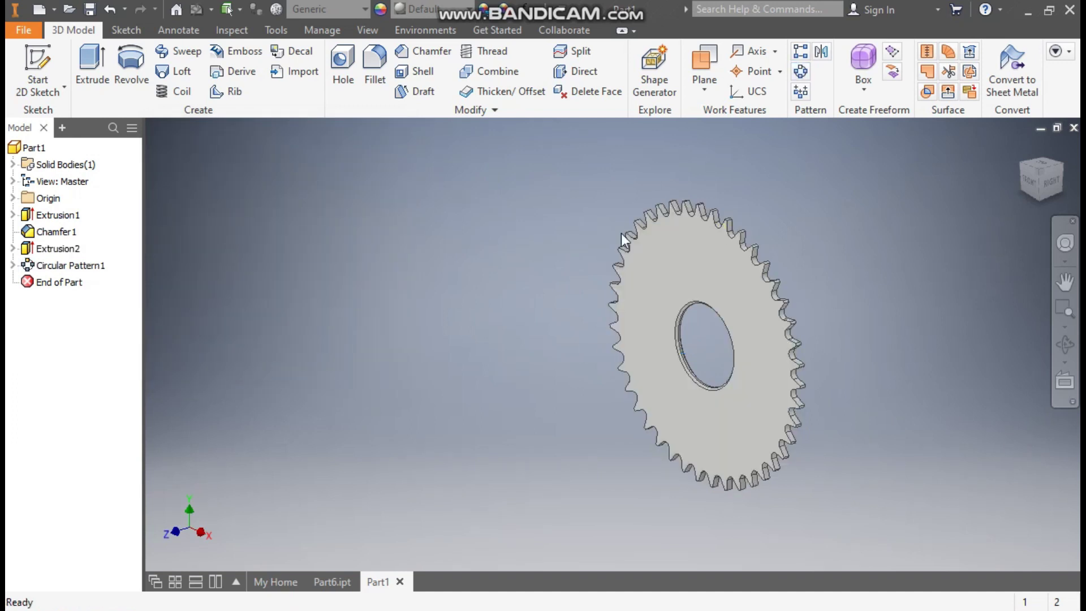
# Check the finished sprocket in Part6.ipt, then start Sketch3 on Part1's gear front face
pyautogui.scroll(4, 733, 192)
pyautogui.scroll(-3, 643, 181)
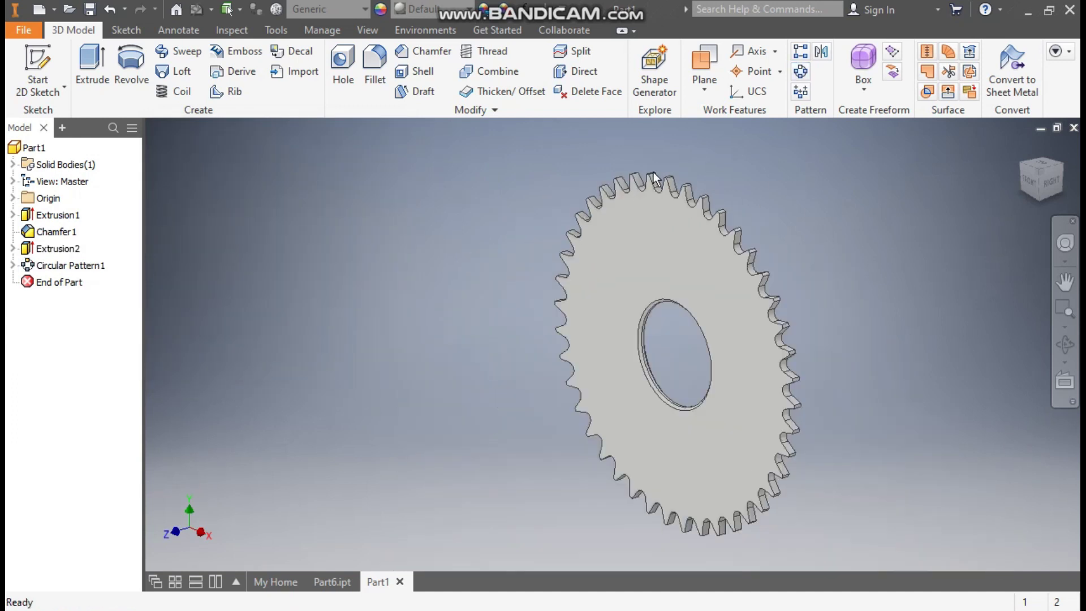
pyautogui.click(341, 581)
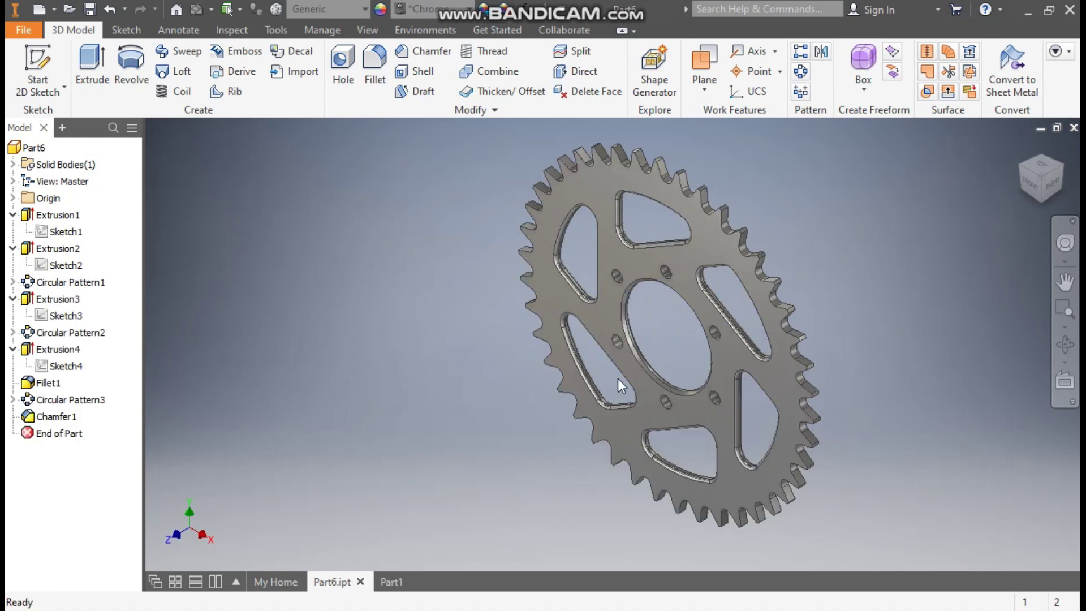
pyautogui.click(390, 582)
pyautogui.click(639, 250)
pyautogui.click(761, 238)
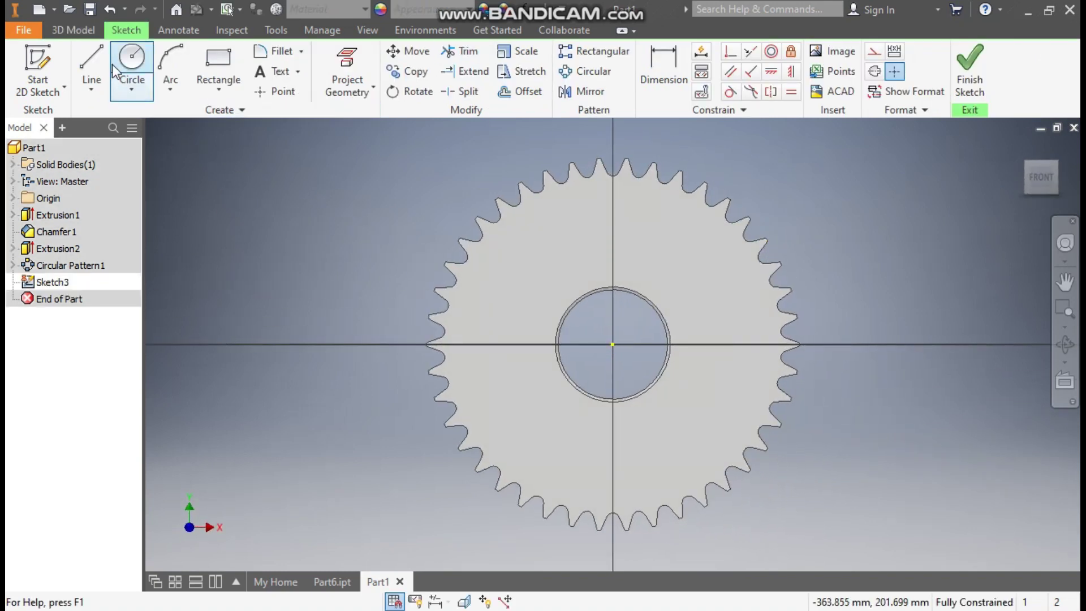
# Draw a vertical line left of the bore joined to a slanted line reaching past the teeth
pyautogui.click(91, 55)
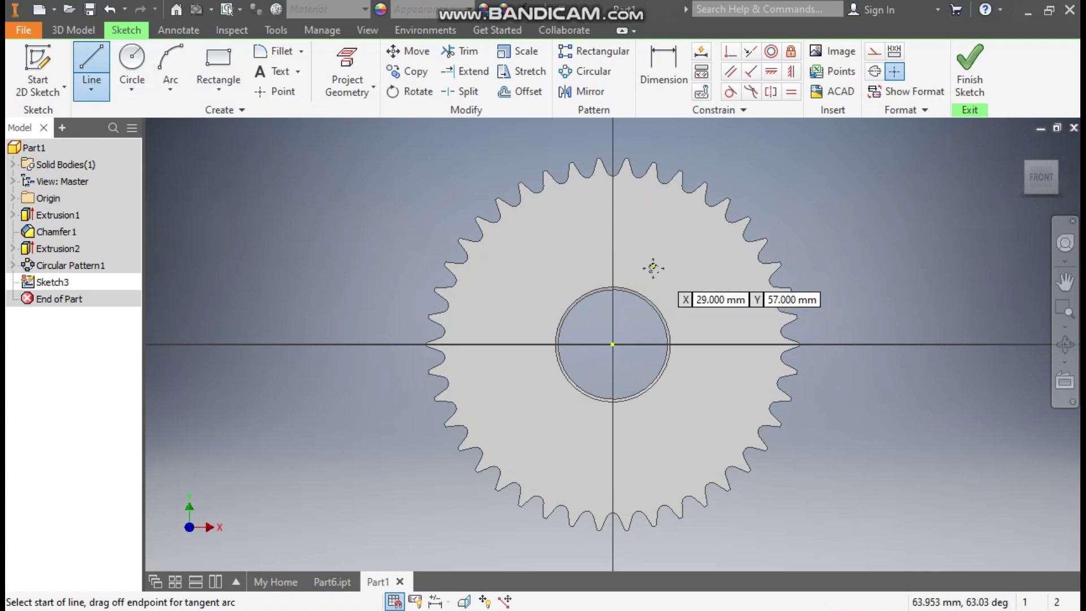
pyautogui.moveTo(653, 268); pyautogui.dragTo(676, 307, button='middle')
pyautogui.click(572, 246)
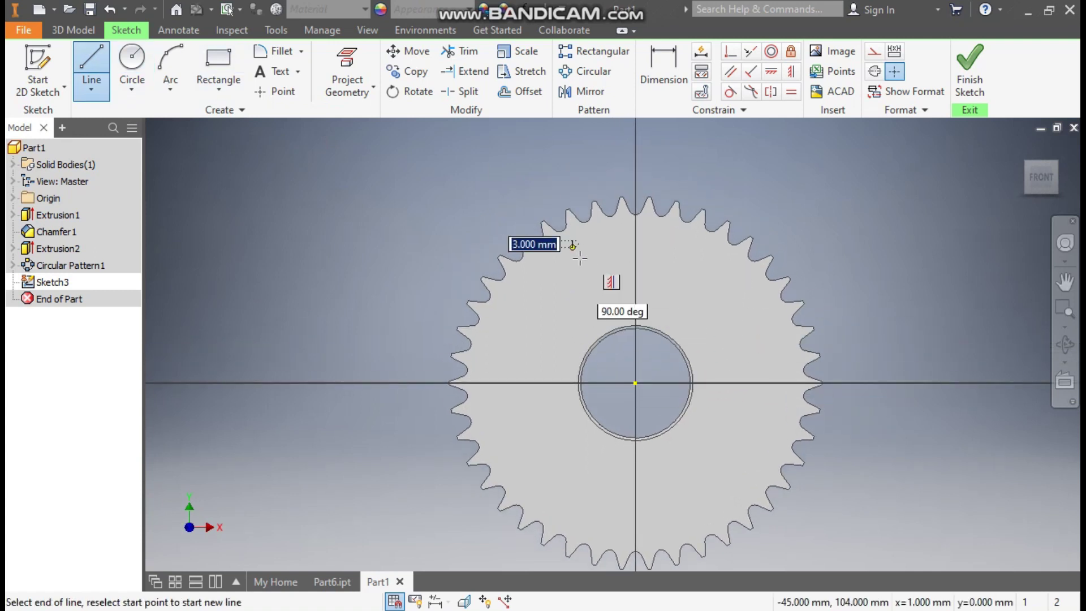
pyautogui.click(572, 327)
pyautogui.click(636, 298)
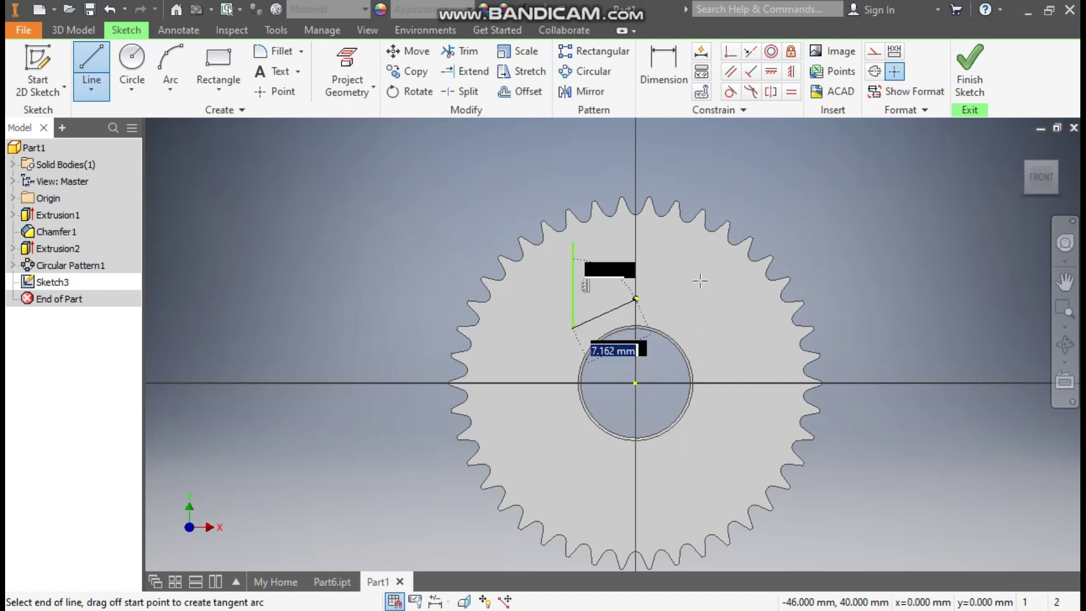
pyautogui.click(817, 219)
pyautogui.press('Escape')
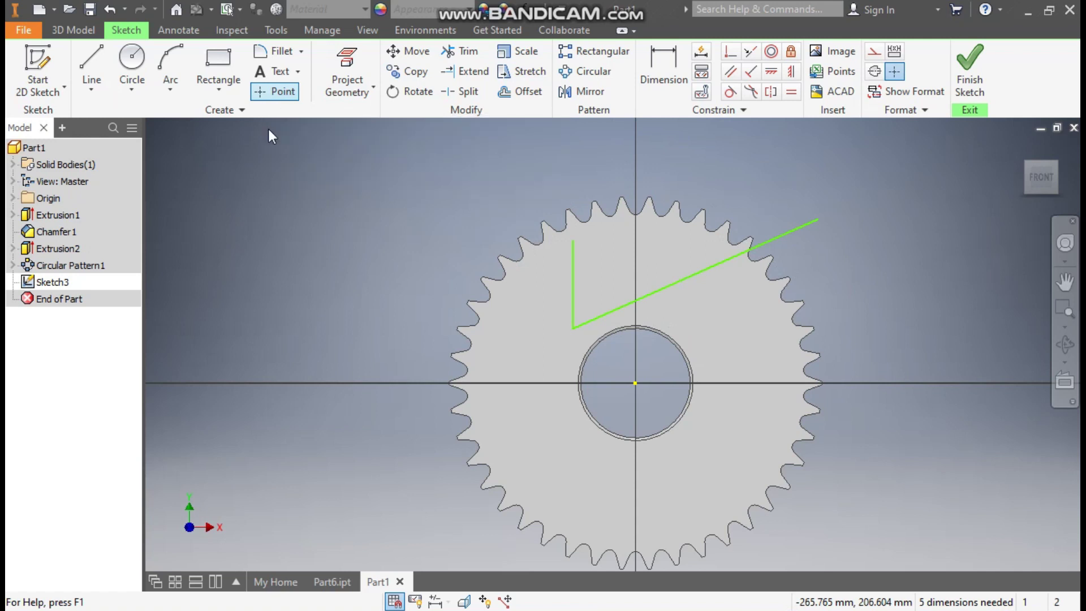
# Draw a 206 mm circle centred on the gear, then begin dimensioning the vertical line
pyautogui.click(134, 59)
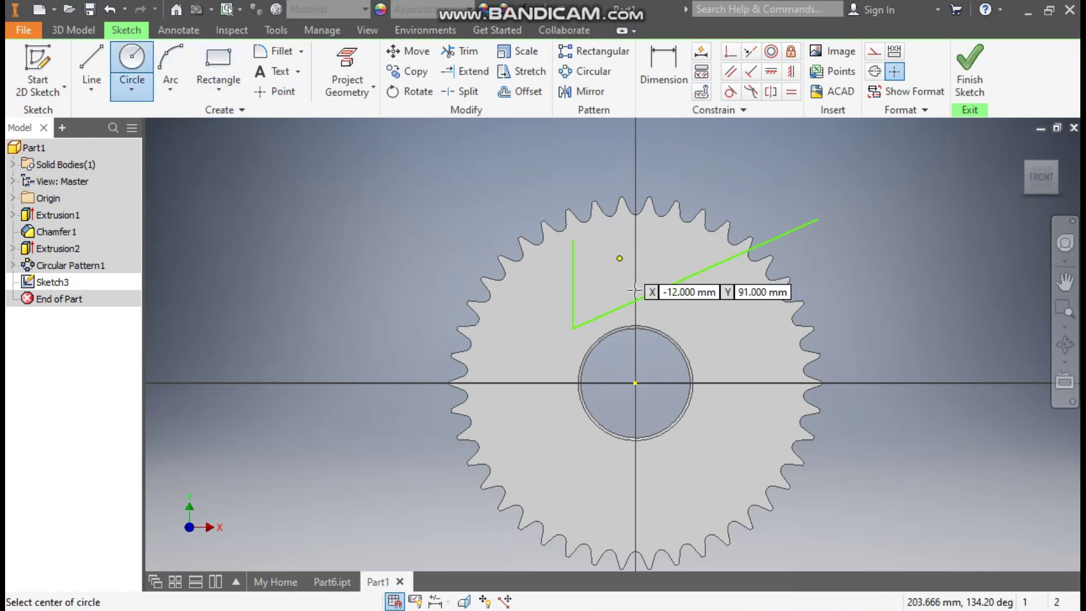
pyautogui.click(635, 383)
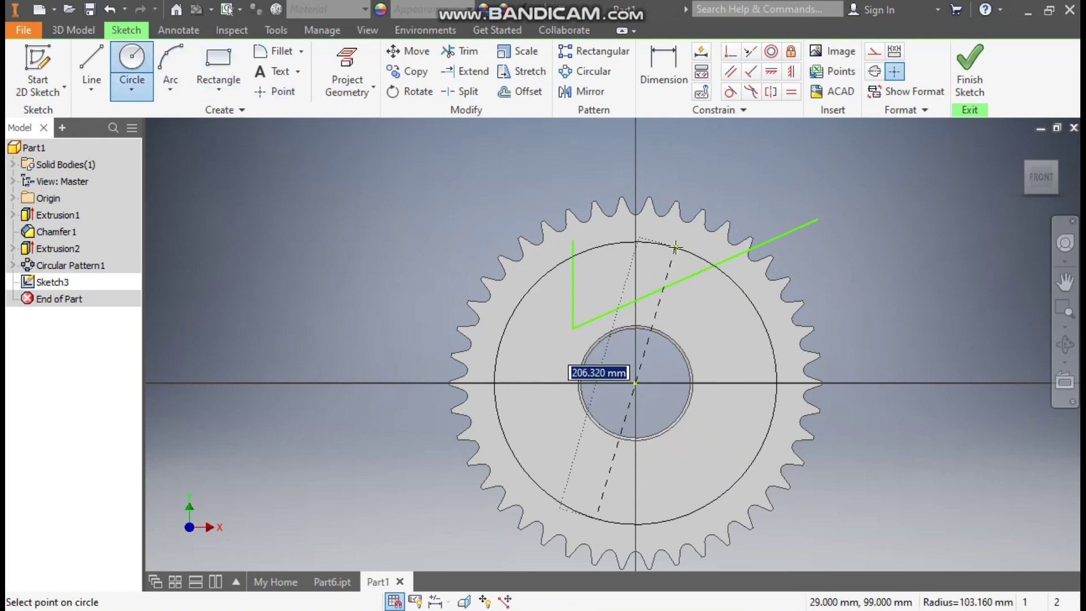
pyautogui.write('206')
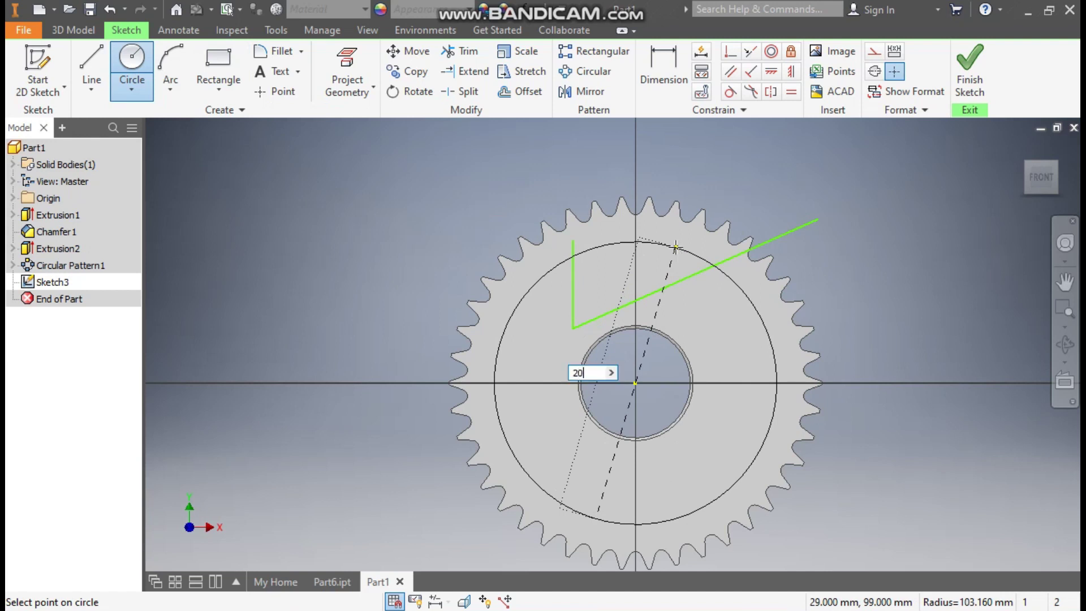
pyautogui.press('Return')
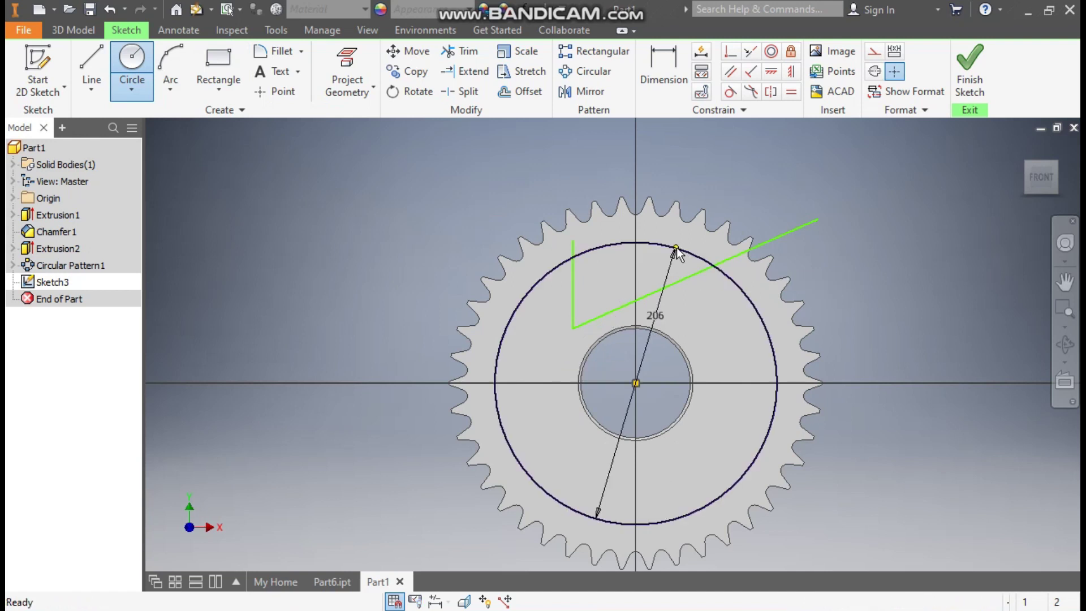
pyautogui.press('Escape')
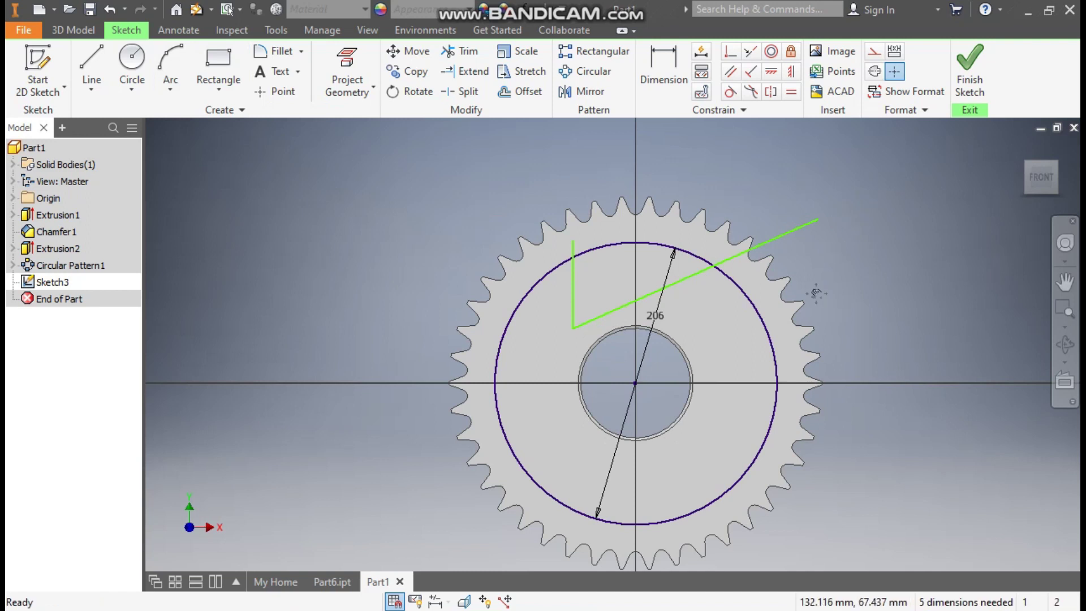
pyautogui.moveTo(817, 291); pyautogui.dragTo(794, 255, button='middle')
pyautogui.press('d')
pyautogui.click(551, 257)
# Place the vertical line 45 mm horizontally and 49 mm vertically from the gear centre
pyautogui.click(611, 348)
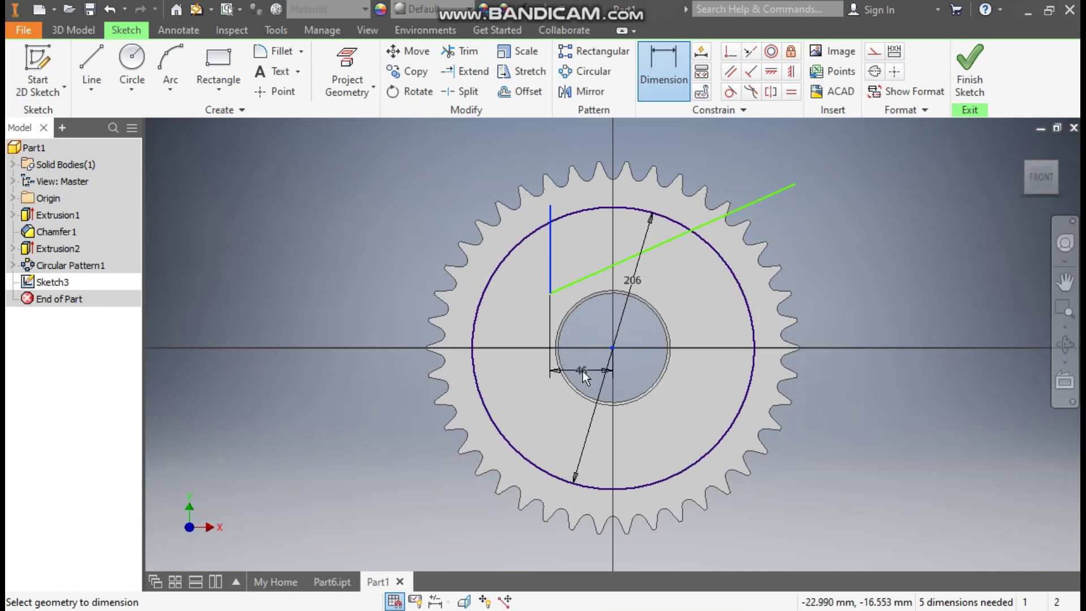
pyautogui.click(583, 371)
pyautogui.write('45')
pyautogui.press('Return')
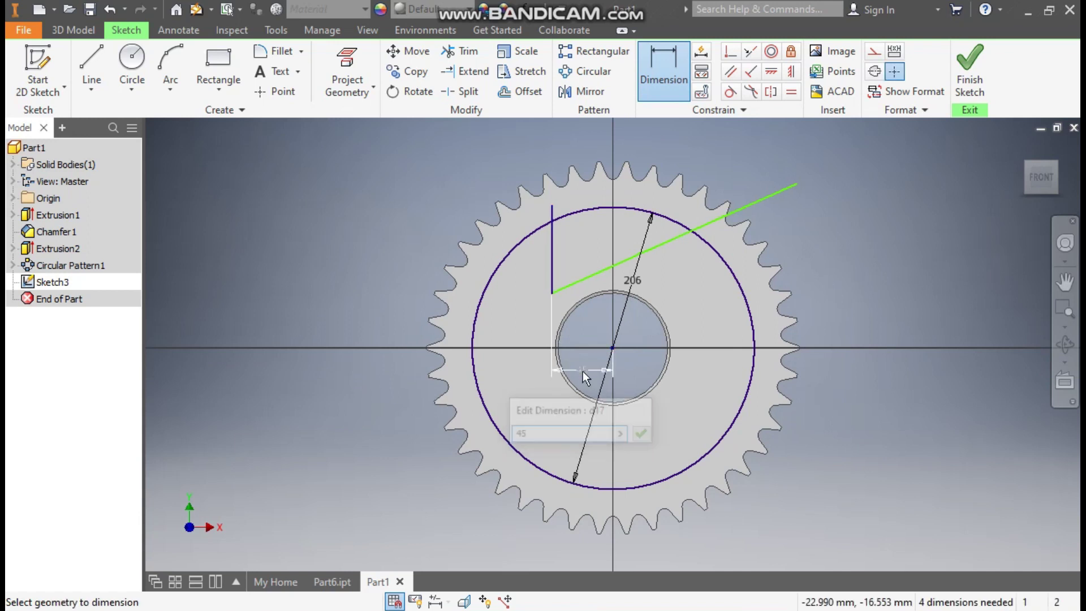
pyautogui.click(551, 293)
pyautogui.click(610, 348)
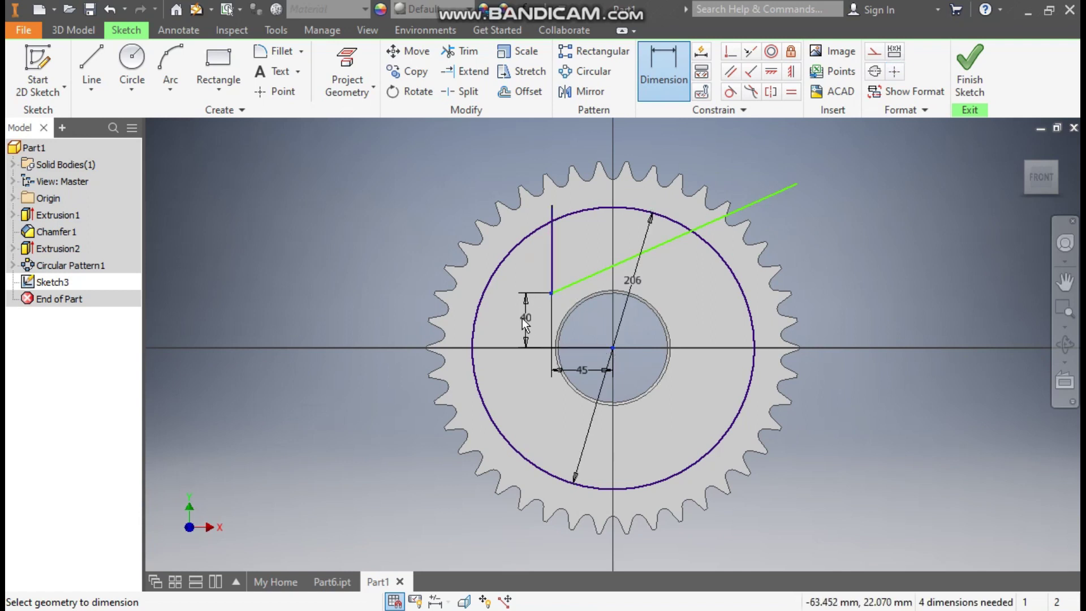
pyautogui.click(521, 318)
pyautogui.write('49')
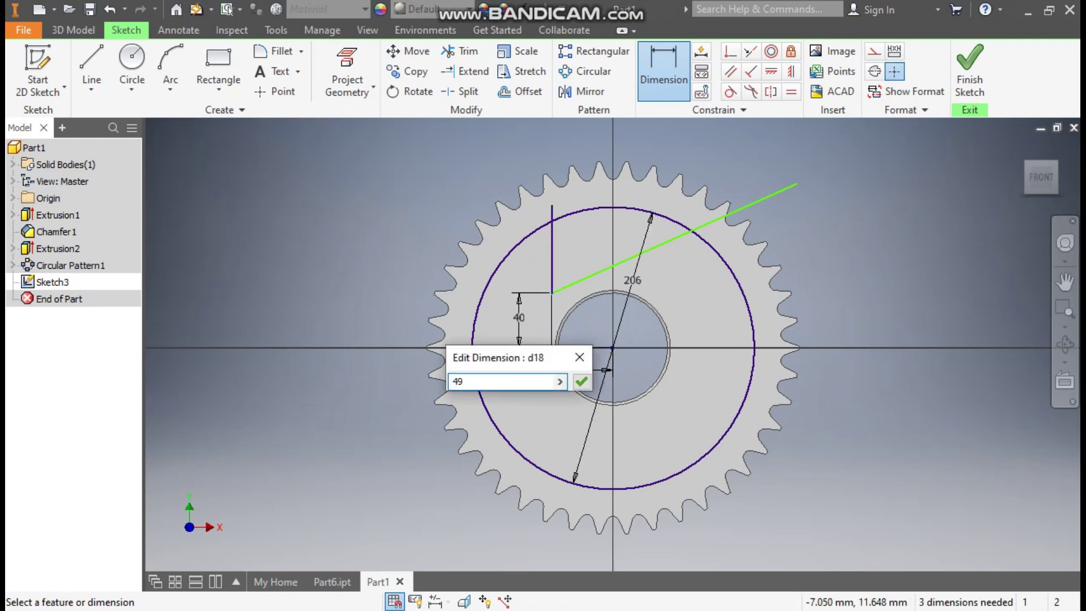
pyautogui.press('Return')
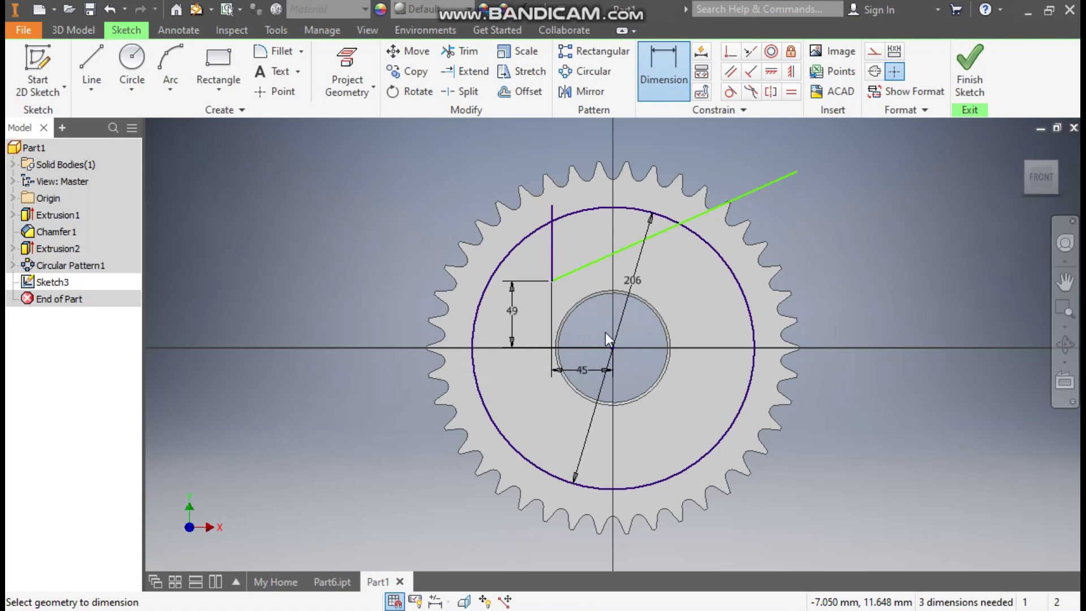
pyautogui.click(674, 249)
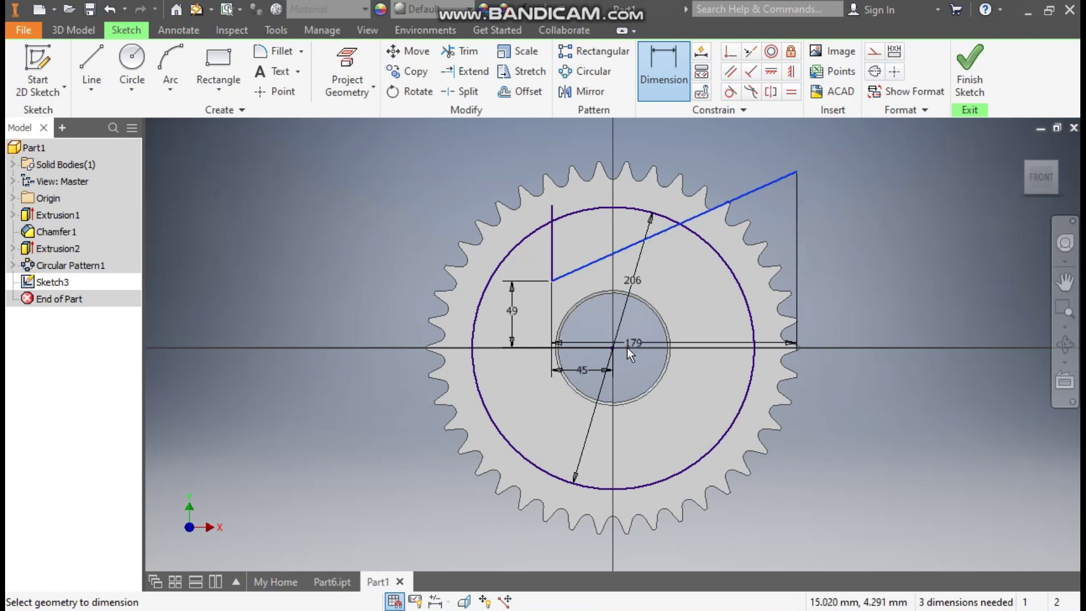
pyautogui.press('Escape')
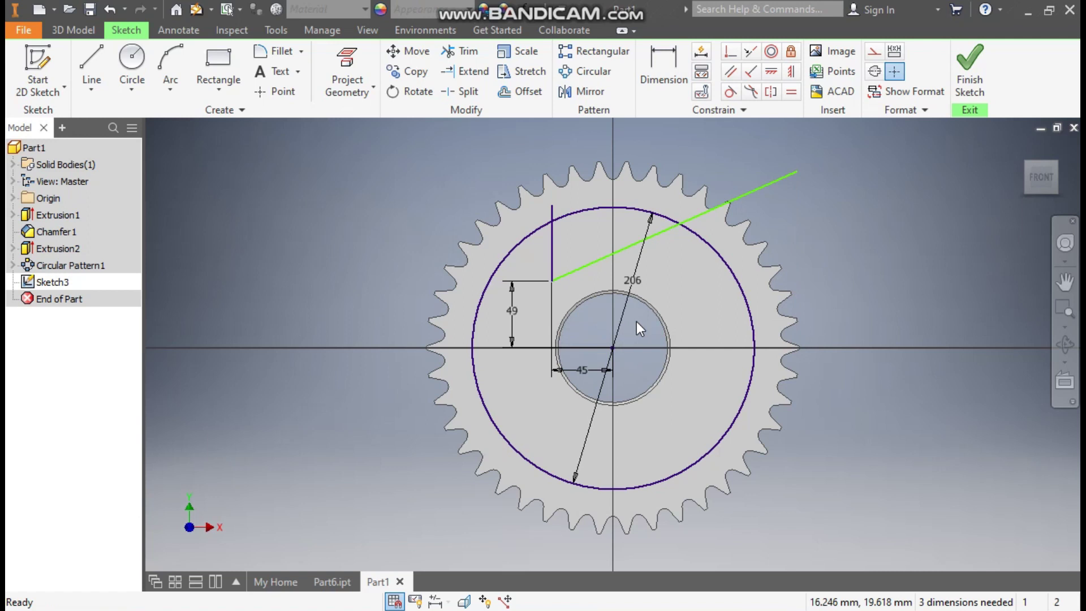
# Draw a horizontal construction line from the gear centre to the 206 mm circle
pyautogui.click(91, 63)
pyautogui.click(612, 347)
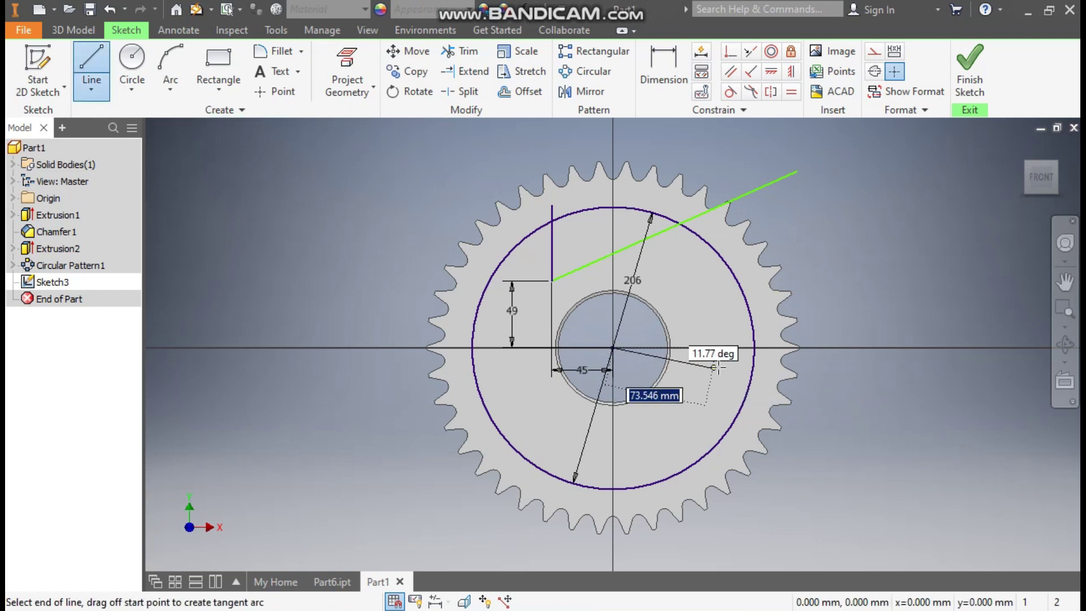
pyautogui.doubleClick(755, 348)
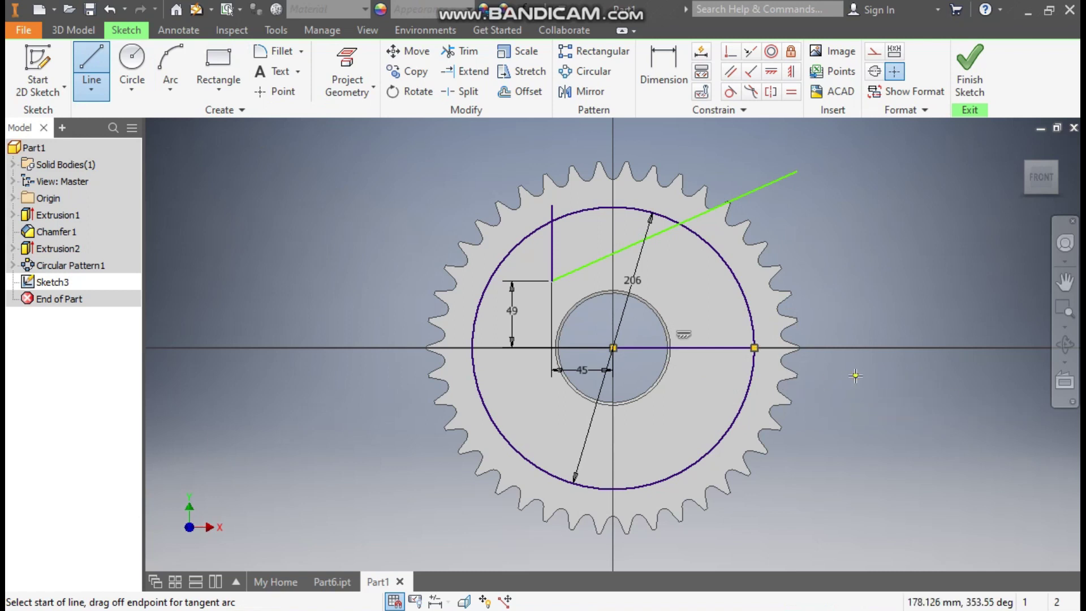
pyautogui.press('Escape')
pyautogui.click(730, 348)
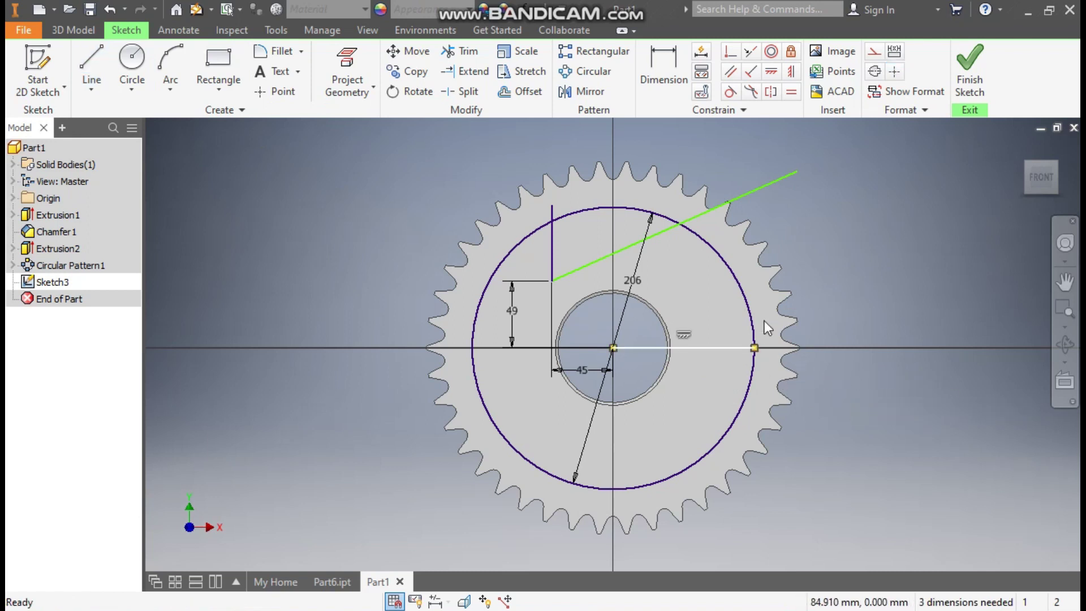
pyautogui.click(894, 71)
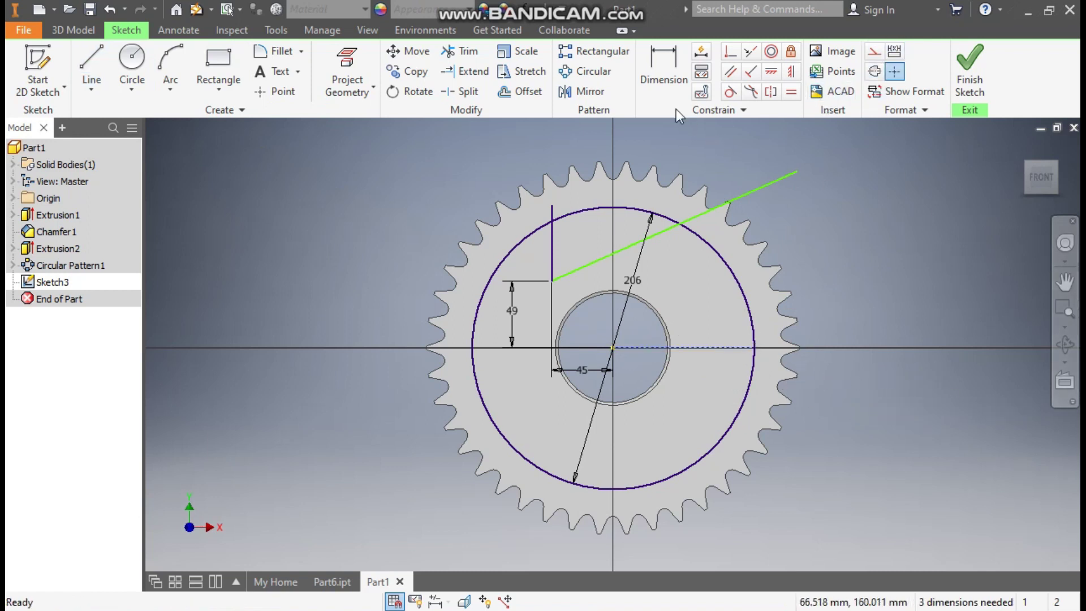
# Dimension the slanted line at 30° to the horizontal construction line
pyautogui.click(663, 73)
pyautogui.click(655, 238)
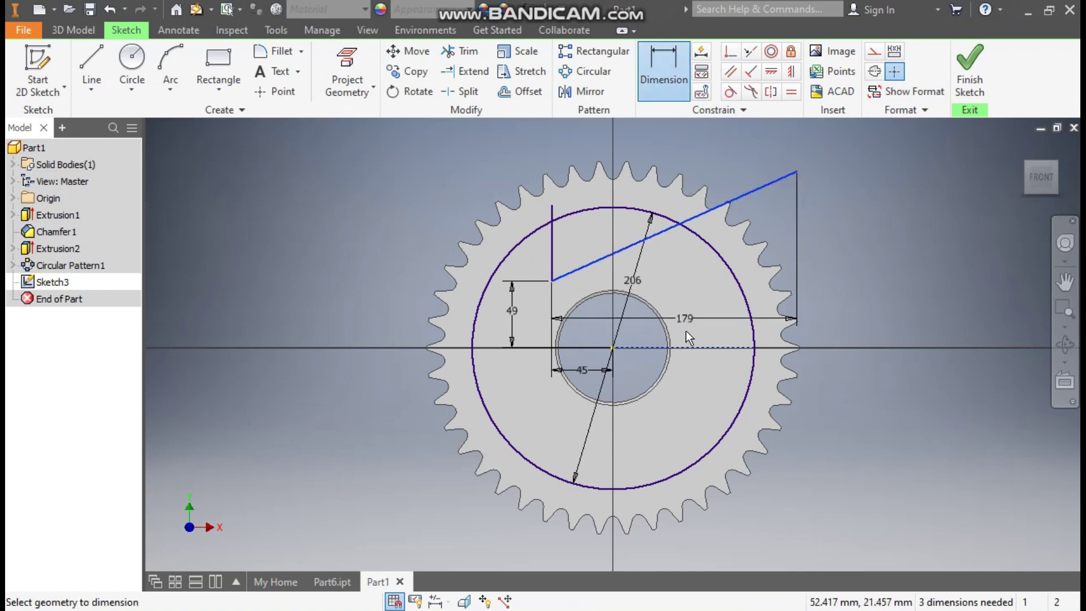
pyautogui.click(685, 348)
pyautogui.click(728, 300)
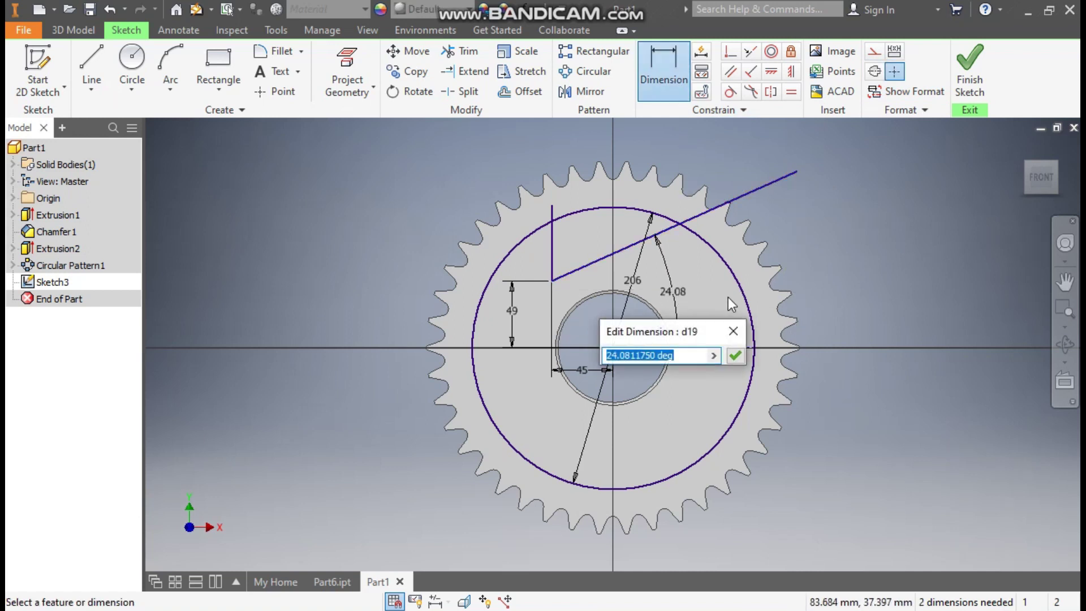
pyautogui.write('30')
pyautogui.press('Return')
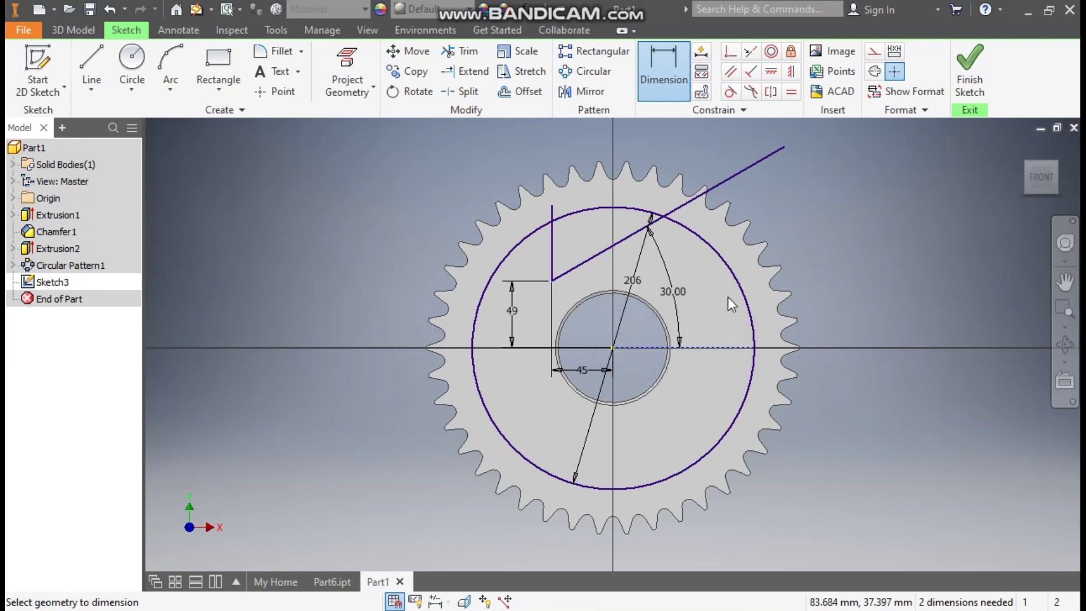
pyautogui.press('Escape')
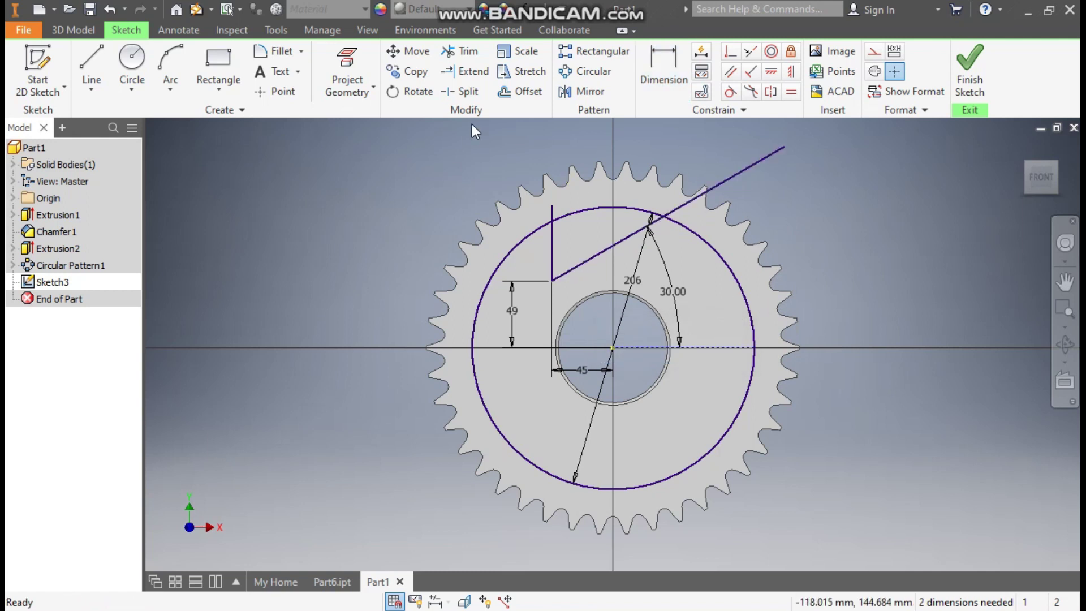
# Trim the slanted line, vertical line and circle arcs down to a closed triangular outline
pyautogui.click(461, 51)
pyautogui.moveTo(745, 174)
pyautogui.mouseDown()
pyautogui.moveTo(704, 165)
pyautogui.moveTo(733, 196)
pyautogui.mouseUp()
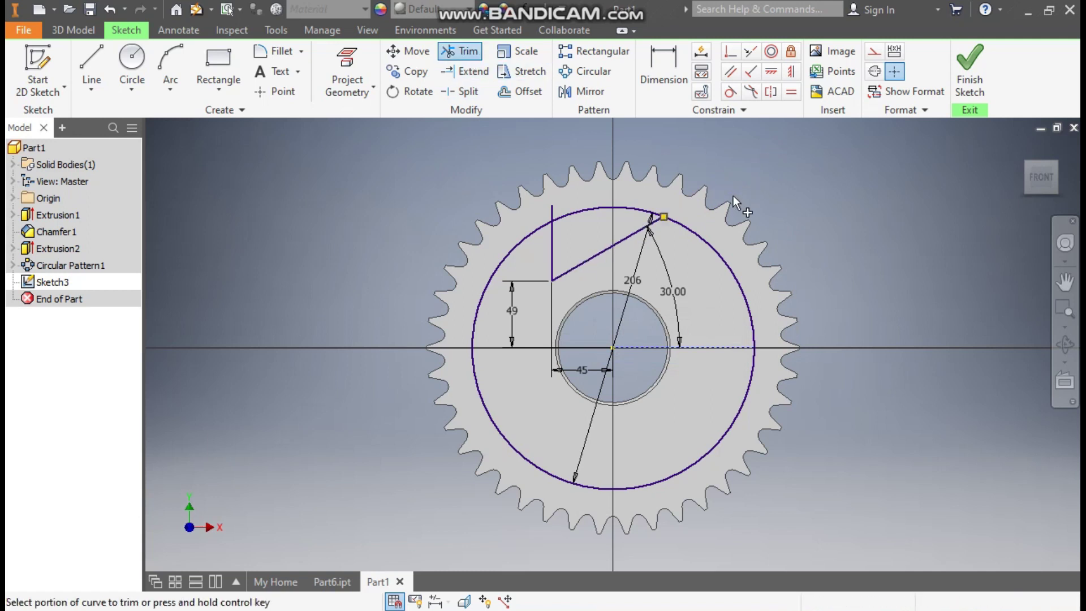
pyautogui.scroll(5, 566, 201)
pyautogui.moveTo(564, 211)
pyautogui.mouseDown()
pyautogui.moveTo(435, 234)
pyautogui.moveTo(444, 312)
pyautogui.mouseUp()
pyautogui.scroll(-2, 434, 235)
pyautogui.click(883, 310)
pyautogui.scroll(-3, 734, 223)
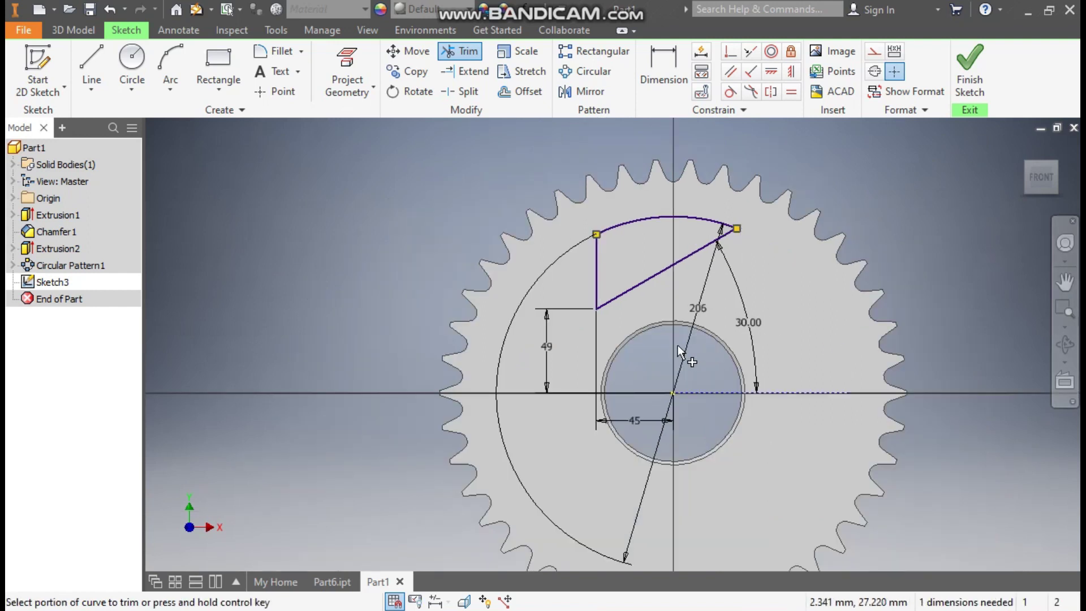
pyautogui.press('Escape')
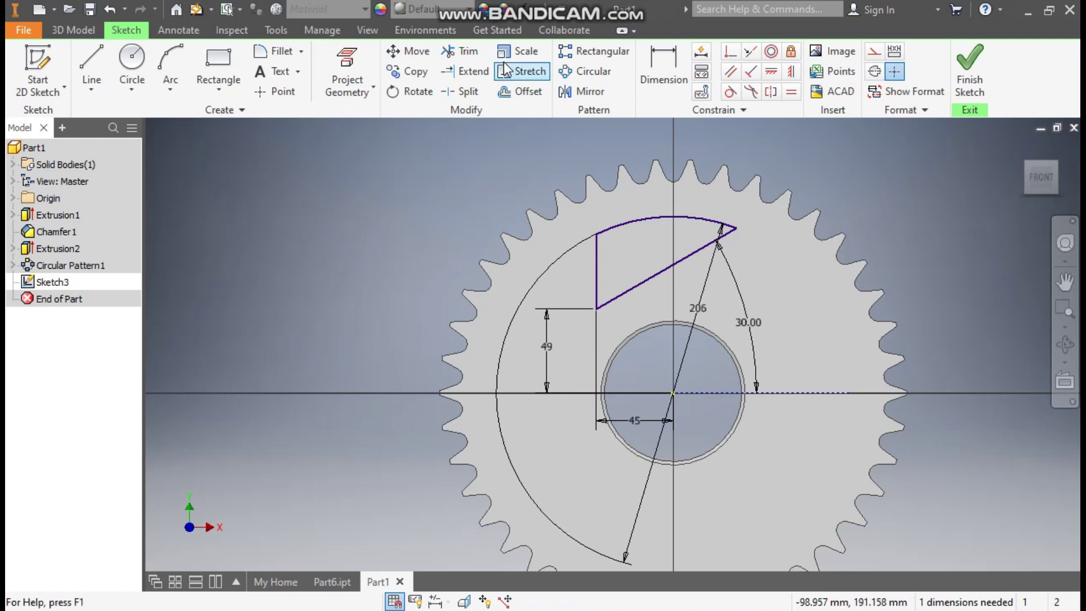
# Round all three triangle corners with 9.5 mm sketch fillets
pyautogui.click(277, 52)
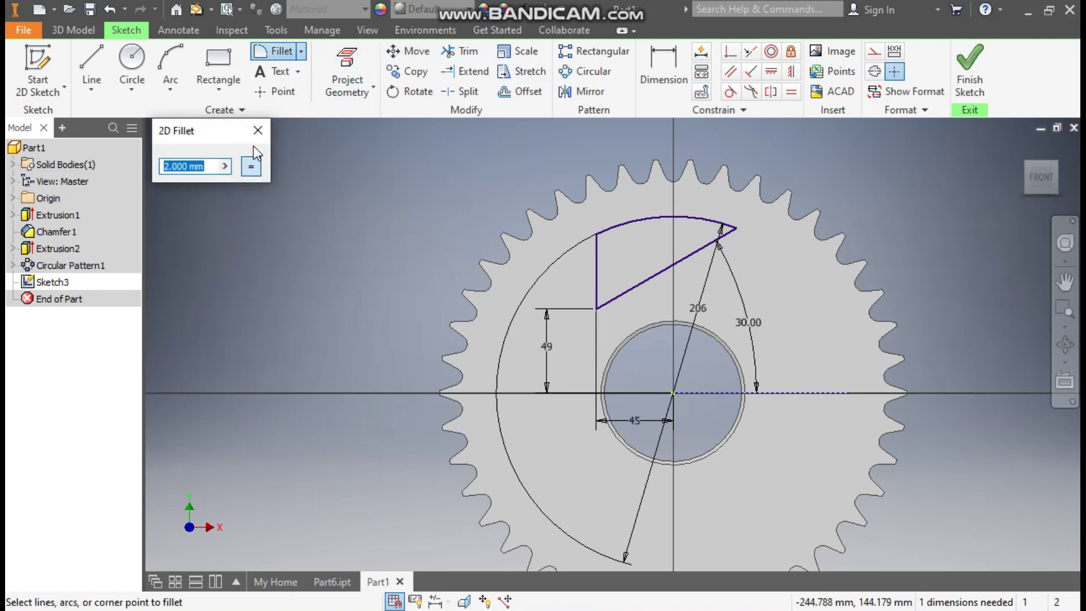
pyautogui.write('9.')
pyautogui.click(620, 225)
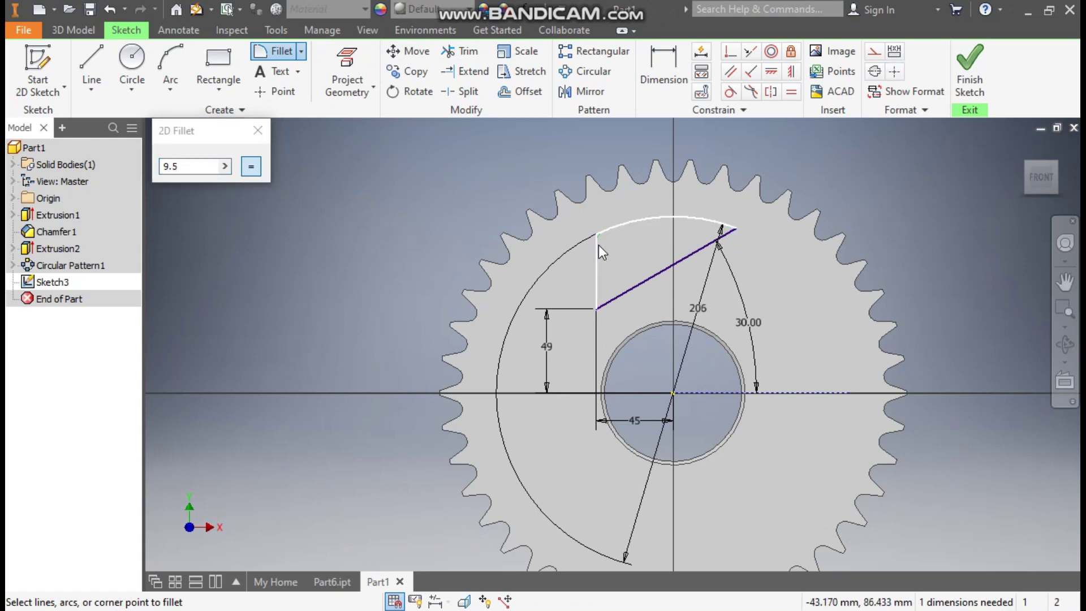
pyautogui.click(597, 246)
pyautogui.click(621, 294)
pyautogui.click(597, 280)
pyautogui.click(705, 224)
pyautogui.click(714, 244)
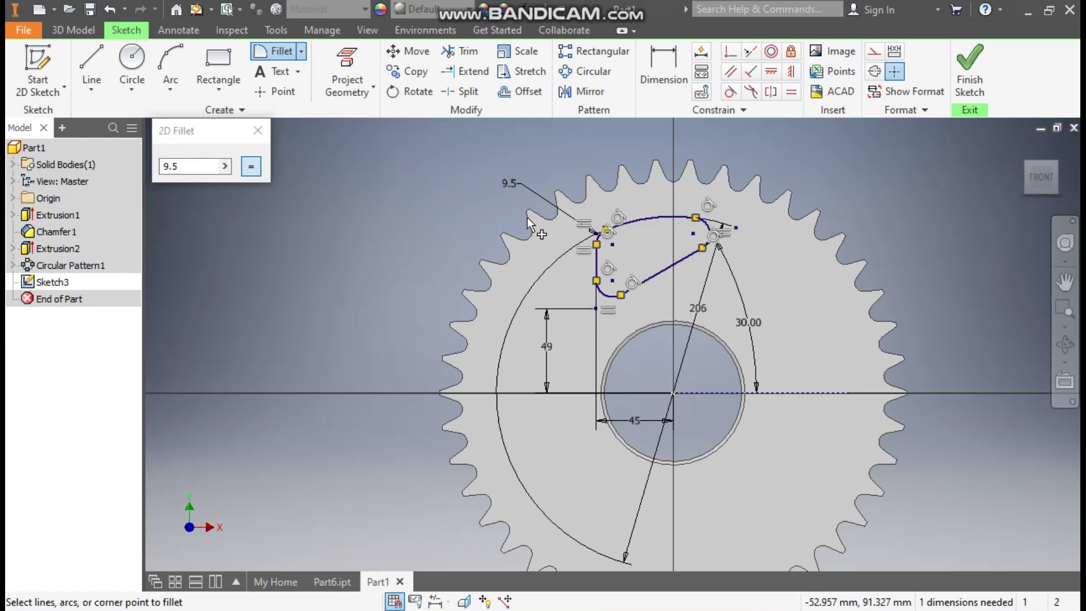
pyautogui.click(258, 130)
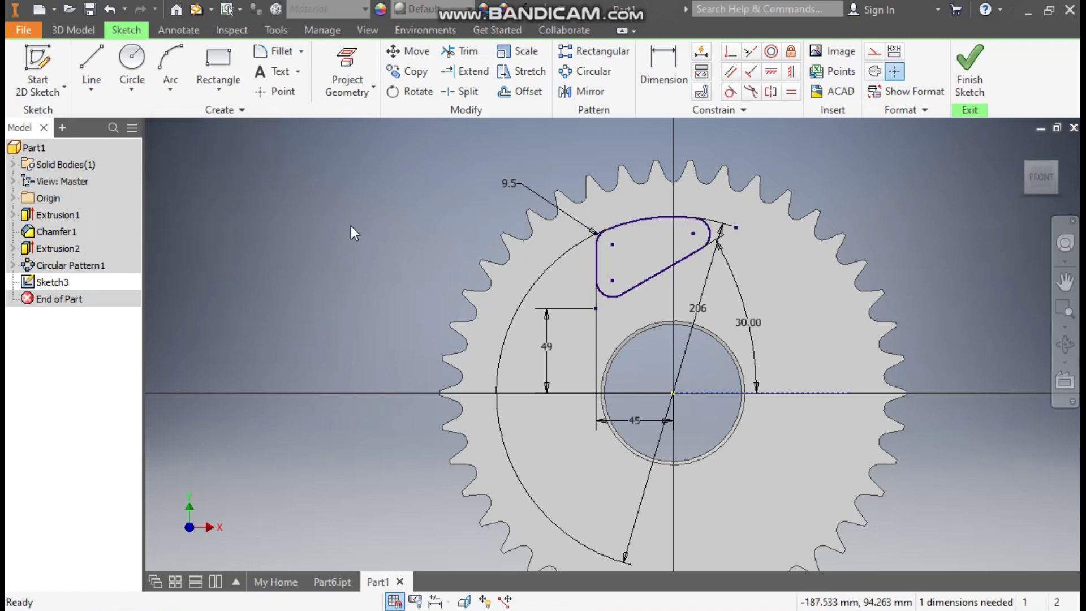
pyautogui.scroll(-3, 583, 282)
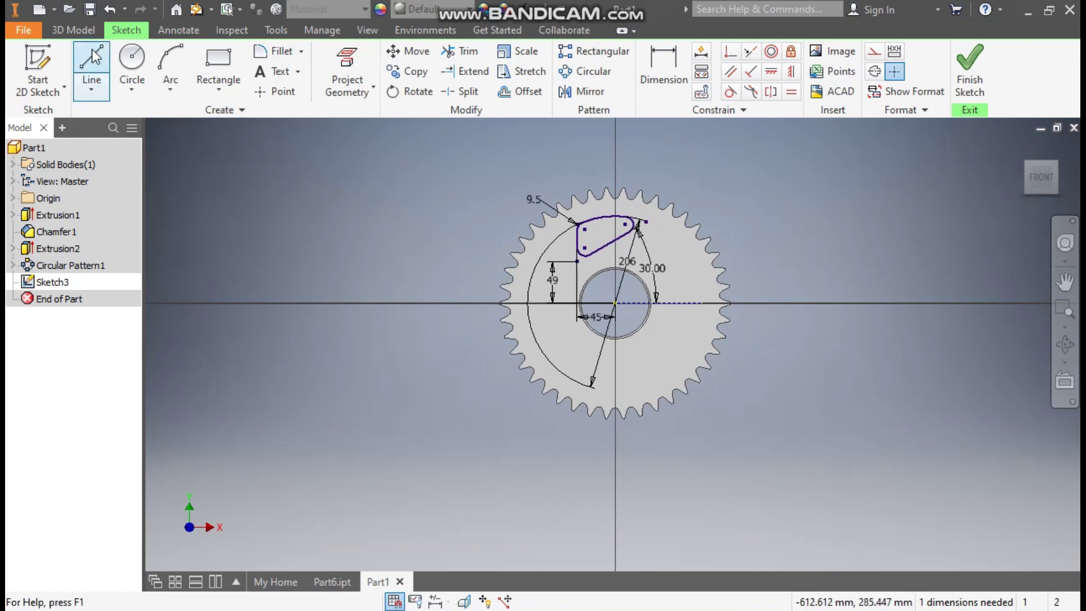
# Extrude-cut the rounded triangular window 6 mm into the sprocket with flipped direction
pyautogui.click(81, 32)
pyautogui.click(89, 64)
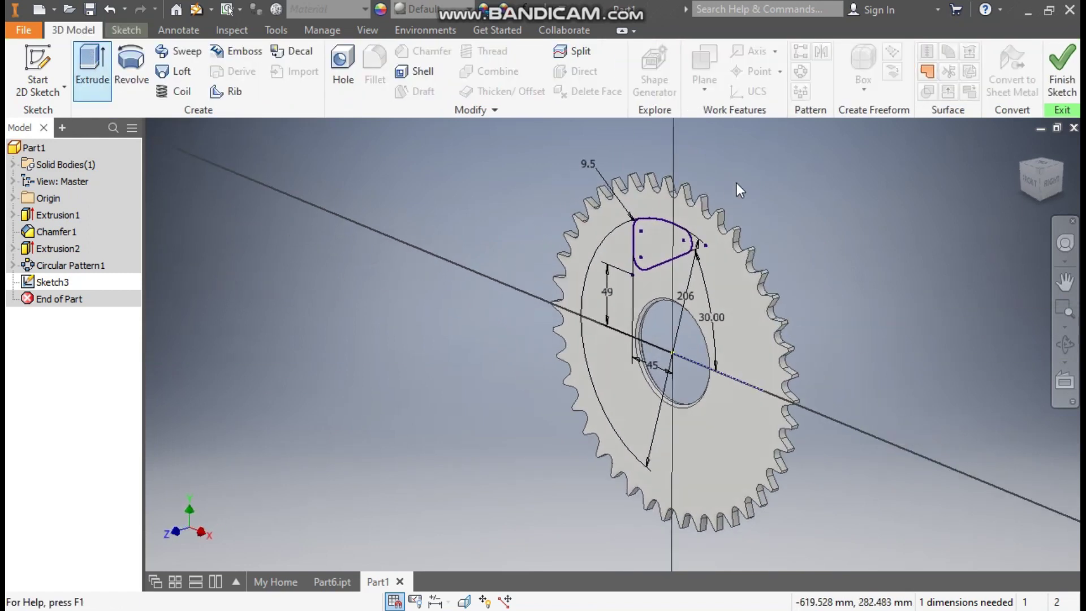
pyautogui.click(296, 236)
pyautogui.click(228, 207)
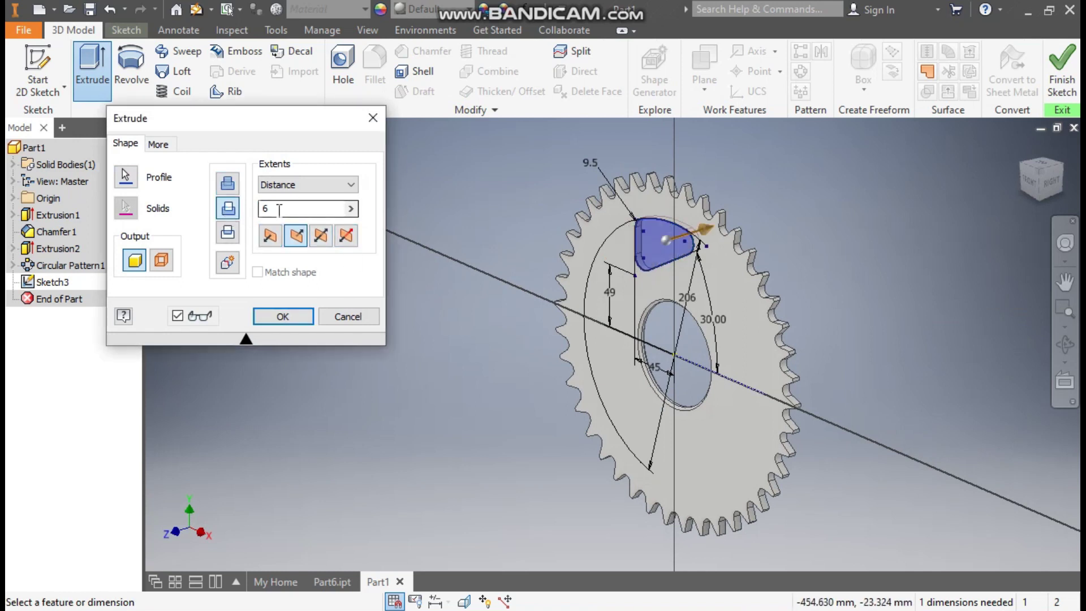
pyautogui.click(283, 317)
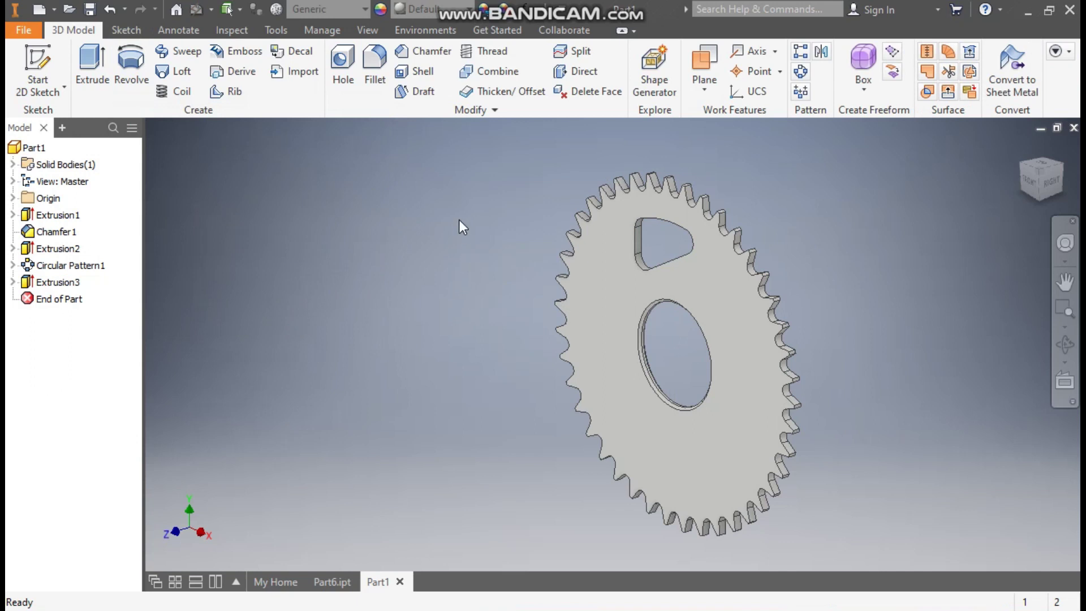
# Fillet the window's front and back edge loops with a 2 mm radius
pyautogui.click(379, 63)
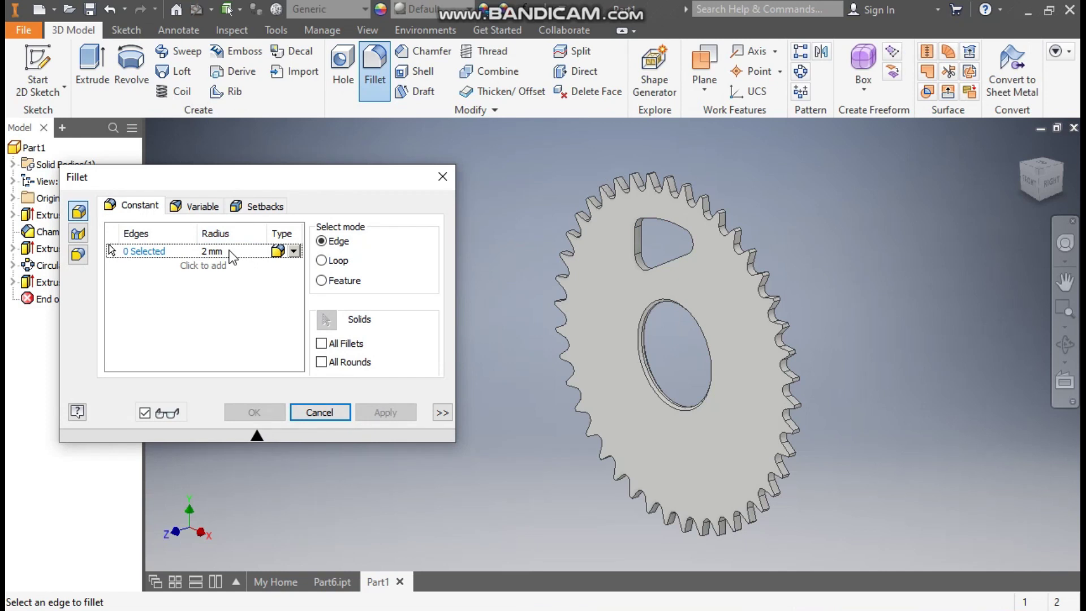
pyautogui.click(667, 221)
pyautogui.scroll(3, 651, 249)
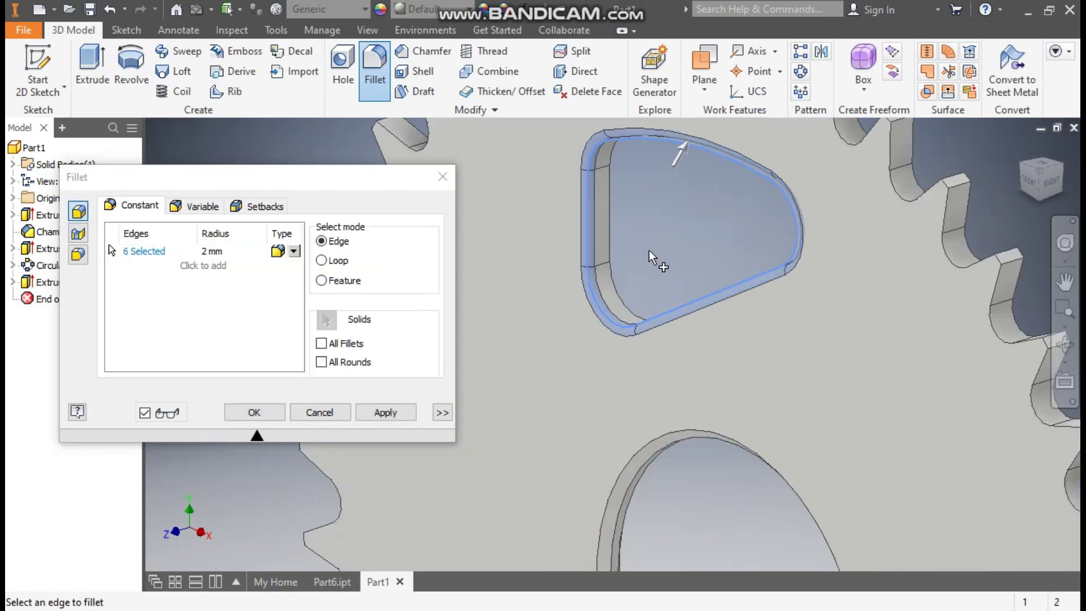
pyautogui.click(616, 278)
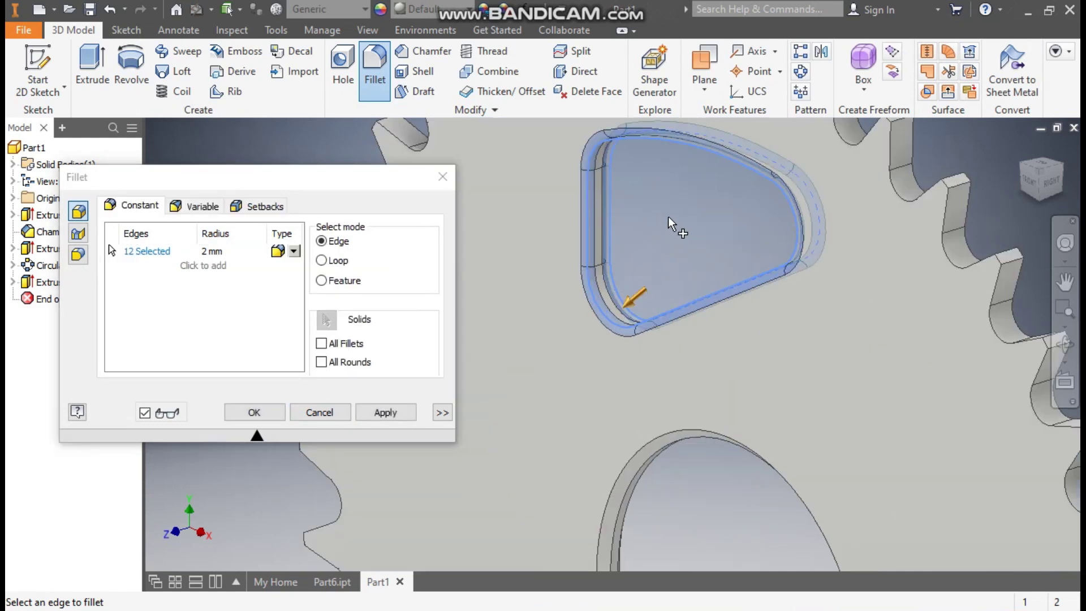
pyautogui.scroll(-5, 669, 221)
pyautogui.click(254, 412)
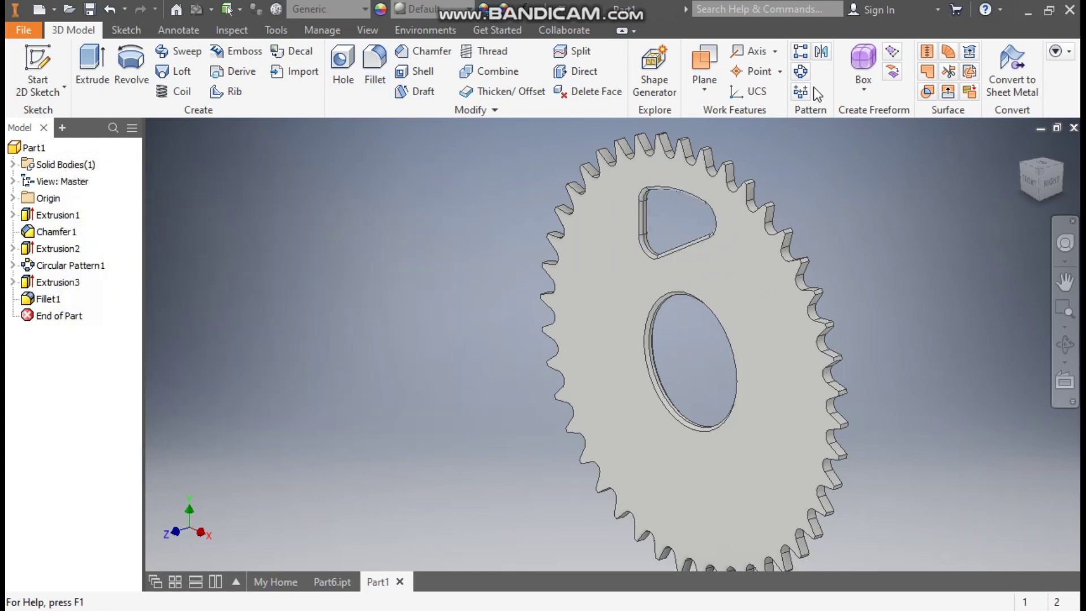
# Circular-pattern Extrusion3 and Fillet1 six times over 360° around the bore edge
pyautogui.click(801, 74)
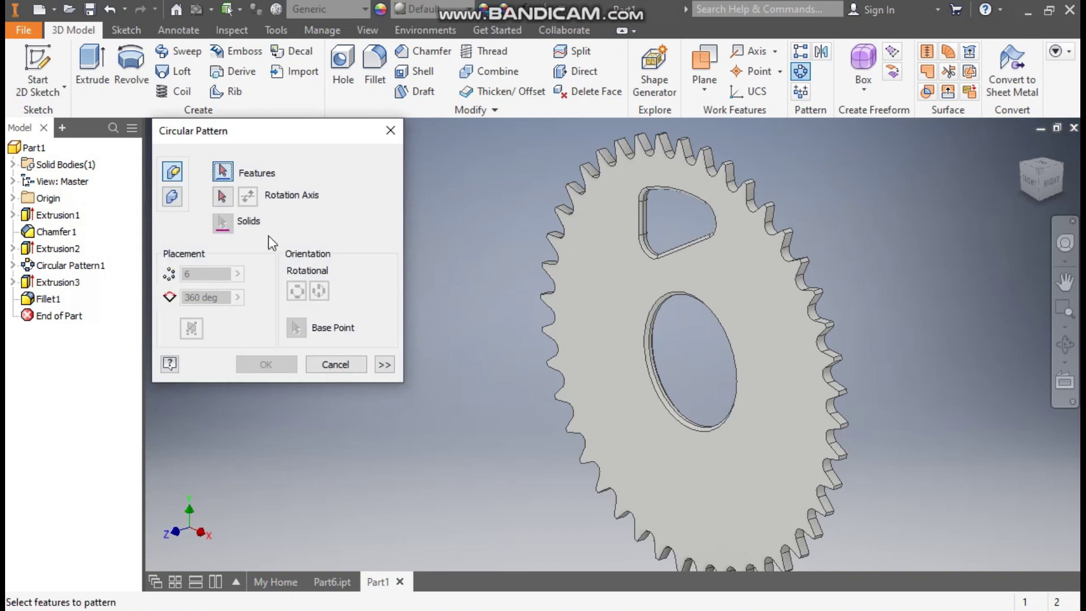
pyautogui.click(59, 282)
pyautogui.click(55, 300)
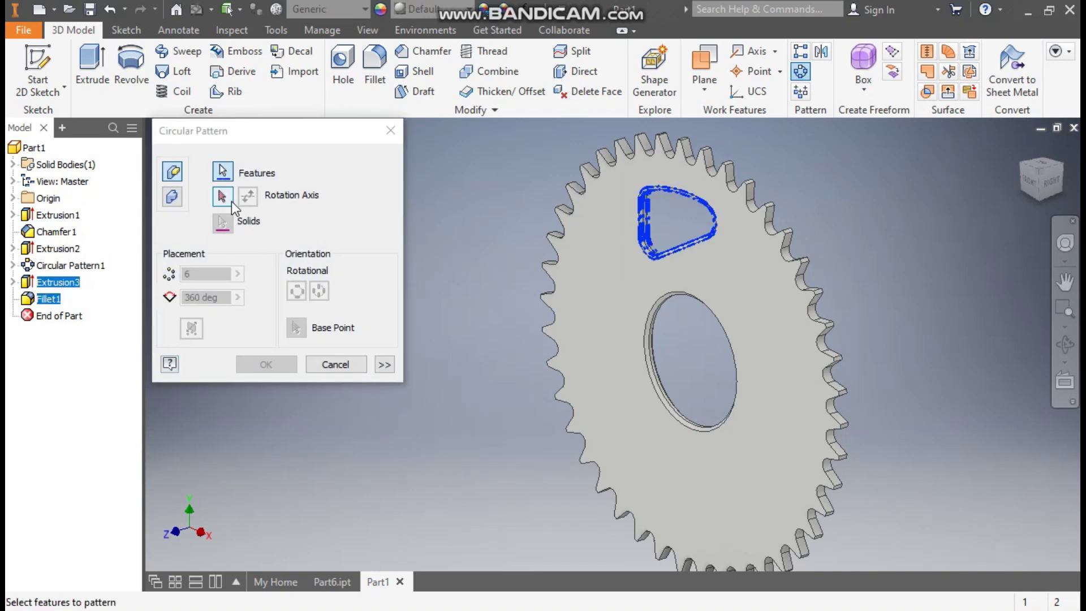
pyautogui.click(230, 199)
pyautogui.scroll(5, 669, 390)
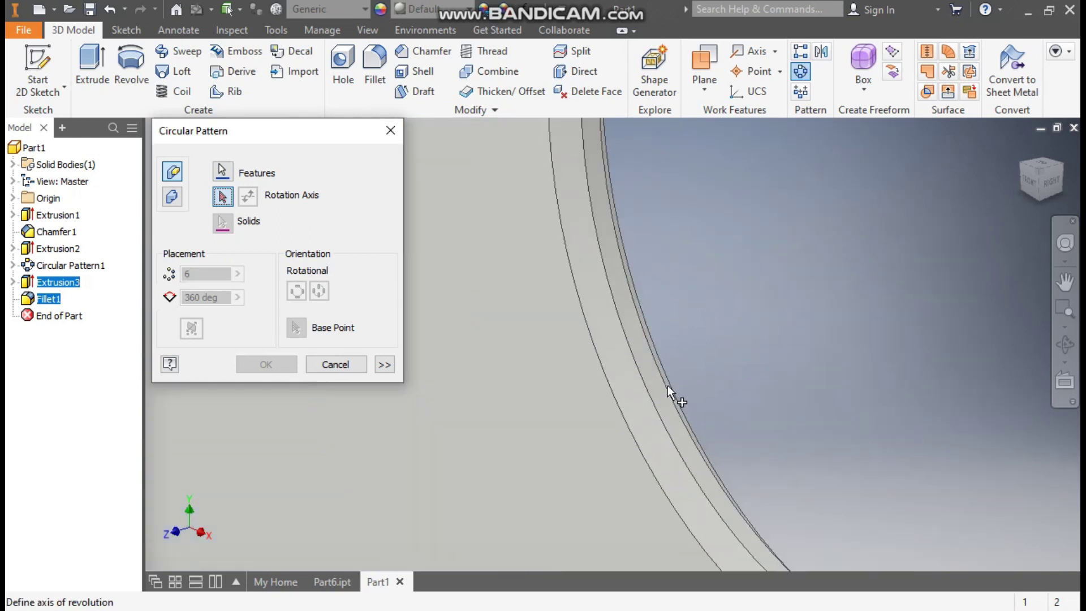
pyautogui.click(668, 388)
pyautogui.scroll(-5, 673, 314)
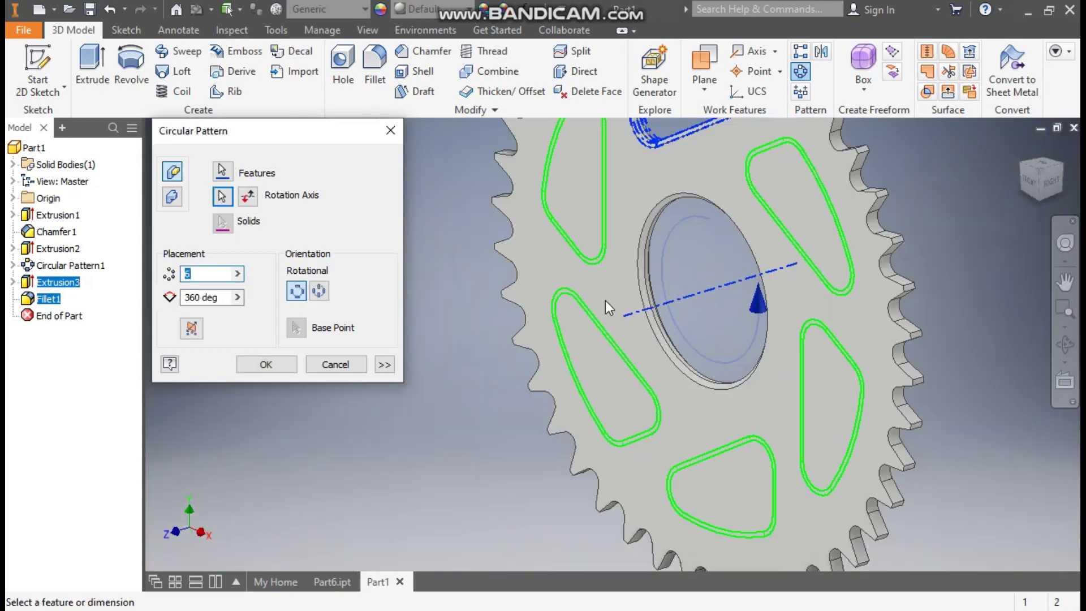
pyautogui.moveTo(605, 300); pyautogui.dragTo(549, 334, button='middle')
pyautogui.click(204, 273)
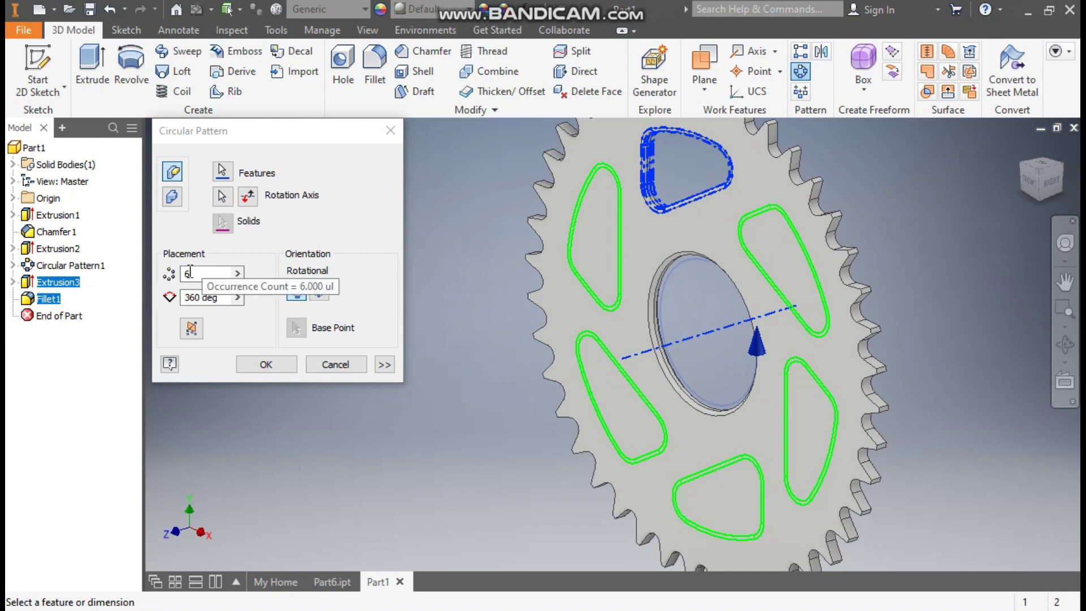
pyautogui.click(277, 364)
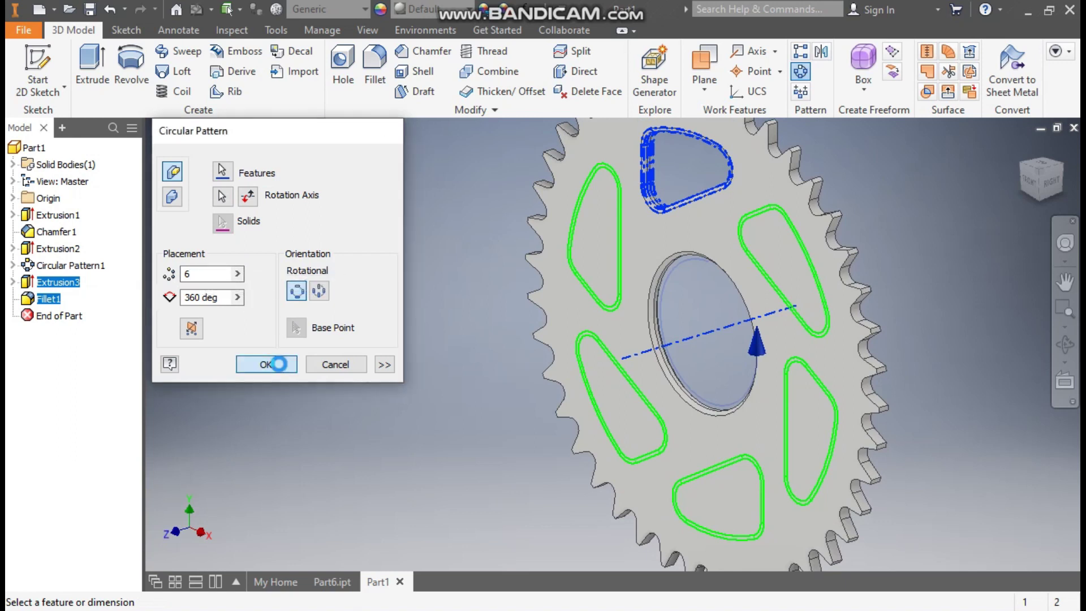
pyautogui.scroll(-2, 368, 308)
pyautogui.press('F2')
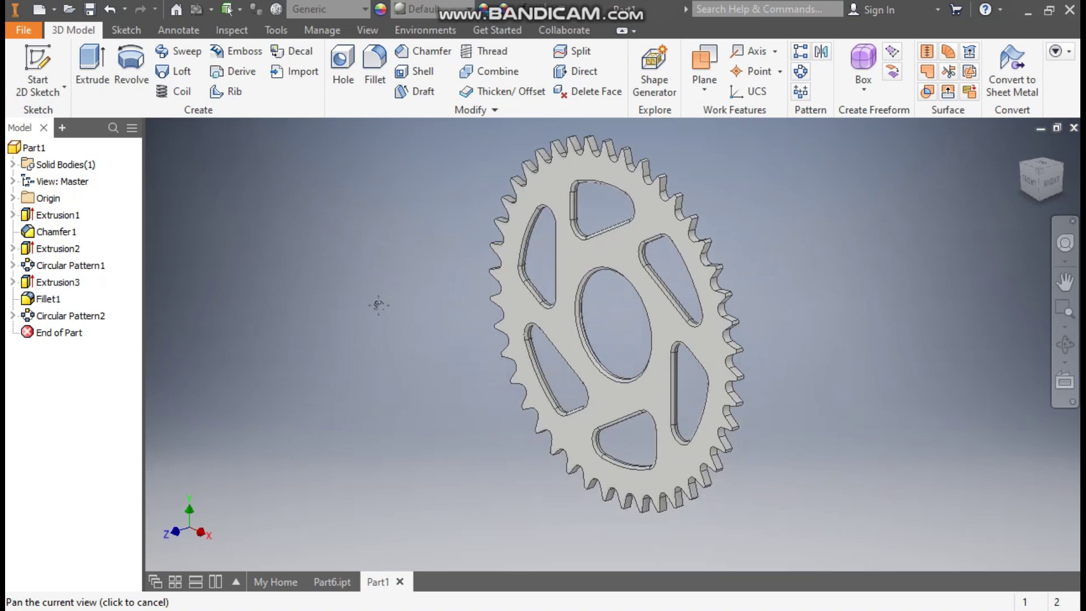
pyautogui.press('Escape')
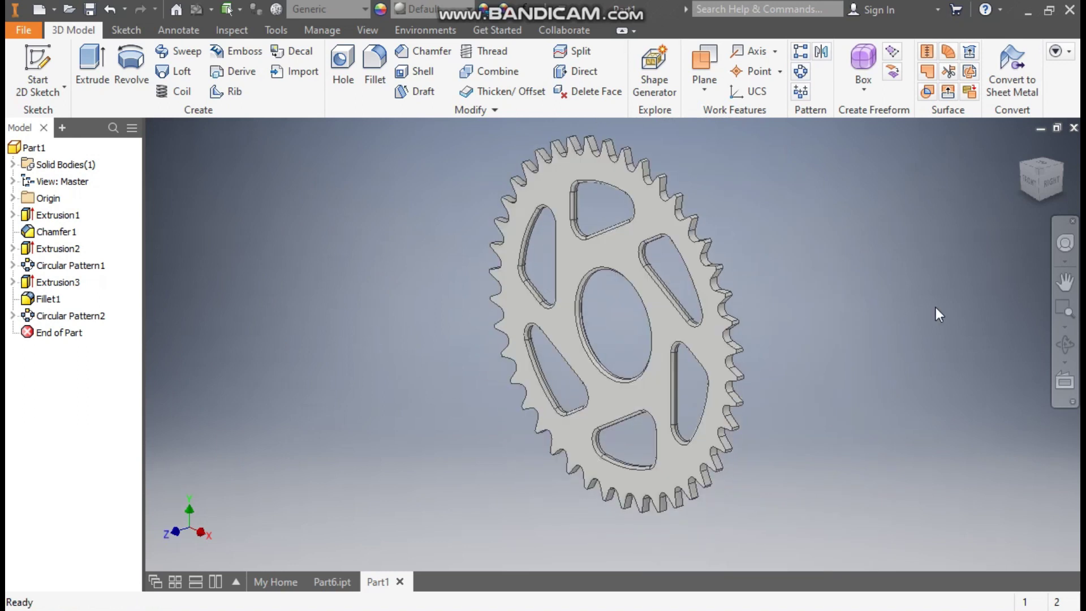
# Start a sketch on the sprocket face and draw a 104 mm construction circle at its centre
pyautogui.click(609, 249)
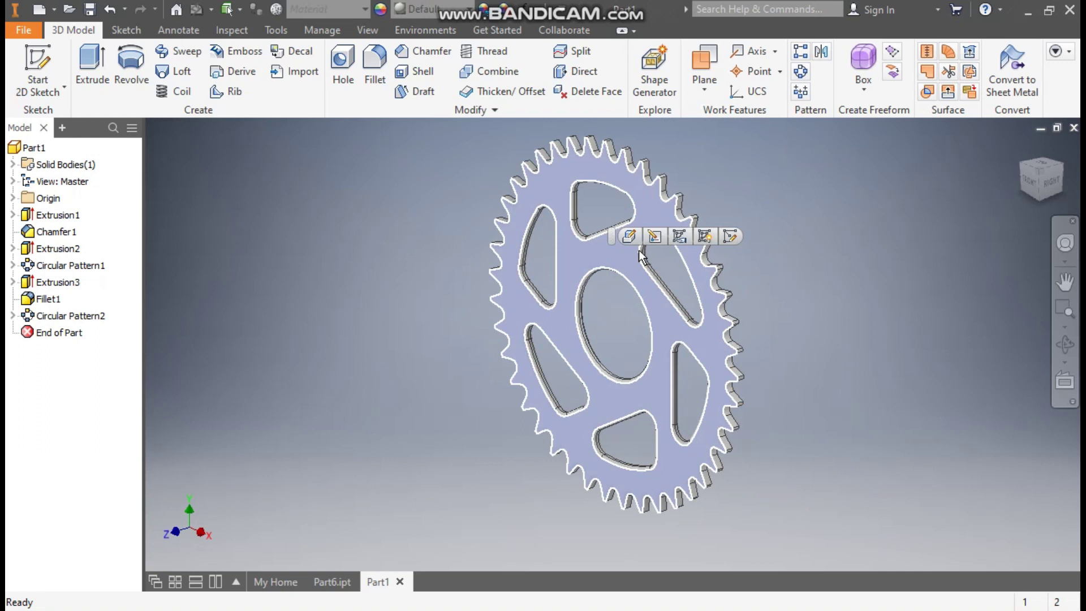
pyautogui.click(730, 237)
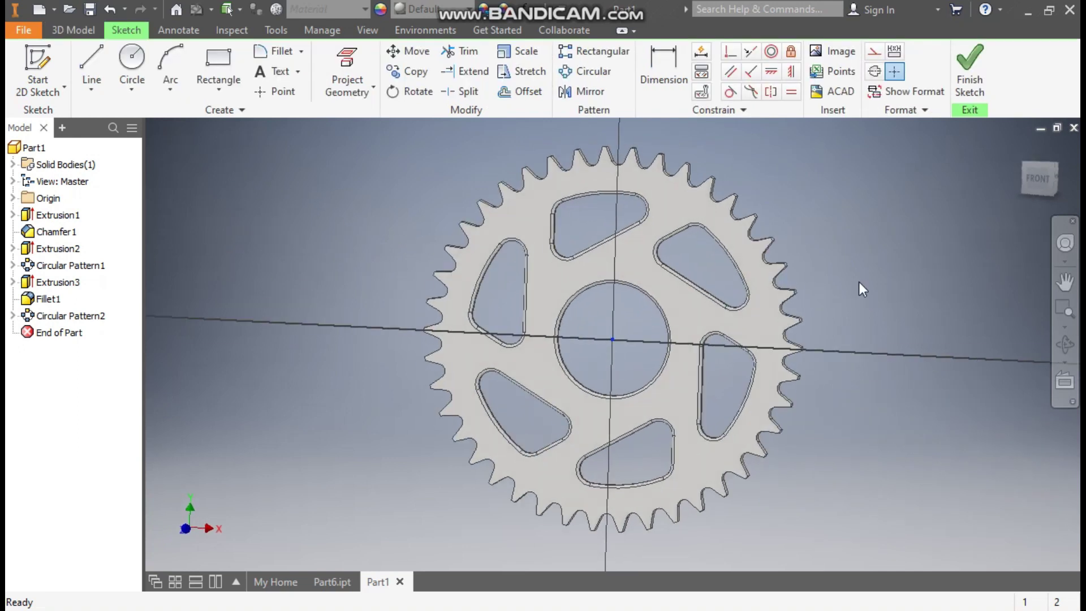
pyautogui.click(132, 59)
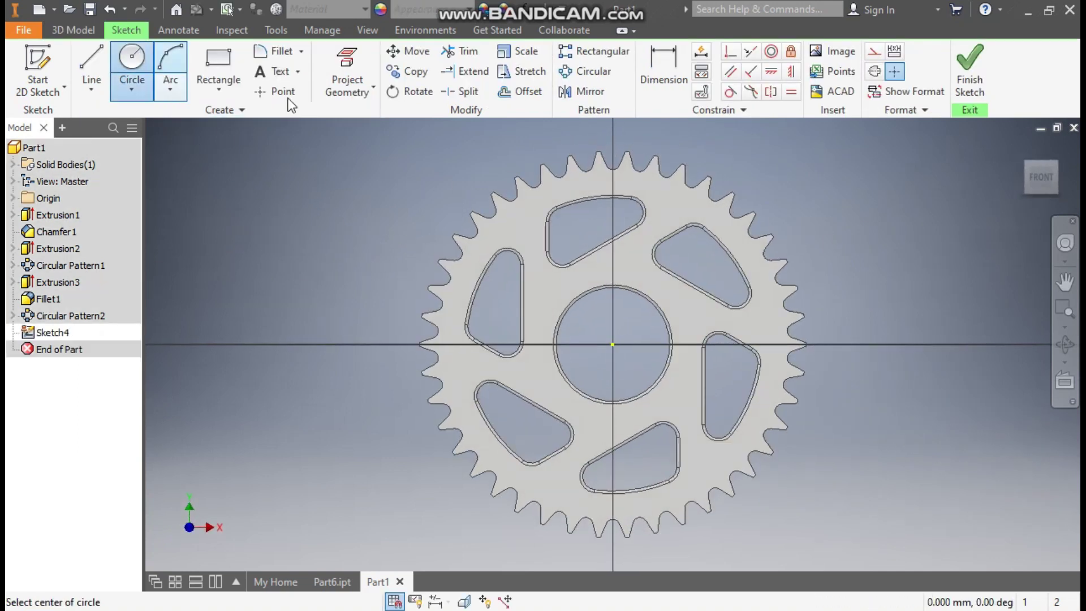
pyautogui.click(612, 344)
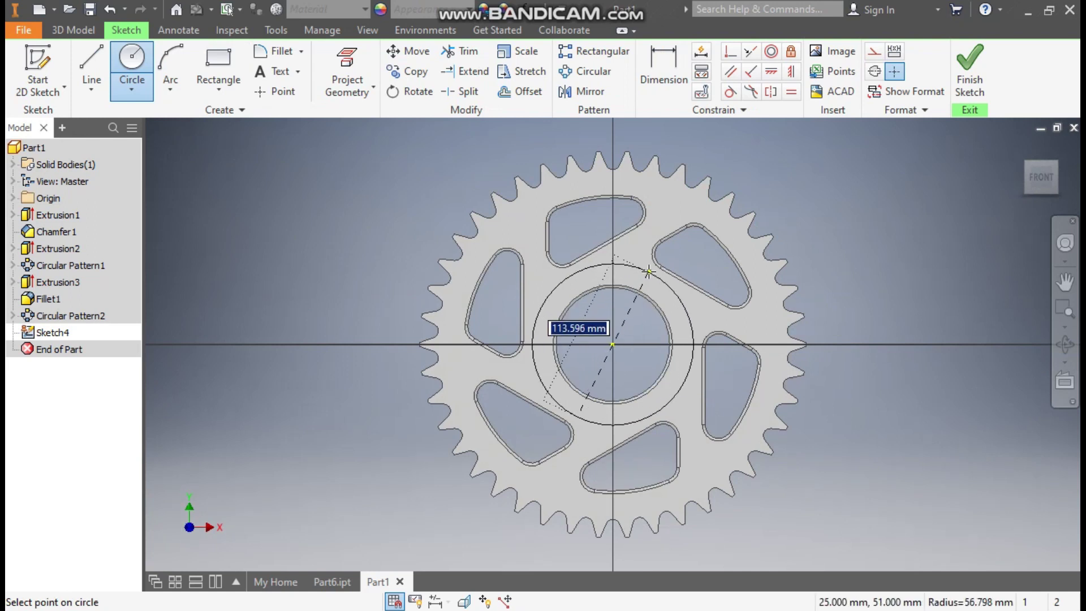
pyautogui.write('104')
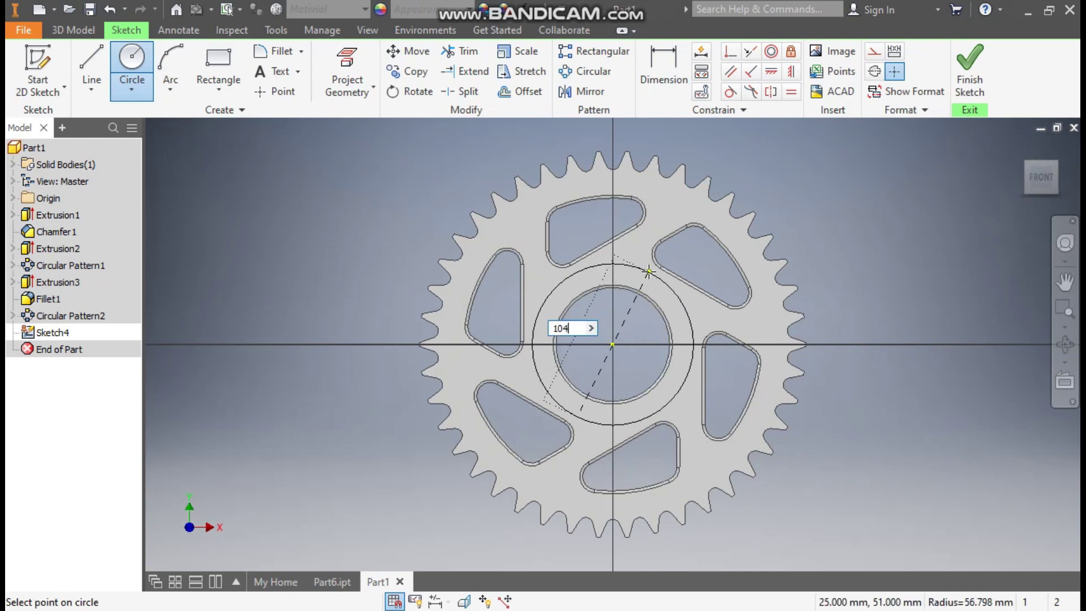
pyautogui.press('Return')
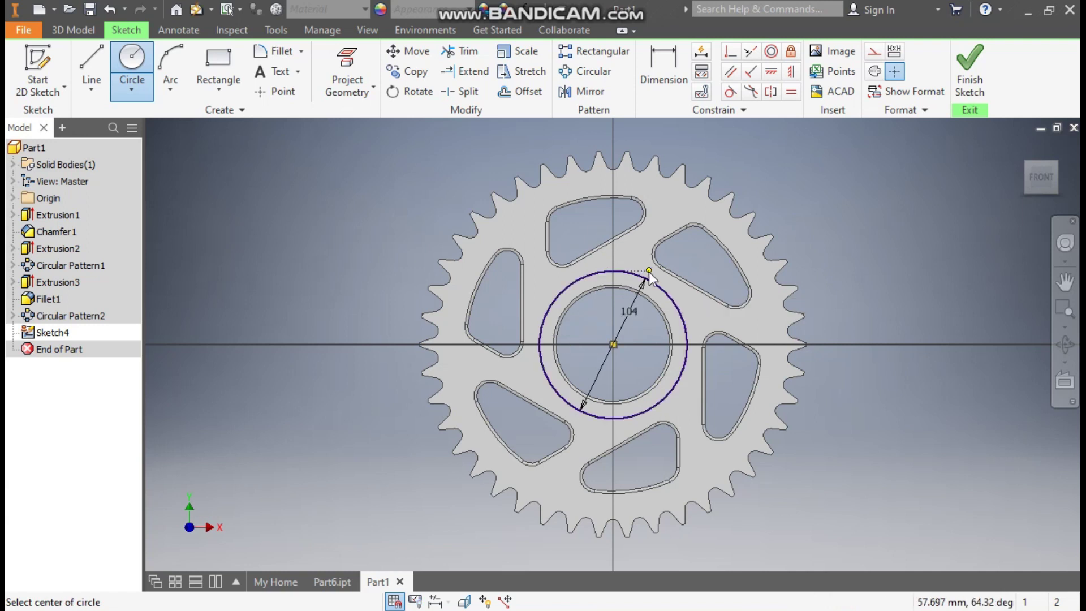
pyautogui.press('Escape')
pyautogui.click(628, 272)
pyautogui.click(874, 53)
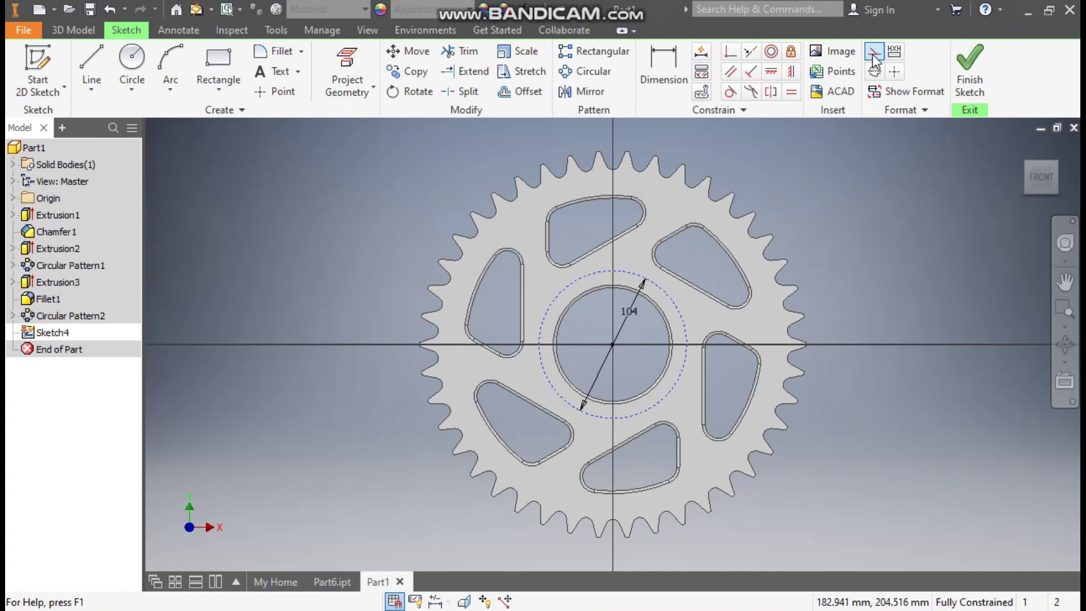
# Draw a 10 mm circle centred on the top of the 104 mm circle
pyautogui.click(131, 67)
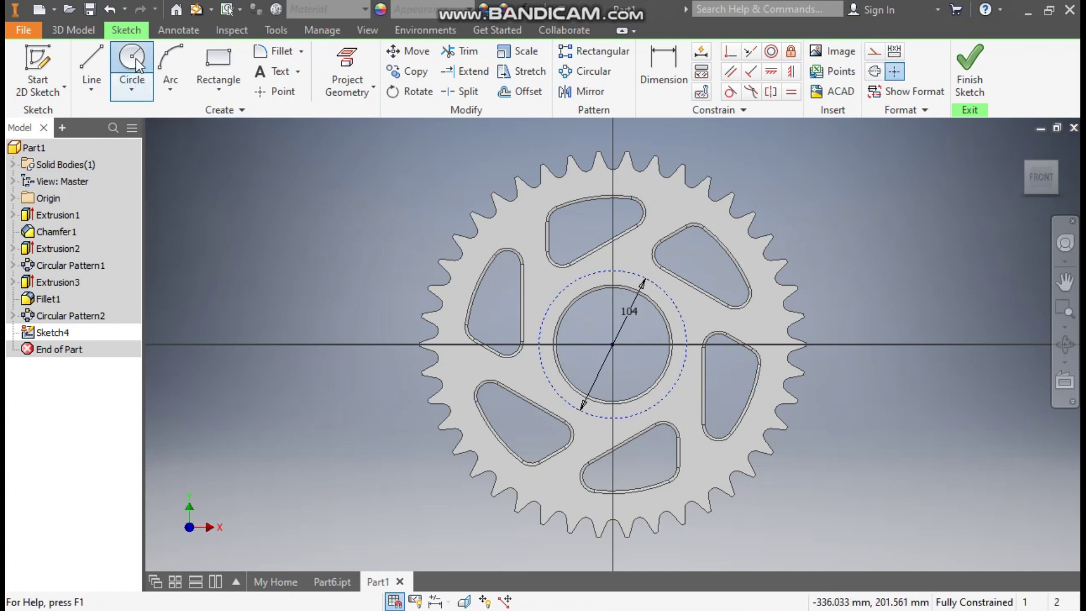
pyautogui.scroll(3, 611, 290)
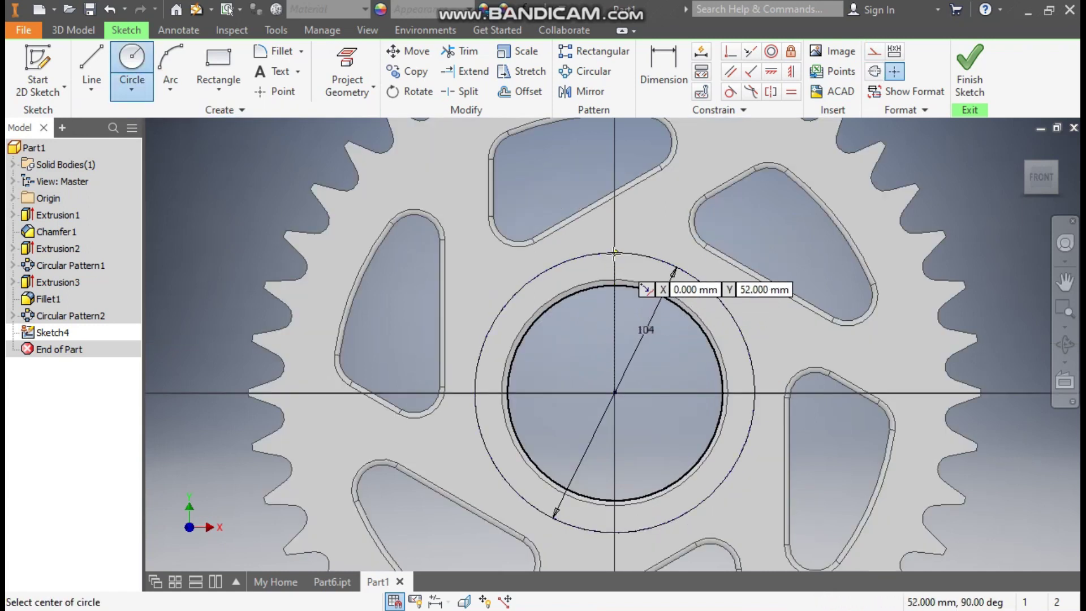
pyautogui.click(615, 253)
pyautogui.write('10')
pyautogui.press('Return')
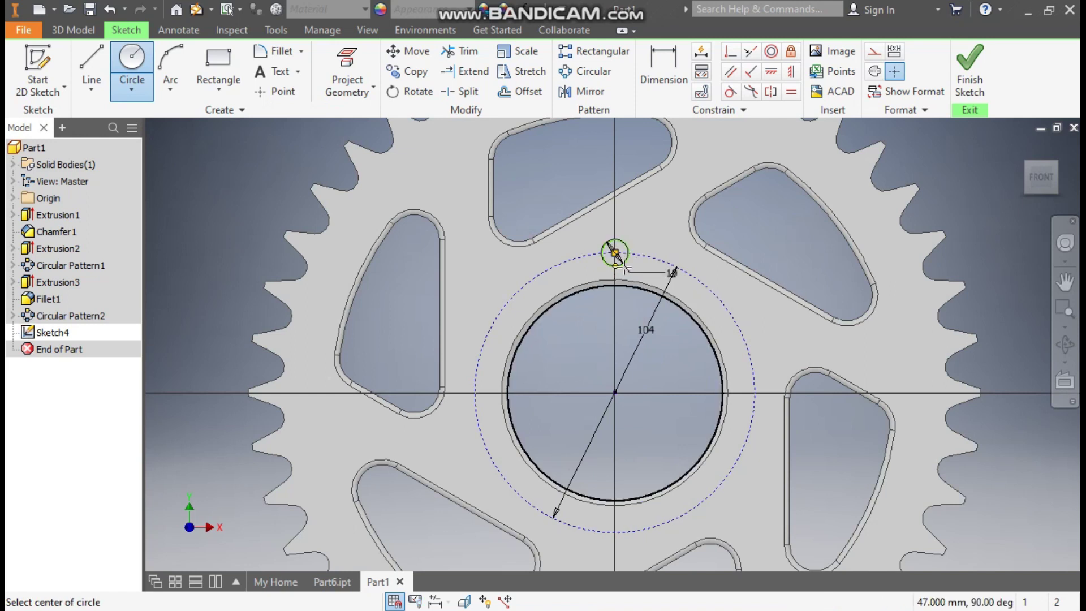
pyautogui.press('Escape')
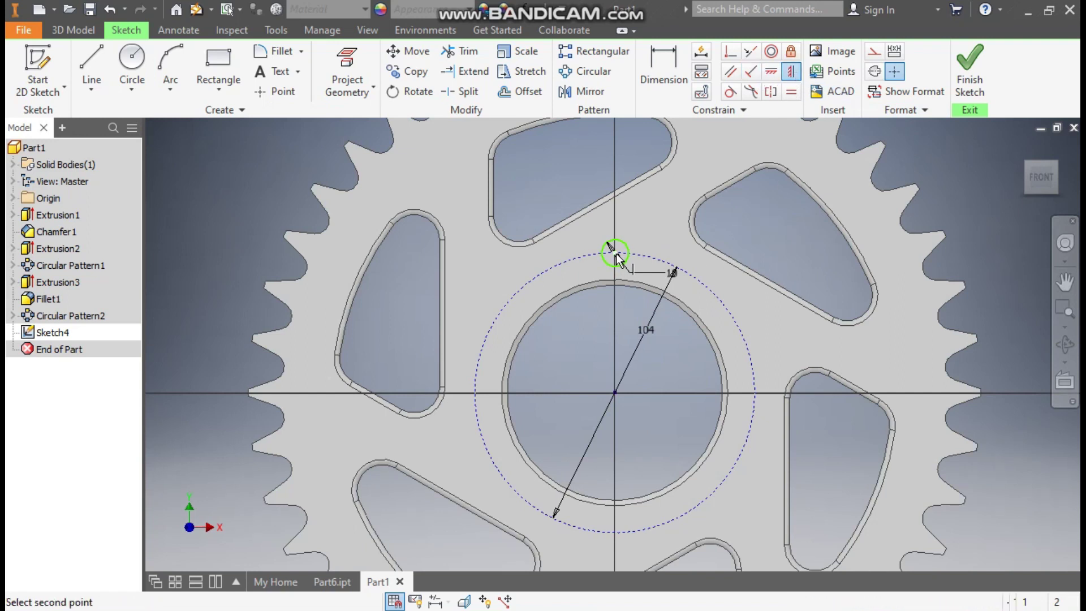
pyautogui.scroll(3, 653, 330)
pyautogui.moveTo(652, 331)
pyautogui.mouseDown(button='middle')
pyautogui.moveTo(650, 270)
pyautogui.moveTo(659, 310)
pyautogui.mouseUp(button='middle')
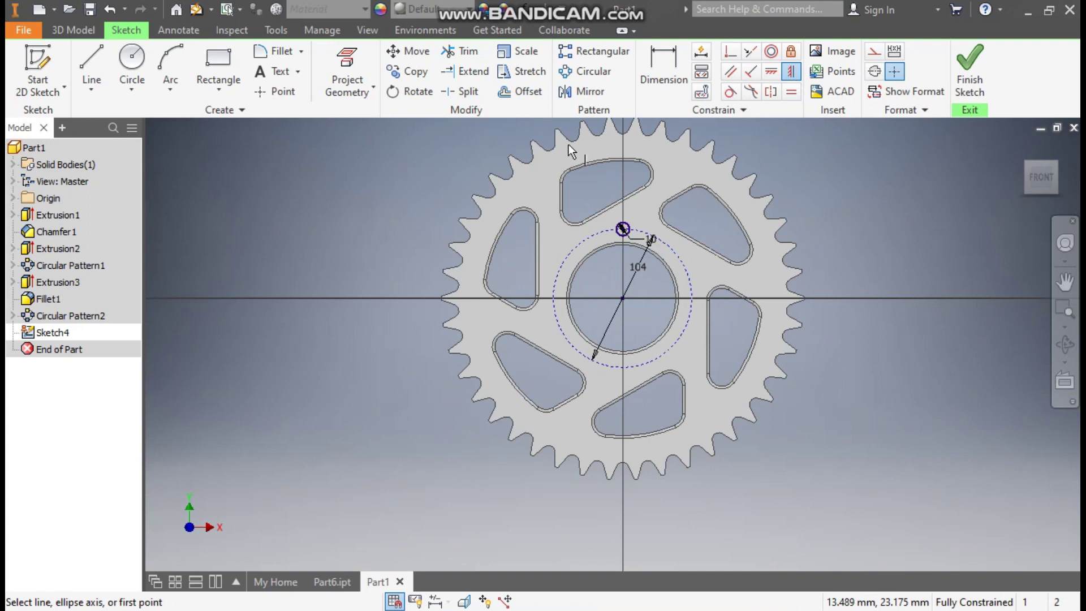
# Pattern the 10 mm circle six times over 360° around the 104 mm circle
pyautogui.click(588, 71)
pyautogui.click(623, 231)
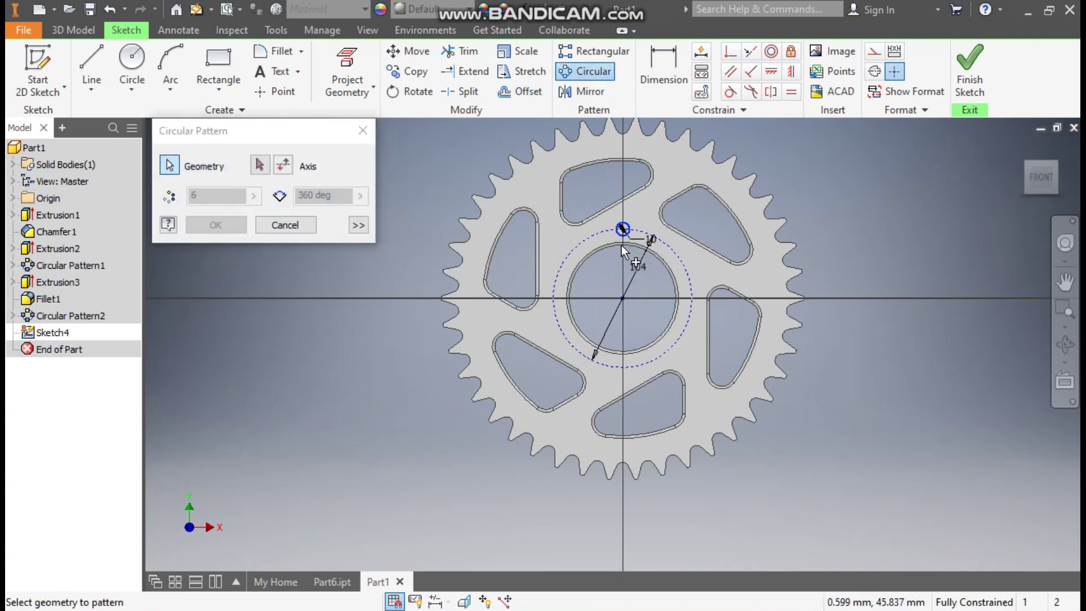
pyautogui.click(257, 165)
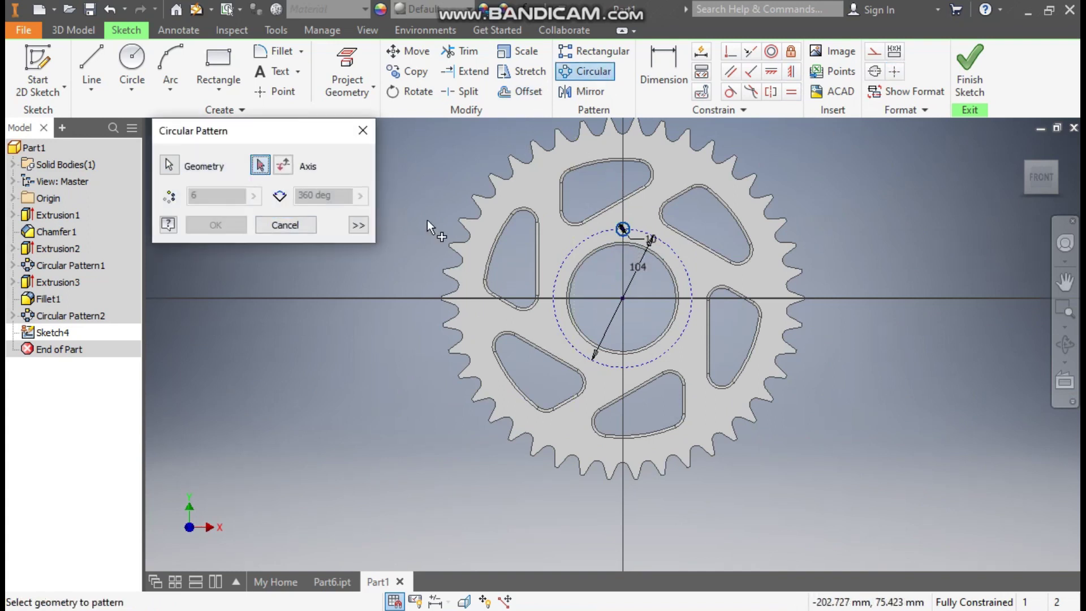
pyautogui.click(572, 246)
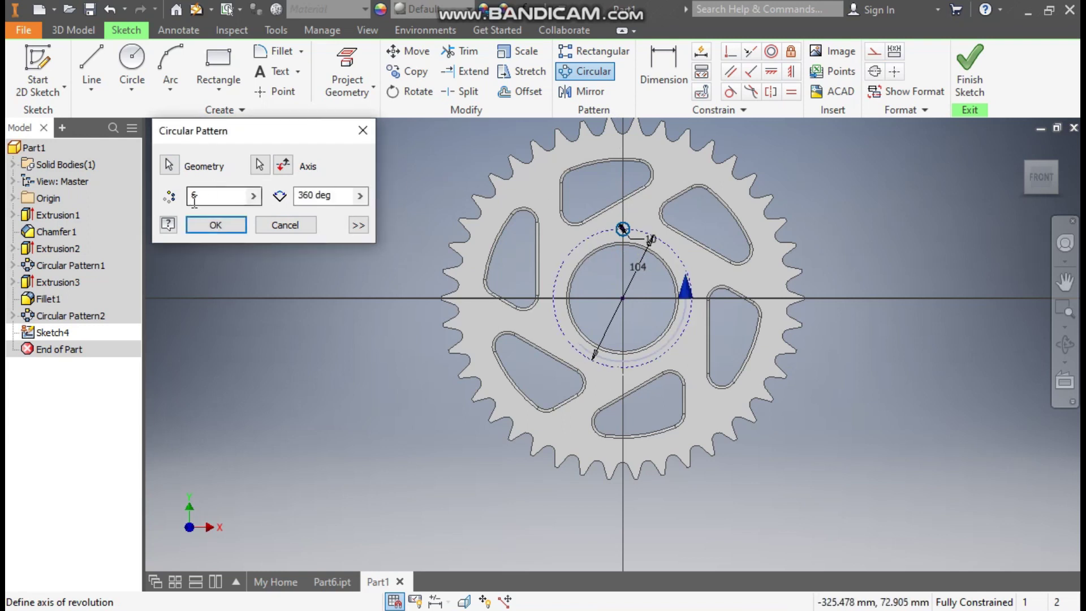
pyautogui.click(217, 229)
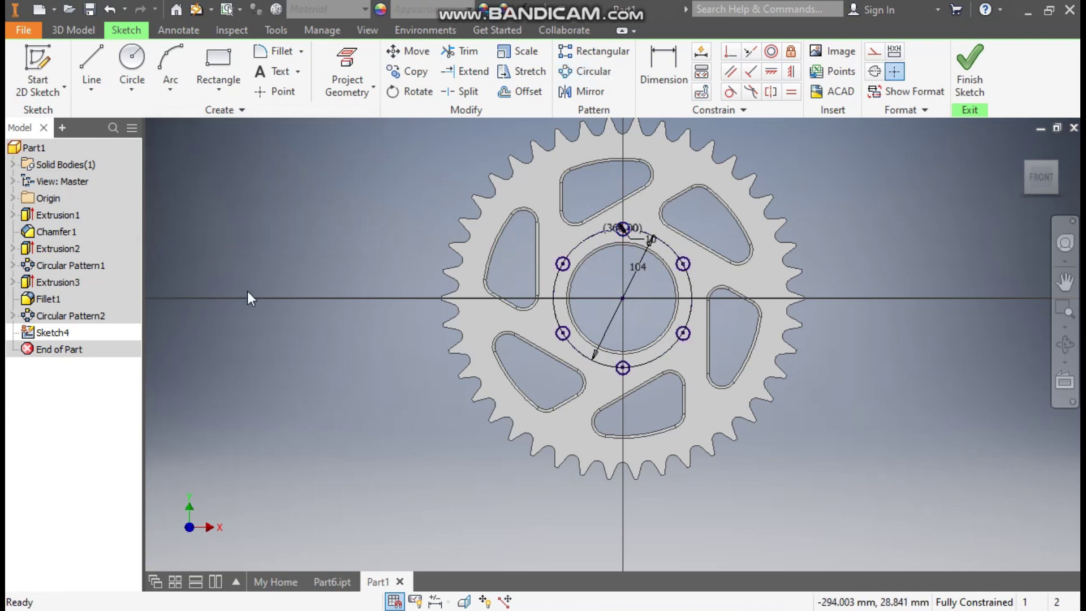
pyautogui.click(84, 32)
# Extrude-cut the six 10 mm circles 6 mm deep into the sprocket as Extrusion4
pyautogui.click(92, 59)
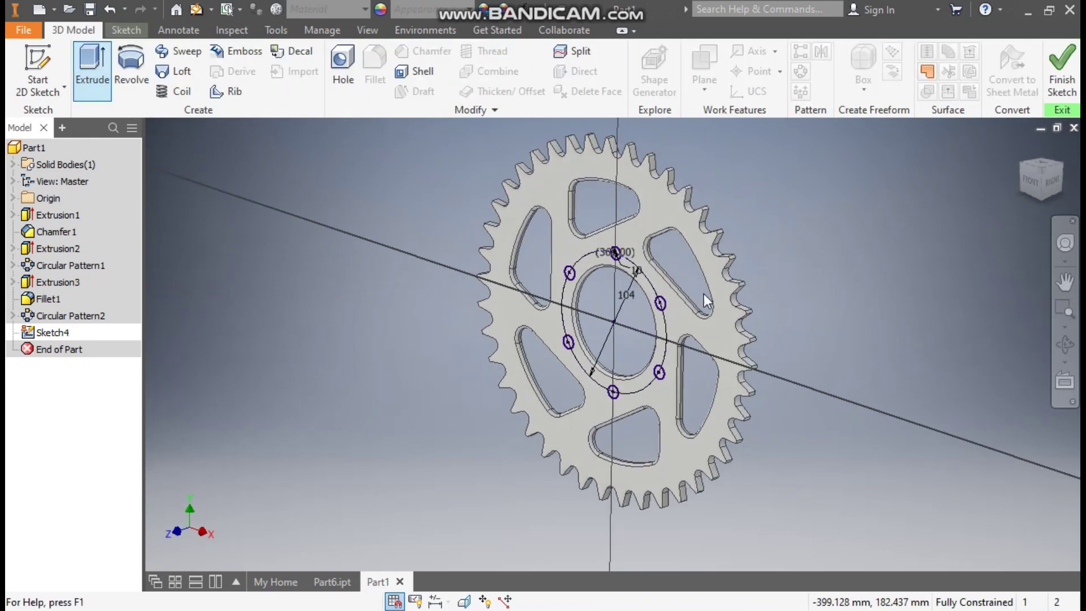
pyautogui.click(638, 360)
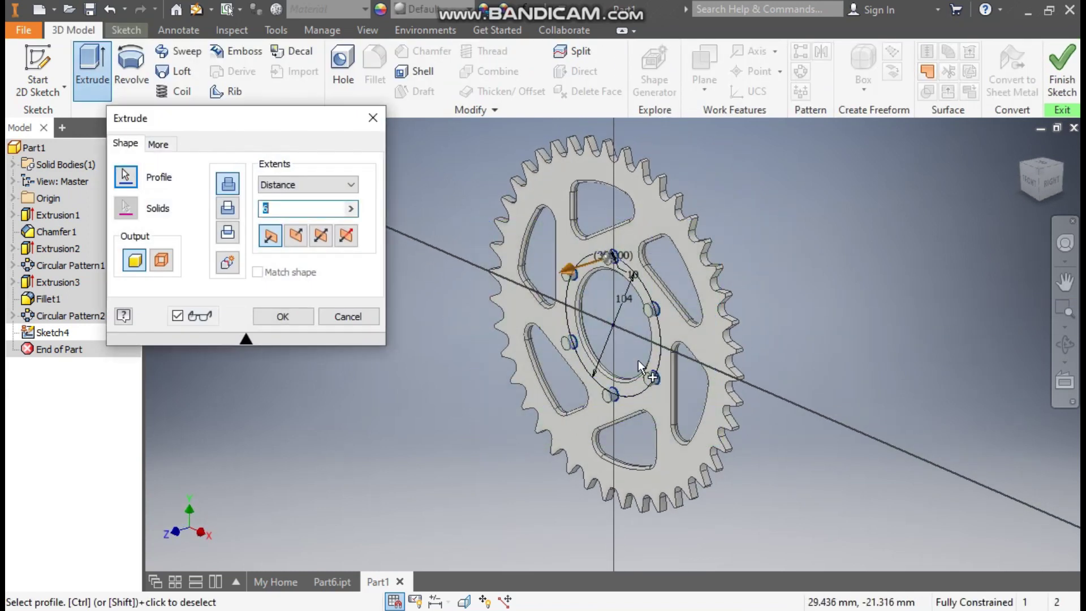
pyautogui.scroll(-3, 596, 328)
pyautogui.write('6')
pyautogui.click(227, 208)
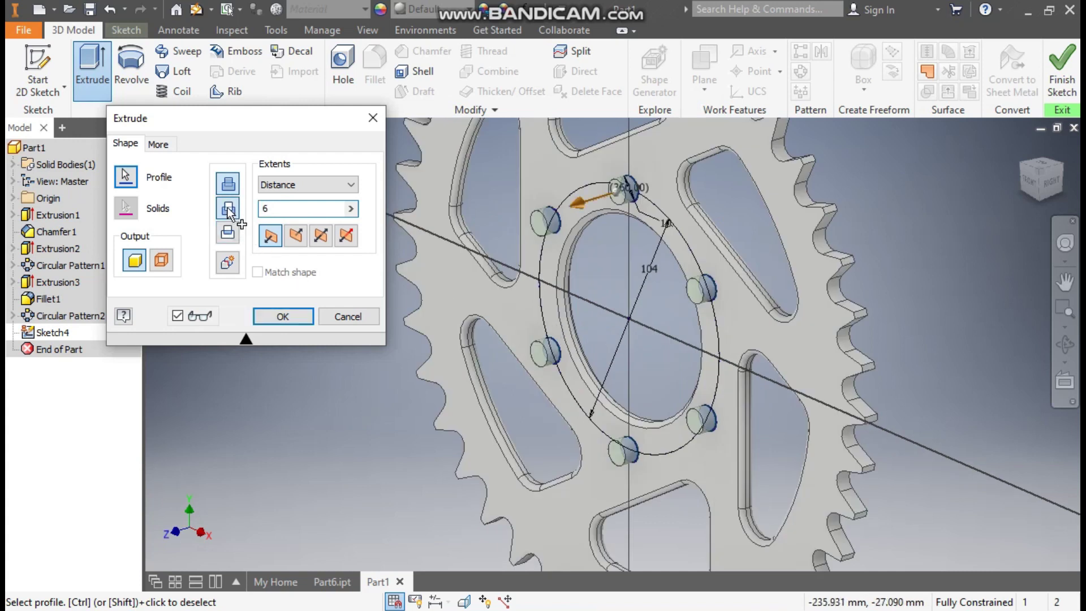
pyautogui.click(283, 316)
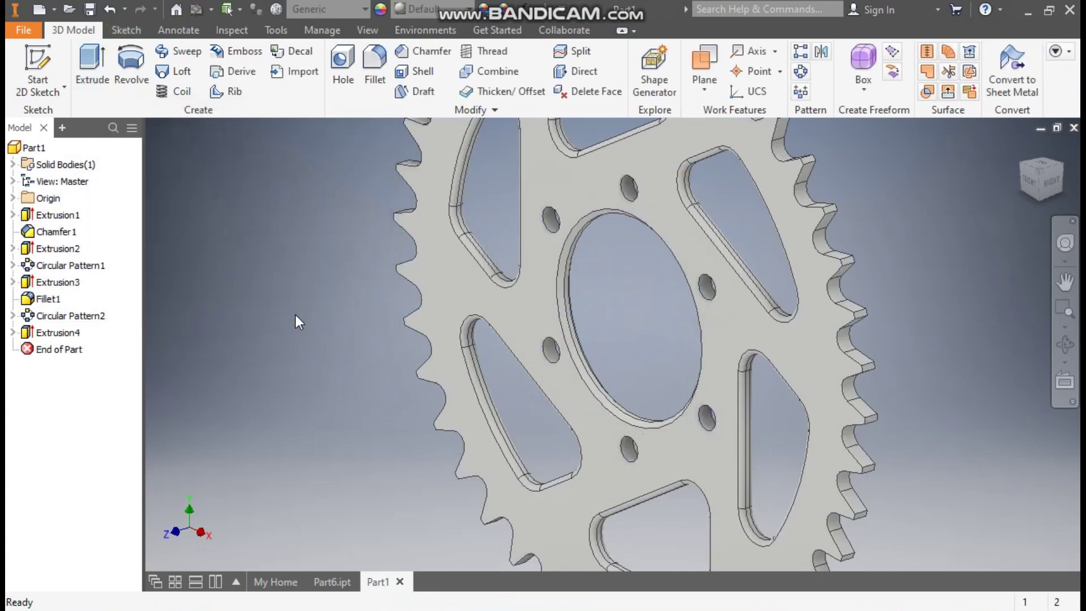
# Pan the sprocket into view and step the ViewCube from front to top-front to an isometric corner
pyautogui.moveTo(589, 305); pyautogui.dragTo(501, 321, button='middle')
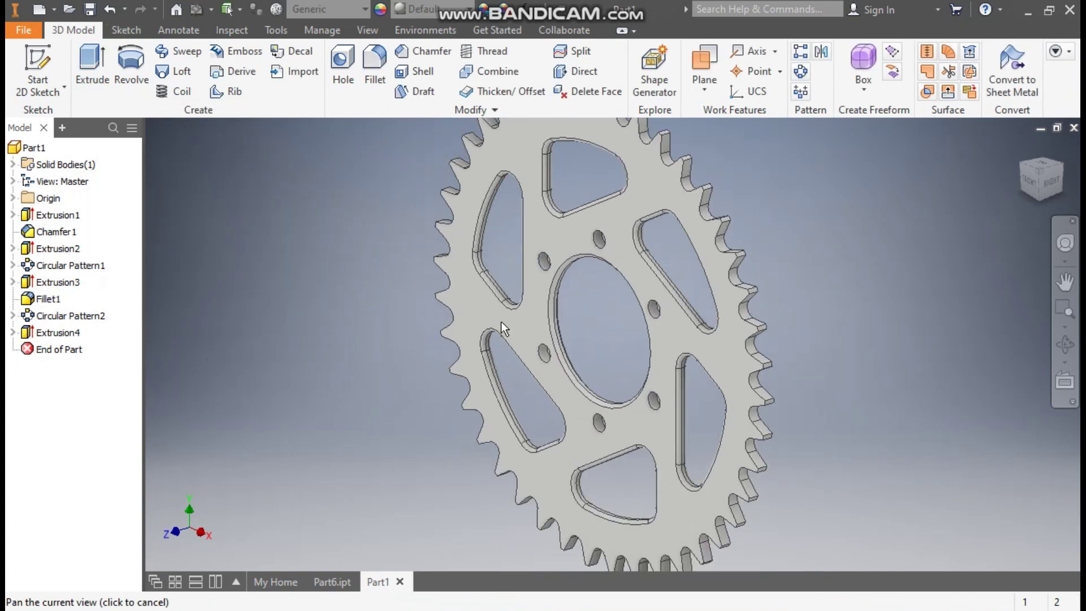
pyautogui.click(1028, 179)
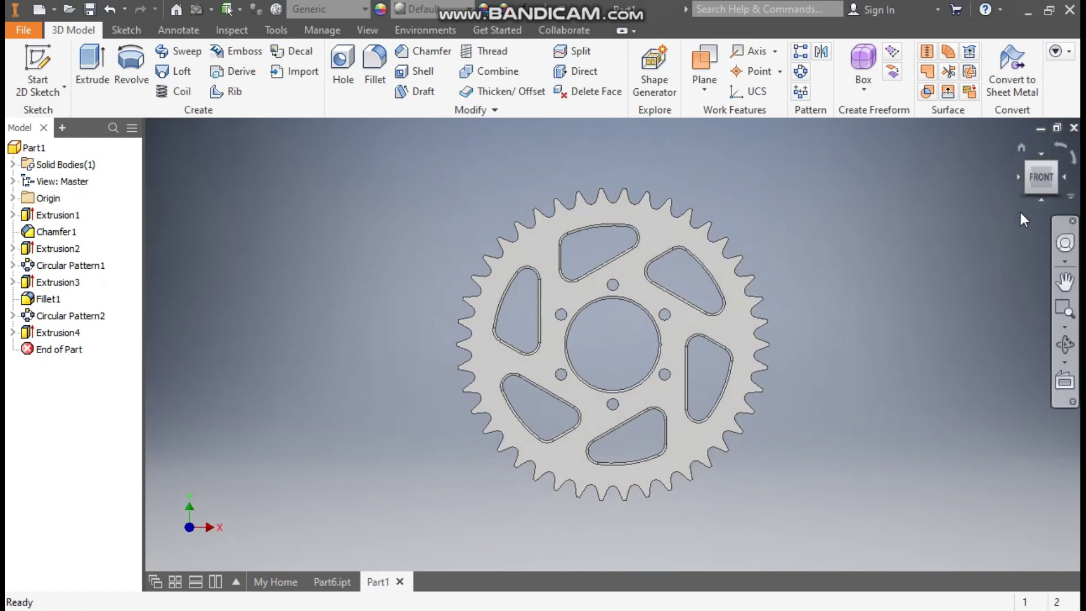
pyautogui.click(1051, 165)
pyautogui.click(1056, 178)
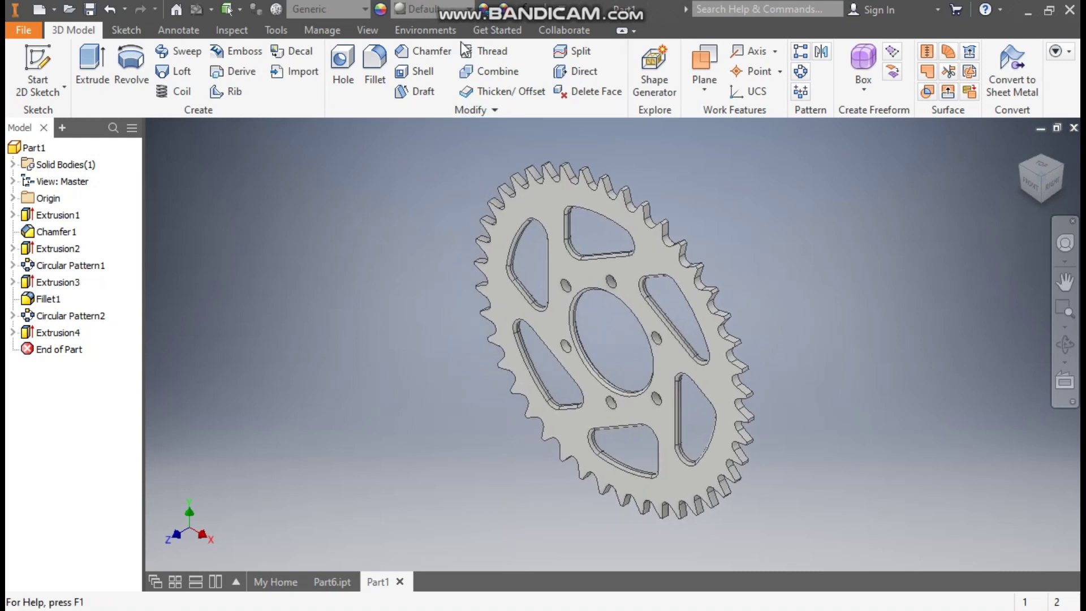
pyautogui.click(433, 15)
# Apply the Chrome - Polished appearance and orbit the sprocket to face it front-on
pyautogui.scroll(10, 473, 235)
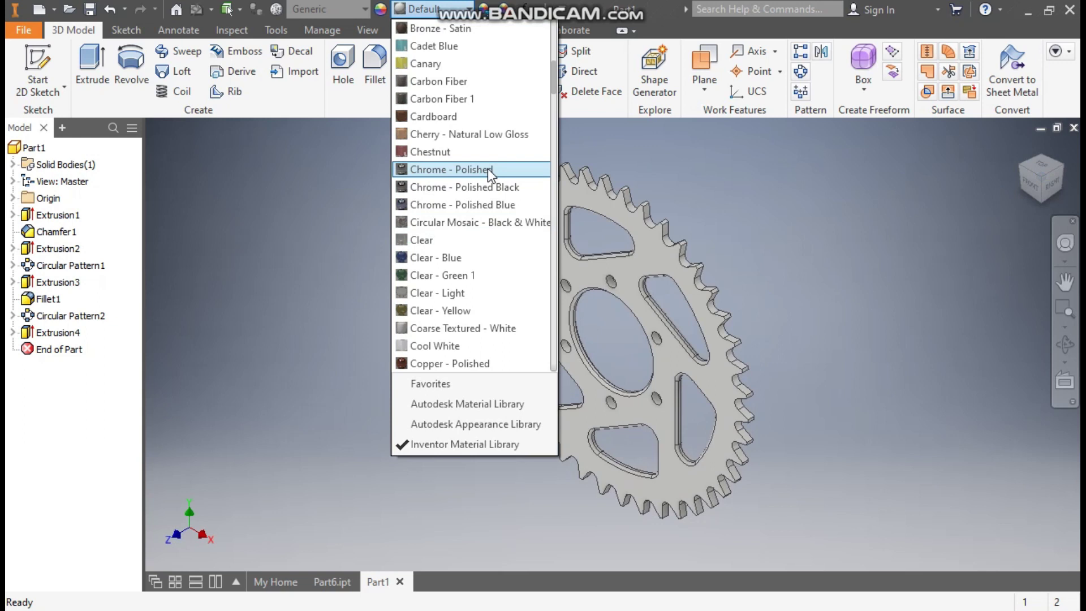
pyautogui.click(487, 169)
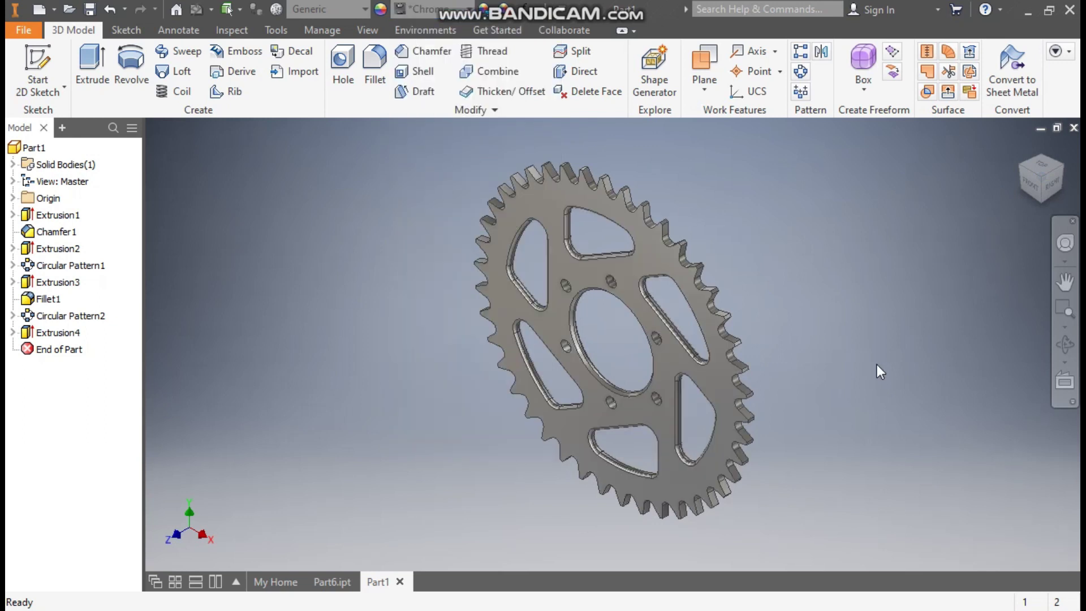
pyautogui.keyDown('shift'); pyautogui.moveTo(876, 366); pyautogui.dragTo(938, 348, button='middle'); pyautogui.keyUp('shift')
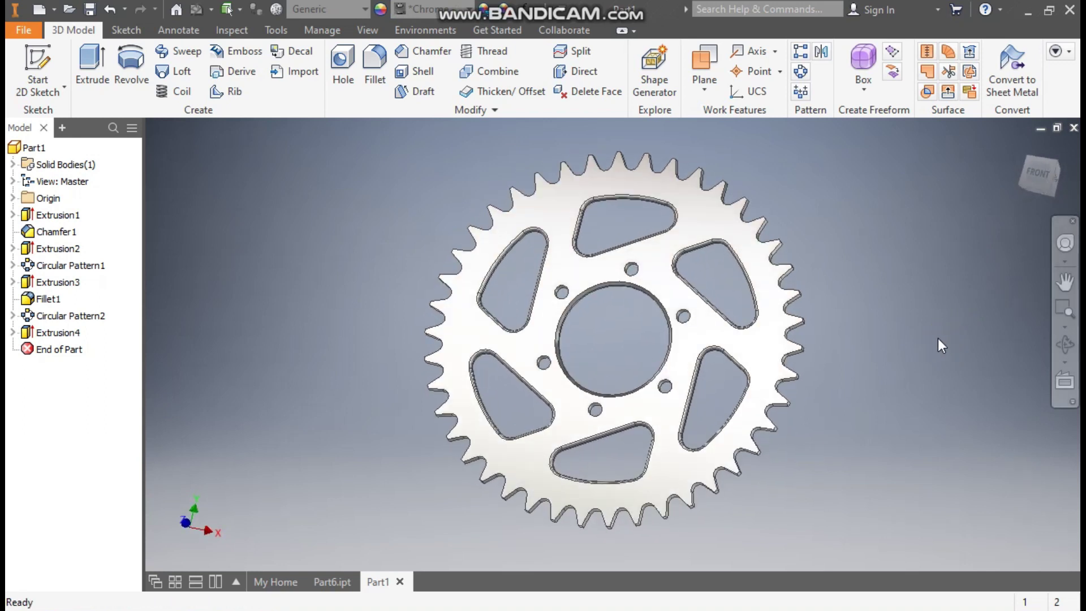